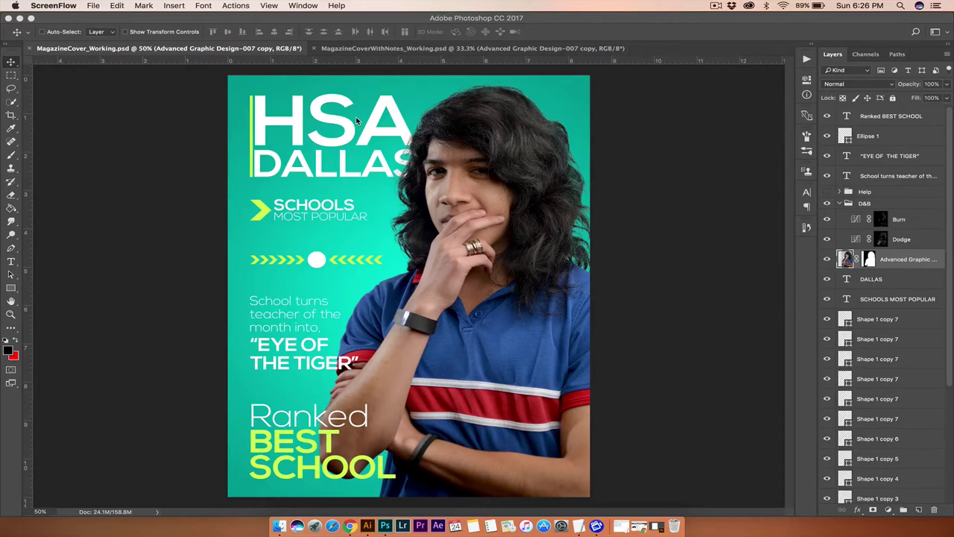
Switch to MagazineCoverWithNotes_Working.psd, enlarge it to 50%, and examine the Unity note against the cover's matching colors
{"action": "left_click", "coordinate": [409, 51]}
{"action": "left_click", "coordinate": [408, 49]}
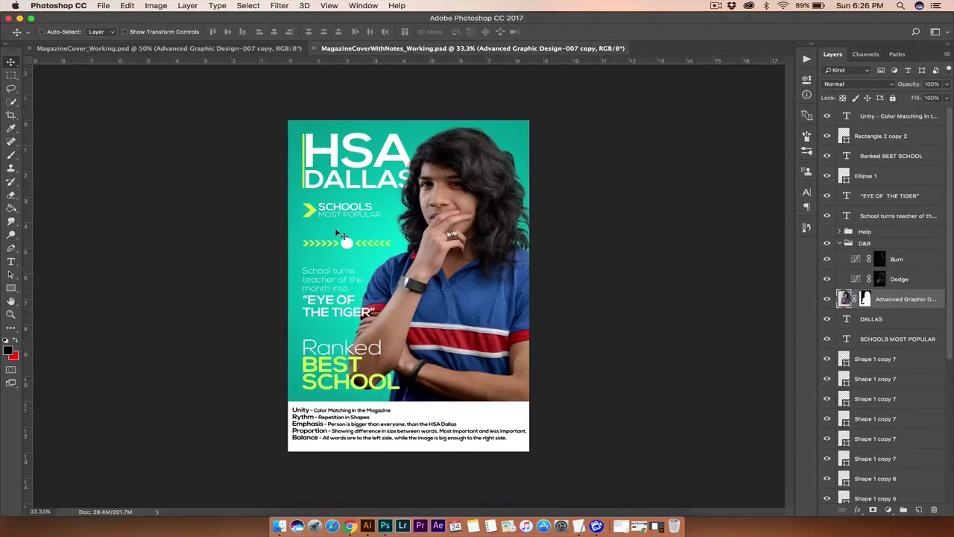
{"action": "key", "text": "super+semicolon"}
{"action": "key", "text": "super+equal"}
{"action": "scroll", "coordinate": [335, 322], "scroll_direction": "down", "scroll_amount": 5}
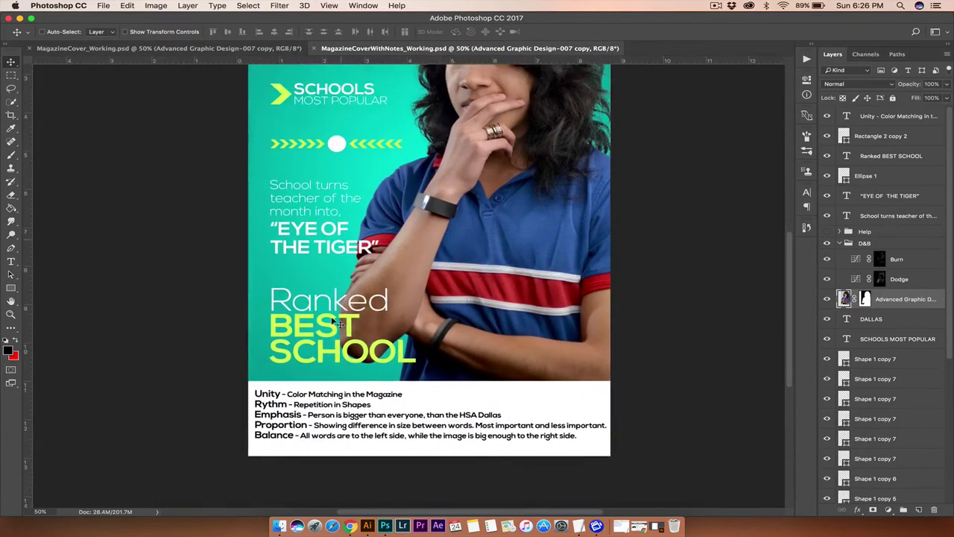
{"action": "scroll", "coordinate": [338, 340], "scroll_direction": "up", "scroll_amount": 2}
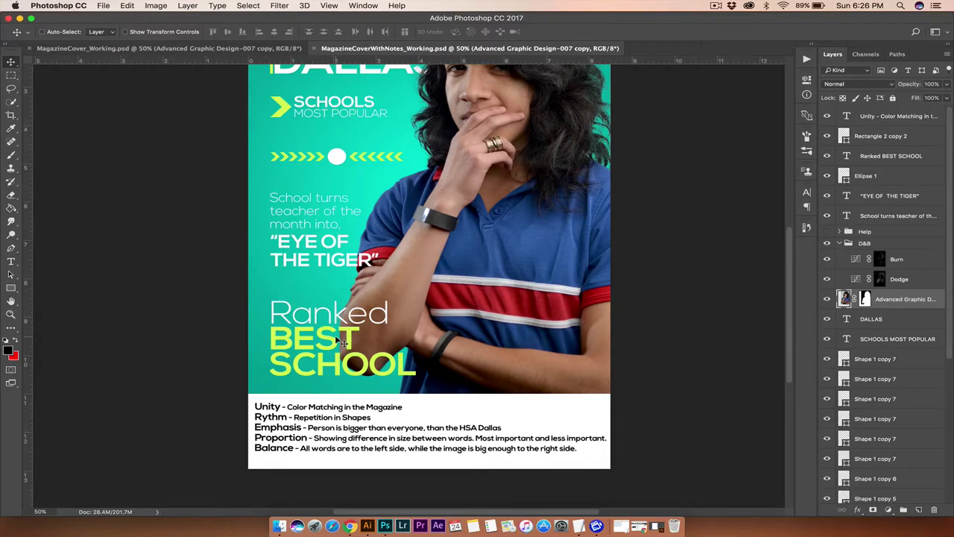
{"action": "scroll", "coordinate": [340, 341], "scroll_direction": "up", "scroll_amount": 5}
{"action": "scroll", "coordinate": [339, 340], "scroll_direction": "down", "scroll_amount": 3}
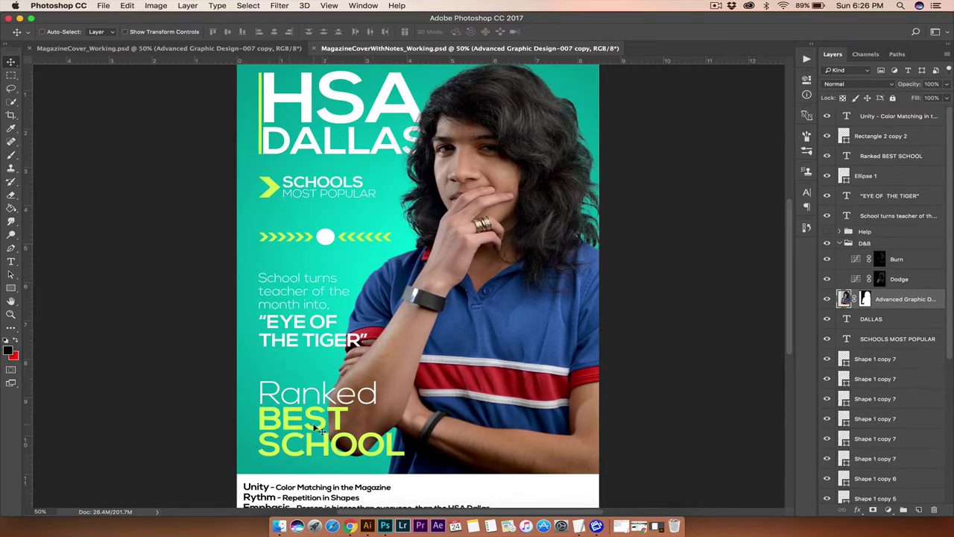
{"action": "scroll", "coordinate": [309, 302], "scroll_direction": "up", "scroll_amount": 5}
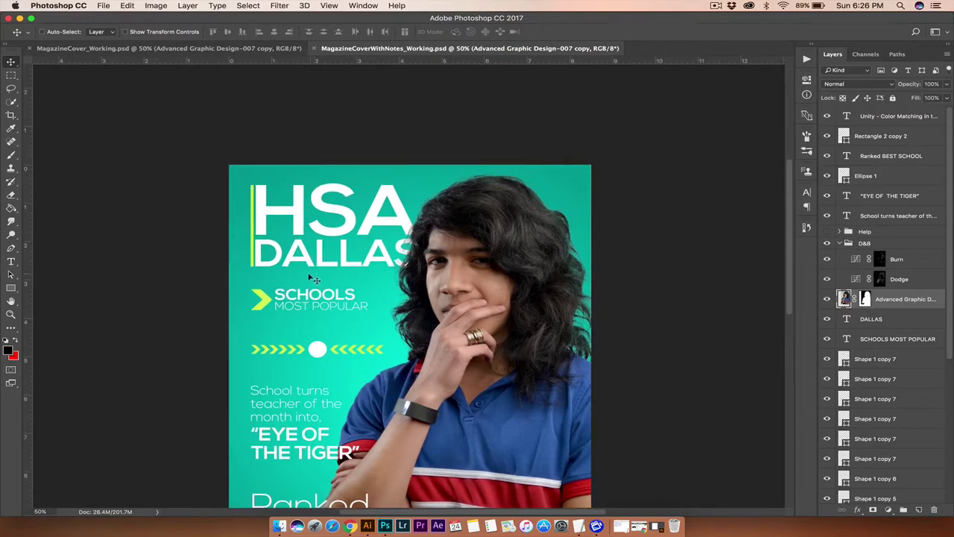
{"action": "scroll", "coordinate": [316, 300], "scroll_direction": "down", "scroll_amount": 8}
{"action": "scroll", "coordinate": [306, 262], "scroll_direction": "up", "scroll_amount": 4}
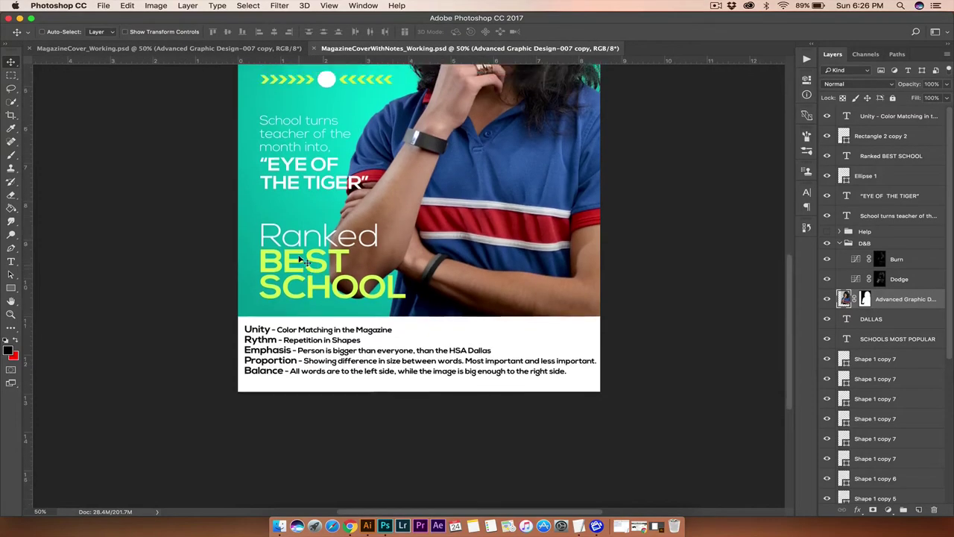
{"action": "scroll", "coordinate": [305, 263], "scroll_direction": "up", "scroll_amount": 2}
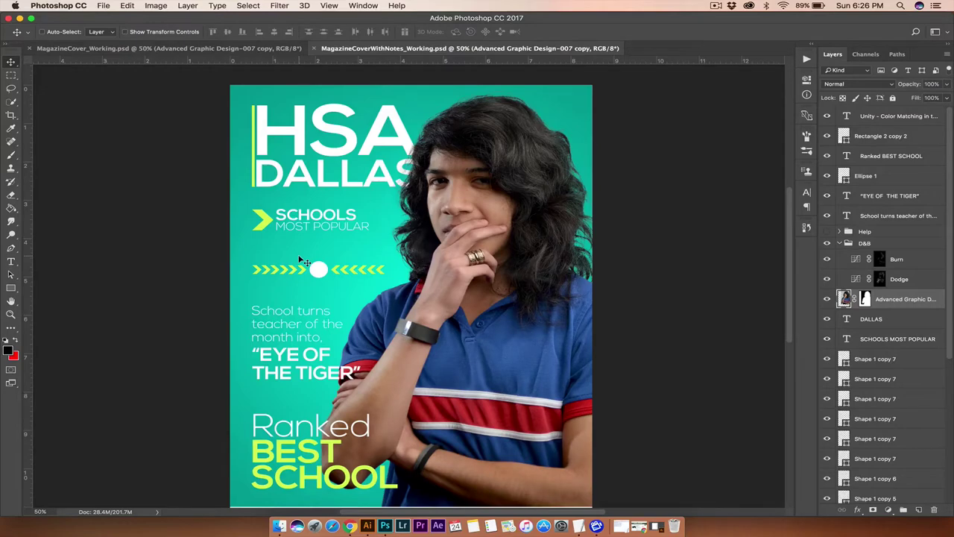
{"action": "scroll", "coordinate": [306, 263], "scroll_direction": "down", "scroll_amount": 3}
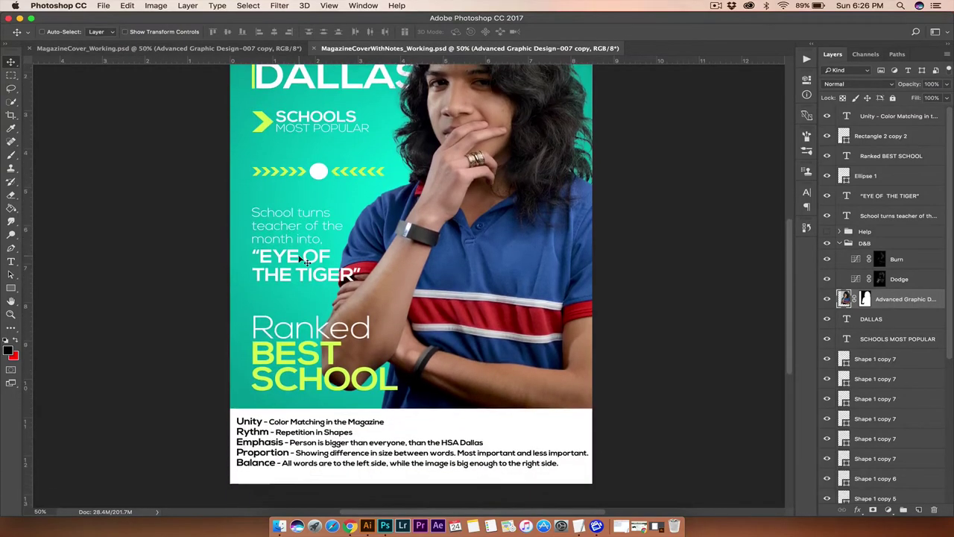
Review the Rythm and Emphasis notes against the cover's repeated arrow shapes and the large portrait
{"action": "scroll", "coordinate": [305, 263], "scroll_direction": "down", "scroll_amount": 2}
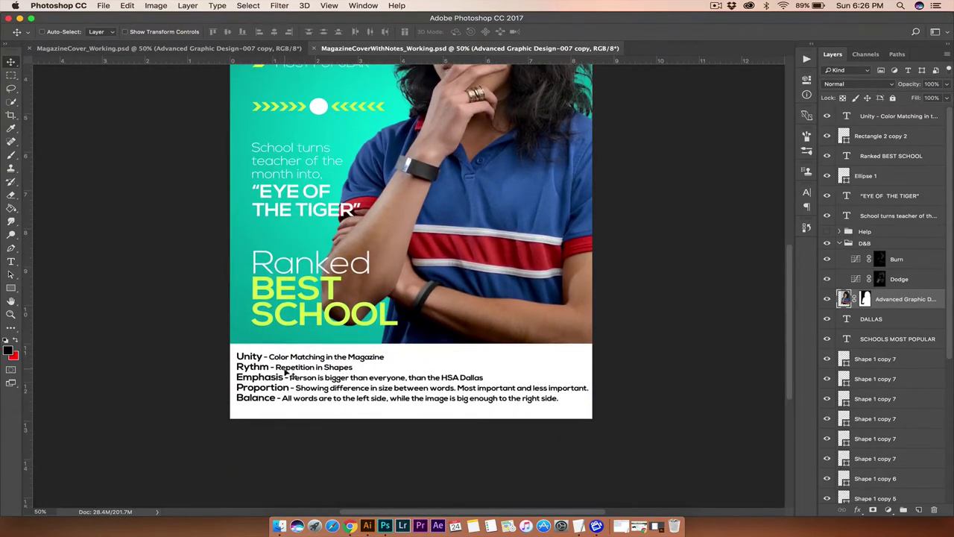
{"action": "scroll", "coordinate": [345, 365], "scroll_direction": "up", "scroll_amount": 6}
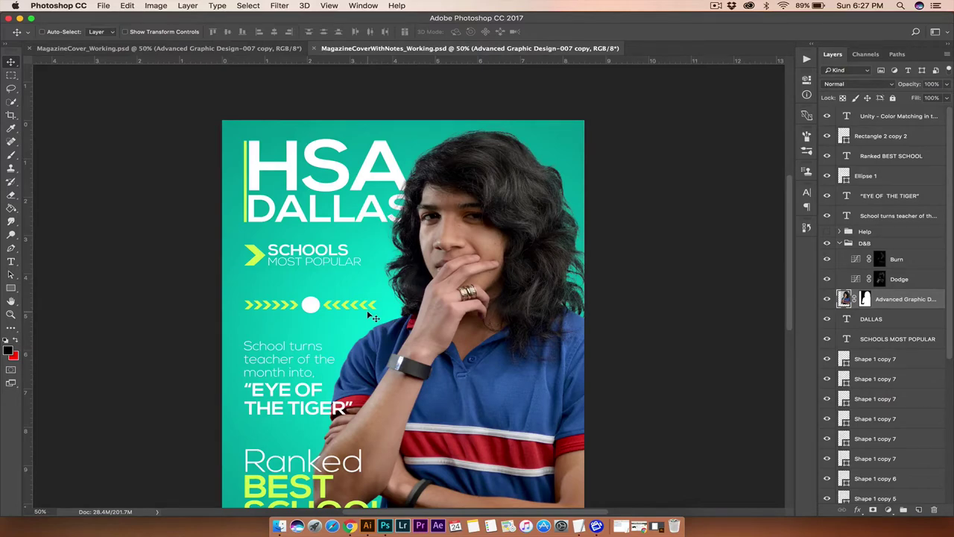
{"action": "scroll", "coordinate": [367, 310], "scroll_direction": "down", "scroll_amount": 5}
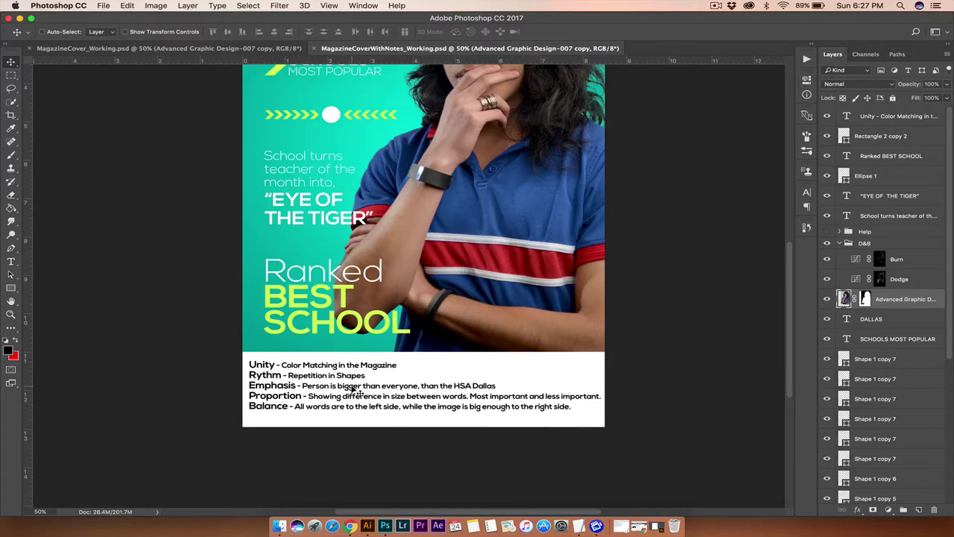
{"action": "scroll", "coordinate": [354, 389], "scroll_direction": "up", "scroll_amount": 3}
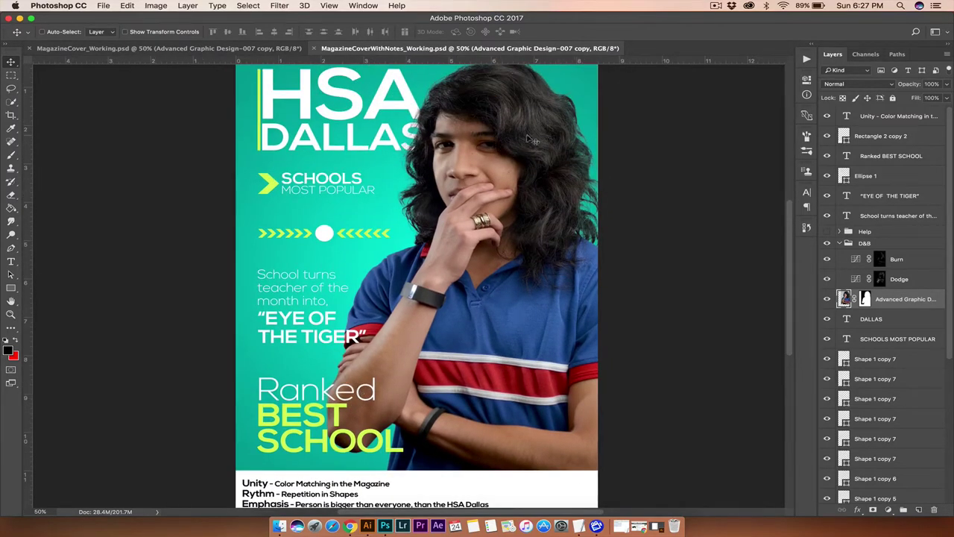
{"action": "scroll", "coordinate": [468, 323], "scroll_direction": "up", "scroll_amount": 2}
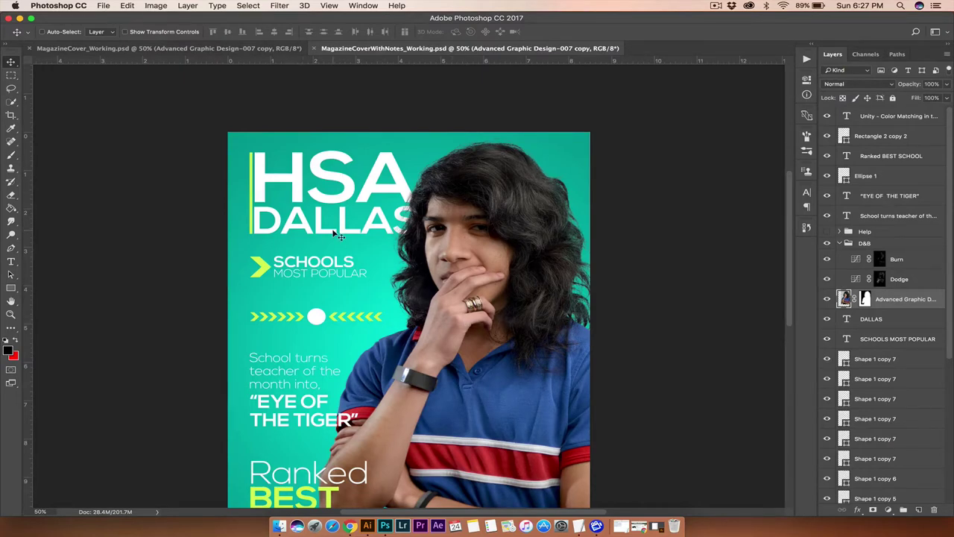
Examine the Proportion note against the differing text sizes of the cover's title and headlines
{"action": "scroll", "coordinate": [336, 234], "scroll_direction": "down", "scroll_amount": 5}
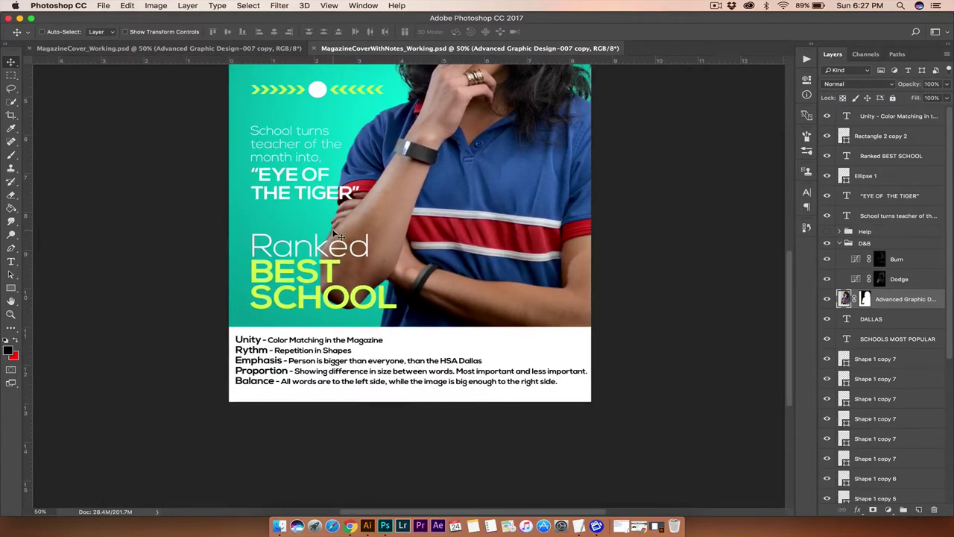
{"action": "scroll", "coordinate": [338, 235], "scroll_direction": "up", "scroll_amount": 4}
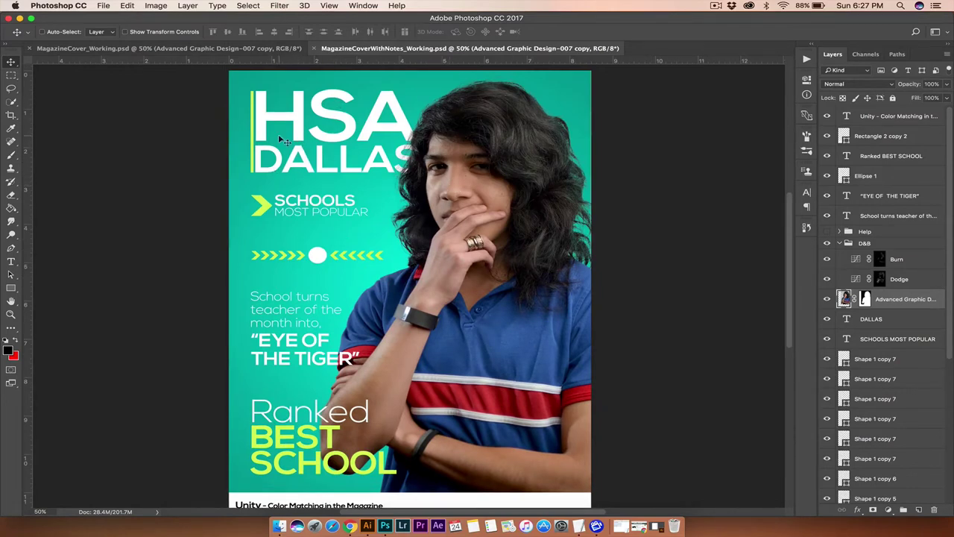
{"action": "scroll", "coordinate": [289, 417], "scroll_direction": "down", "scroll_amount": 6}
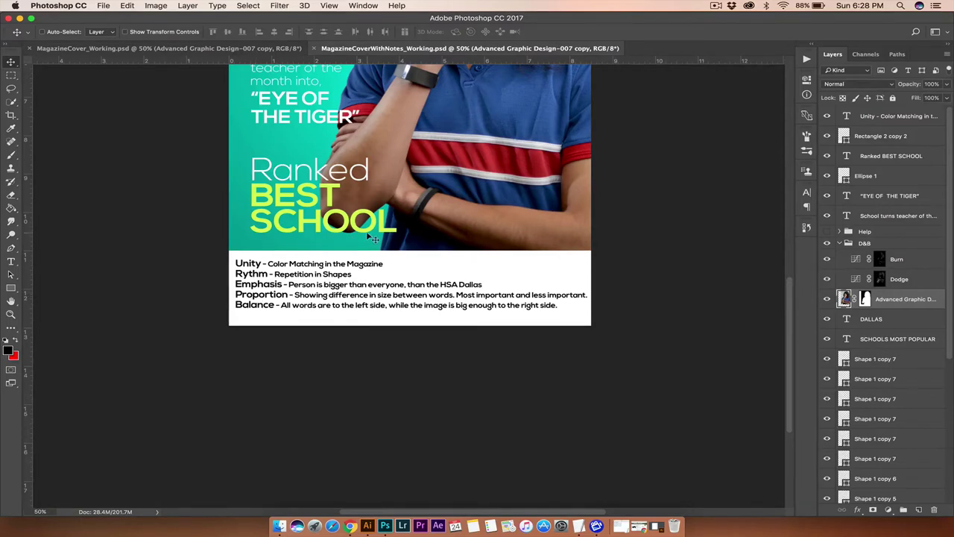
{"action": "scroll", "coordinate": [371, 237], "scroll_direction": "up", "scroll_amount": 10}
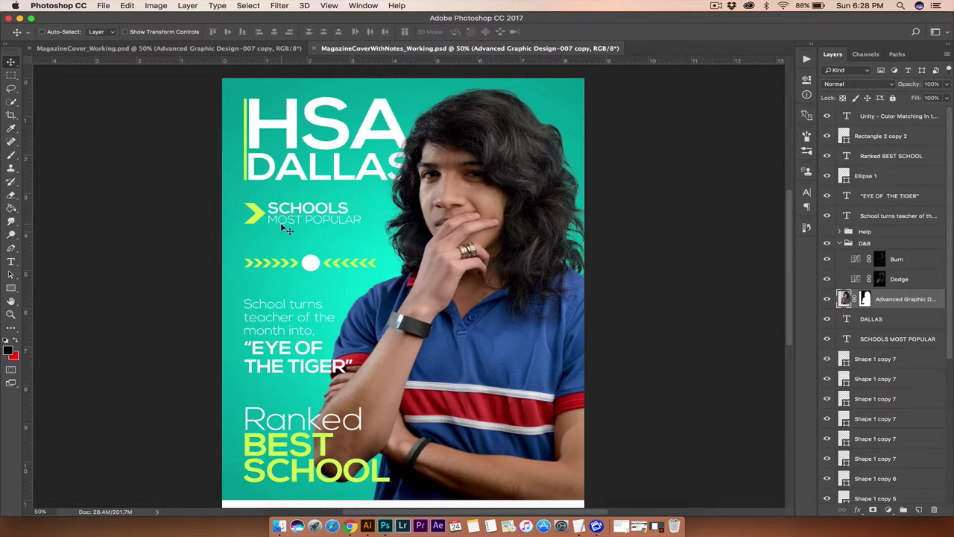
{"action": "scroll", "coordinate": [373, 228], "scroll_direction": "down", "scroll_amount": 2}
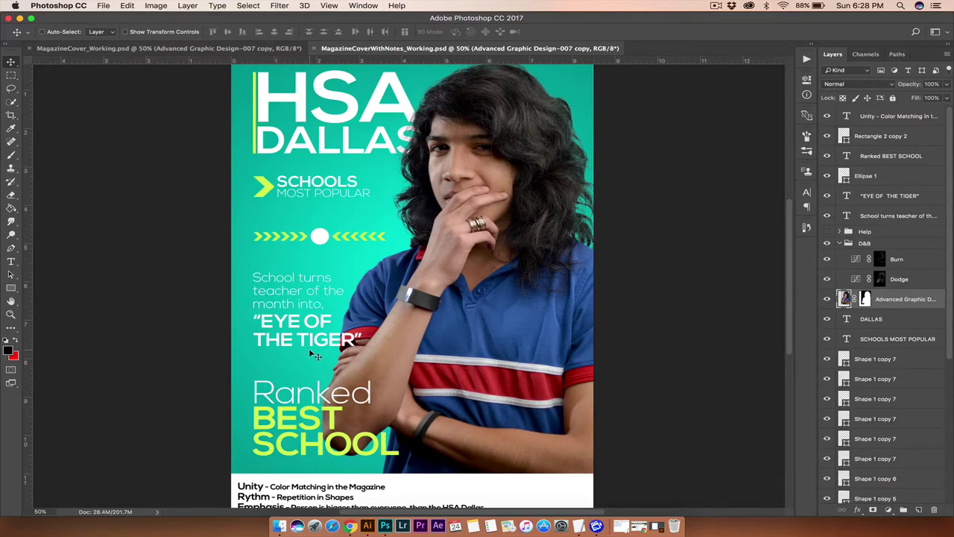
{"action": "scroll", "coordinate": [314, 356], "scroll_direction": "down", "scroll_amount": 2}
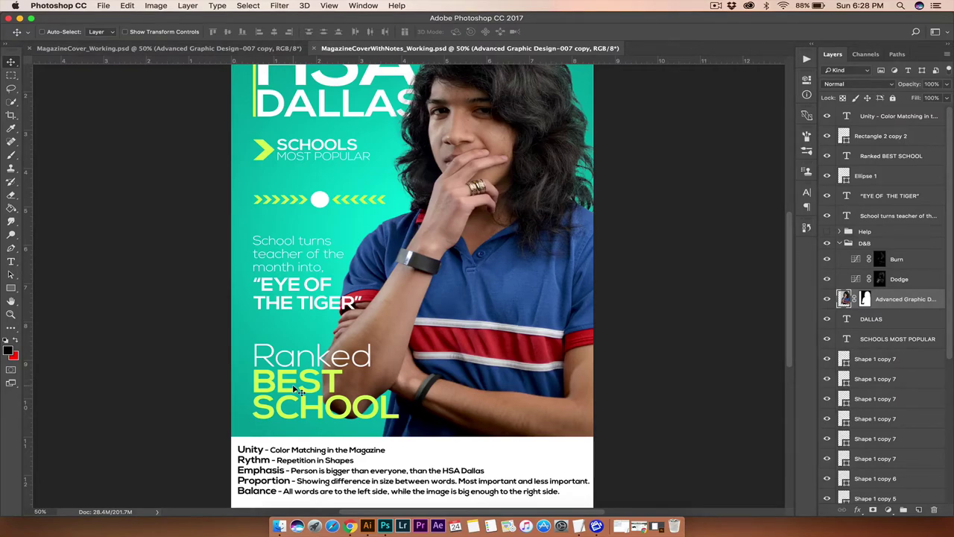
{"action": "scroll", "coordinate": [298, 389], "scroll_direction": "up", "scroll_amount": 5}
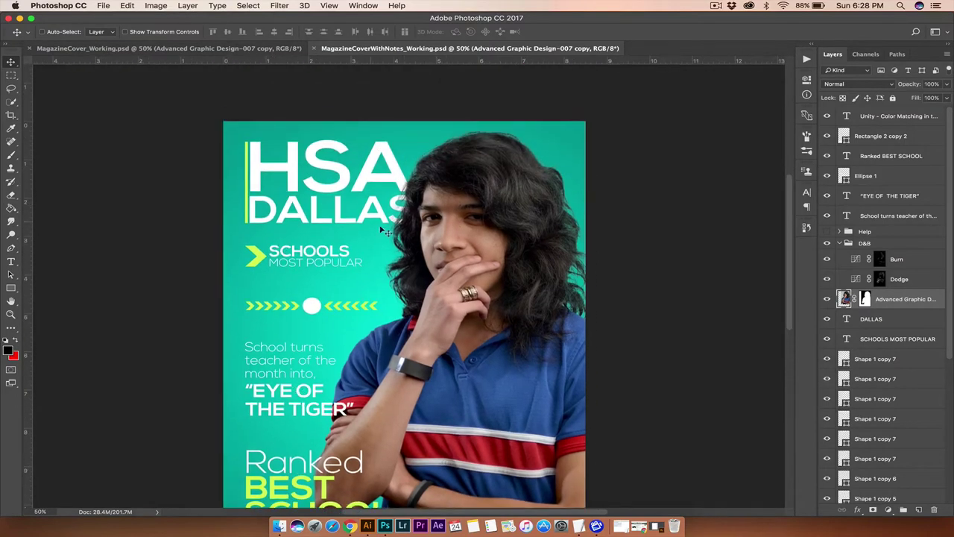
Examine the Balance note against the placement of the words and the portrait on the cover
{"action": "scroll", "coordinate": [373, 243], "scroll_direction": "down", "scroll_amount": 15}
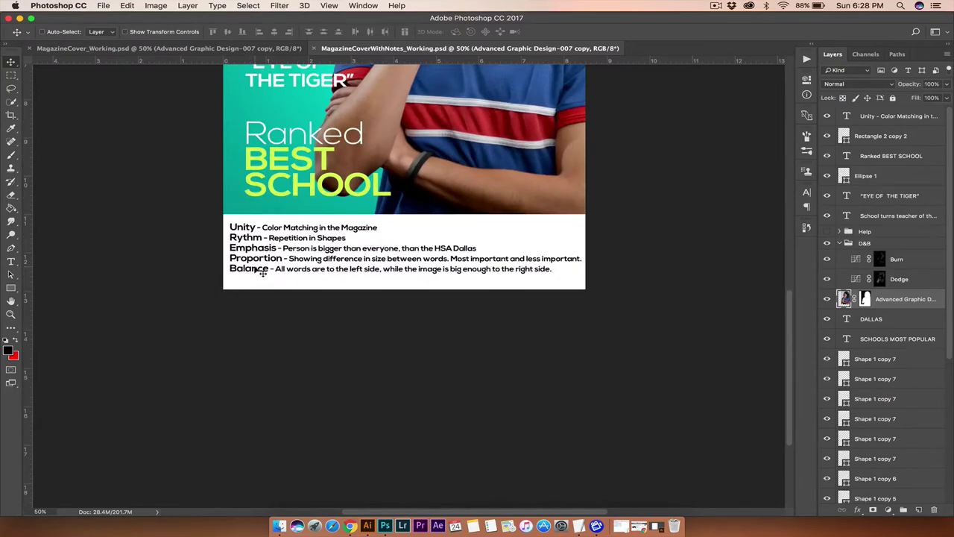
{"action": "scroll", "coordinate": [261, 273], "scroll_direction": "up", "scroll_amount": 3}
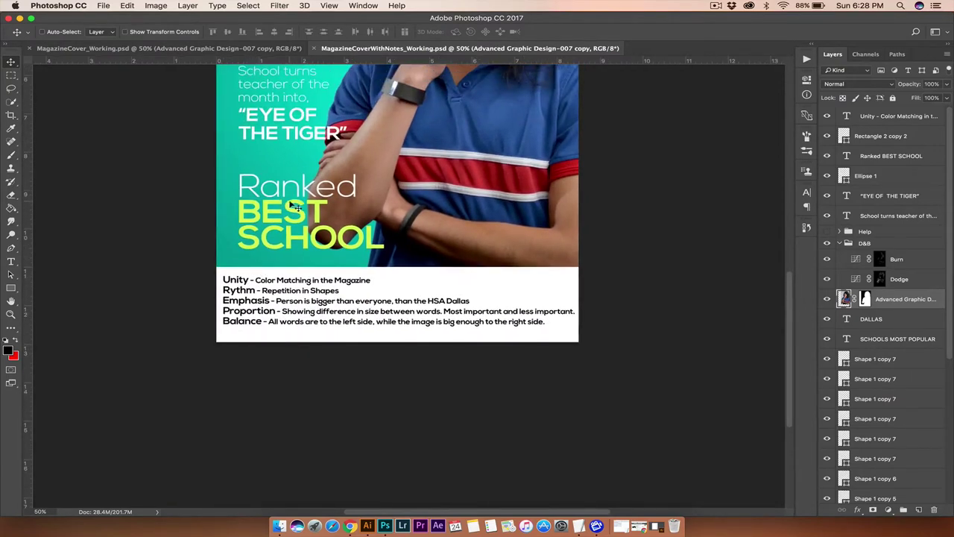
{"action": "scroll", "coordinate": [293, 208], "scroll_direction": "up", "scroll_amount": 1}
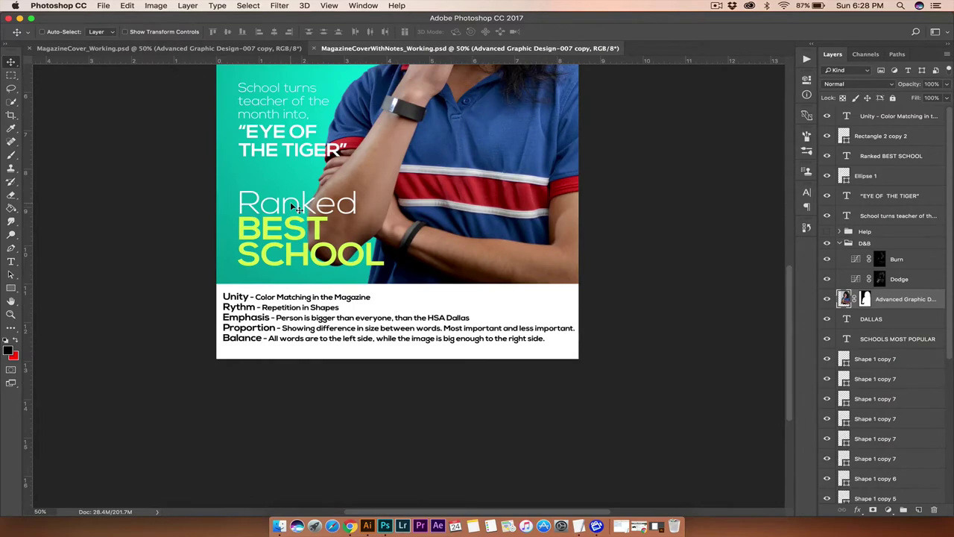
{"action": "scroll", "coordinate": [293, 208], "scroll_direction": "up", "scroll_amount": 6}
{"action": "scroll", "coordinate": [297, 207], "scroll_direction": "up", "scroll_amount": 3}
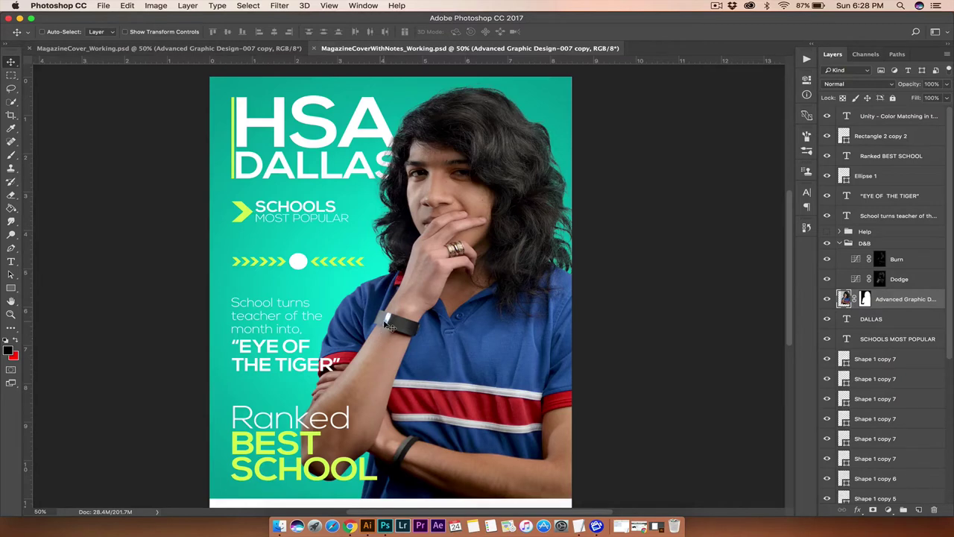
In MagazineCover_Working.psd, try the portrait at the center of the cover, then move it back toward the right side
{"action": "key", "text": "ctrl+Tab"}
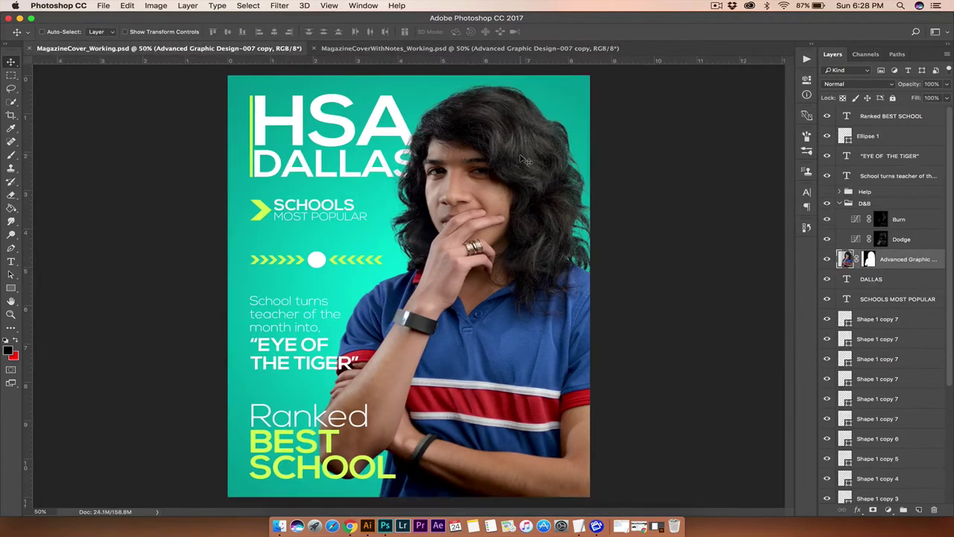
{"action": "mouse_move", "coordinate": [546, 241]}
{"action": "left_mouse_down"}
{"action": "mouse_move", "coordinate": [554, 255]}
{"action": "mouse_move", "coordinate": [498, 252]}
{"action": "mouse_move", "coordinate": [489, 242]}
{"action": "mouse_move", "coordinate": [477, 250]}
{"action": "left_mouse_up"}
{"action": "left_click", "coordinate": [895, 259]}
{"action": "left_click_drag", "start_coordinate": [538, 293], "coordinate": [464, 292]}
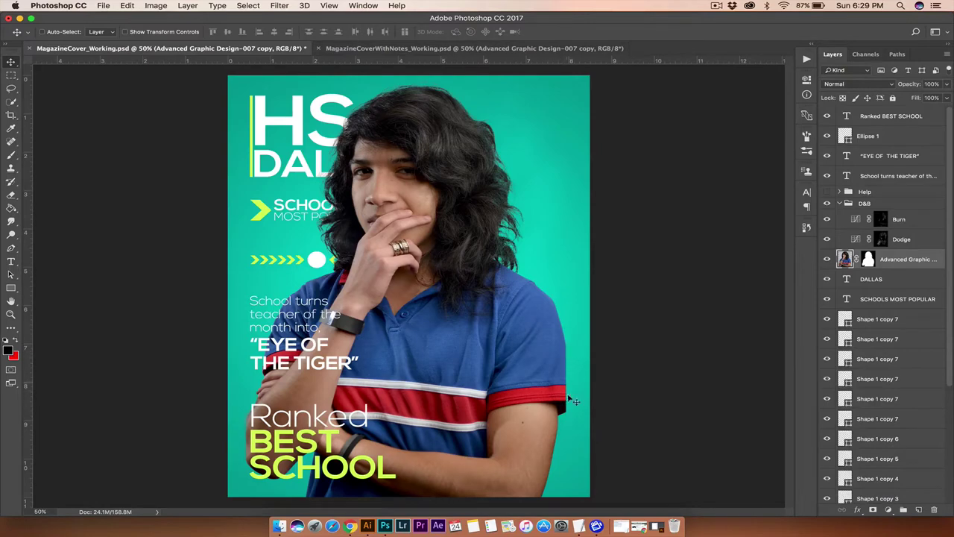
{"action": "mouse_move", "coordinate": [513, 350]}
{"action": "left_mouse_down"}
{"action": "mouse_move", "coordinate": [505, 350]}
{"action": "mouse_move", "coordinate": [537, 343]}
{"action": "mouse_move", "coordinate": [494, 348]}
{"action": "mouse_move", "coordinate": [504, 347]}
{"action": "left_mouse_up"}
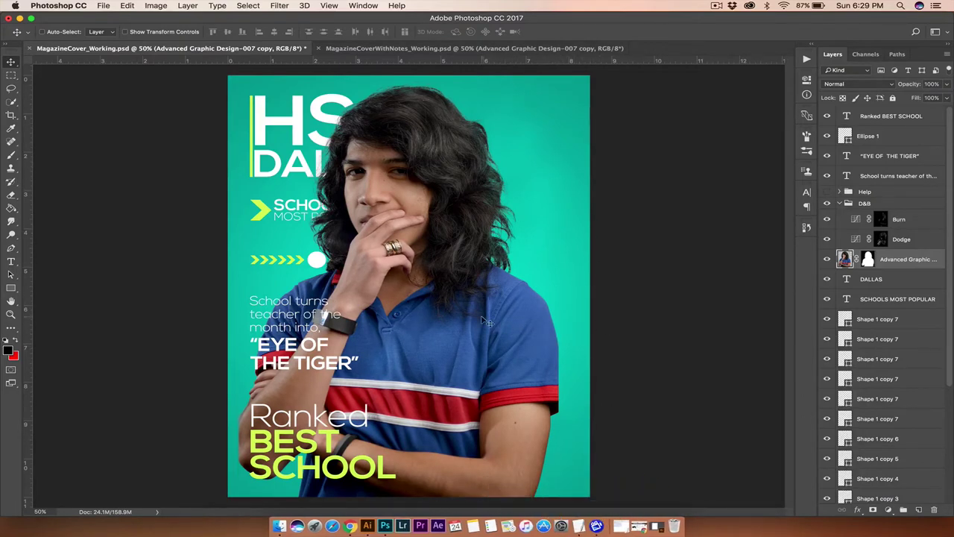
{"action": "left_click_drag", "start_coordinate": [463, 319], "coordinate": [524, 308]}
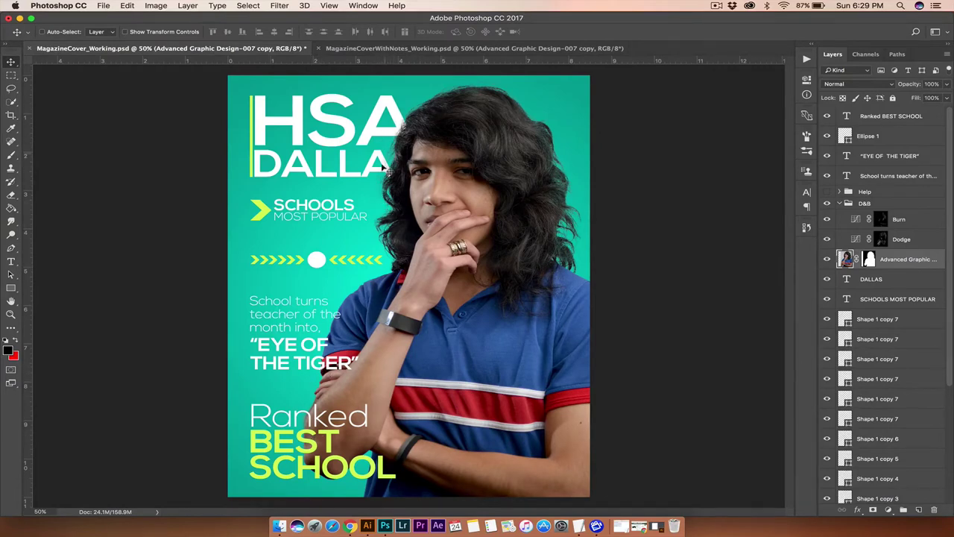
Compare with the annotated cover and reposition the portrait farther right, with the hair overlapping the end of the HSA DALLAS title
{"action": "left_click", "coordinate": [401, 48]}
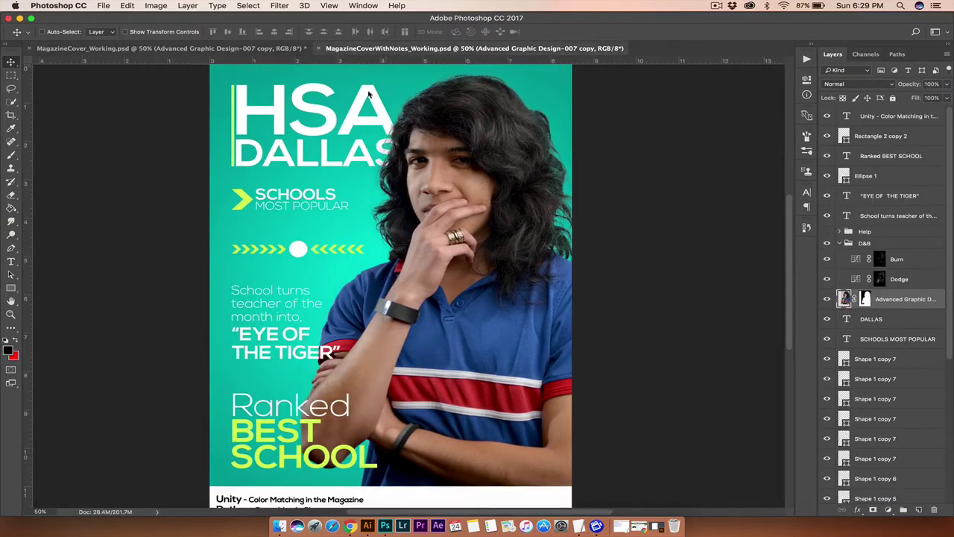
{"action": "left_click", "coordinate": [254, 51]}
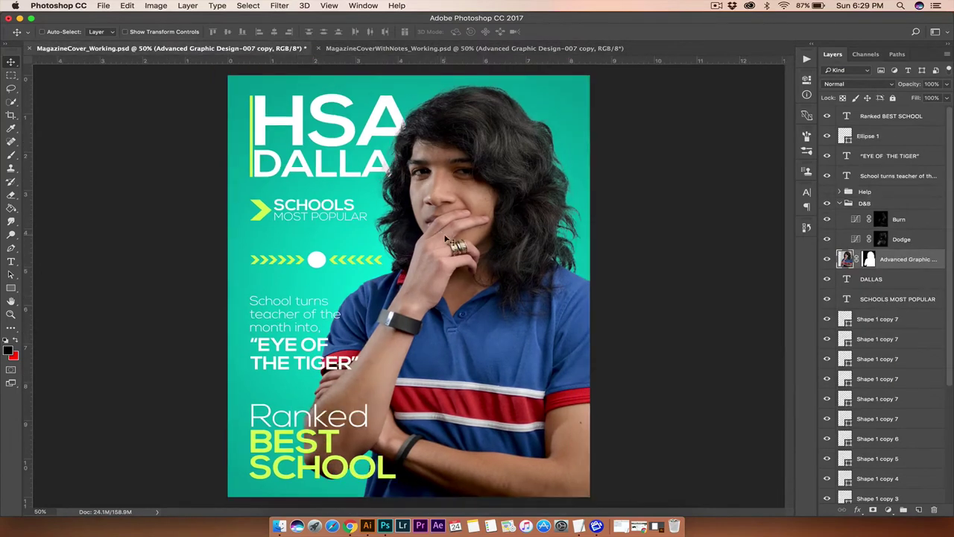
{"action": "left_click_drag", "start_coordinate": [444, 235], "coordinate": [459, 237]}
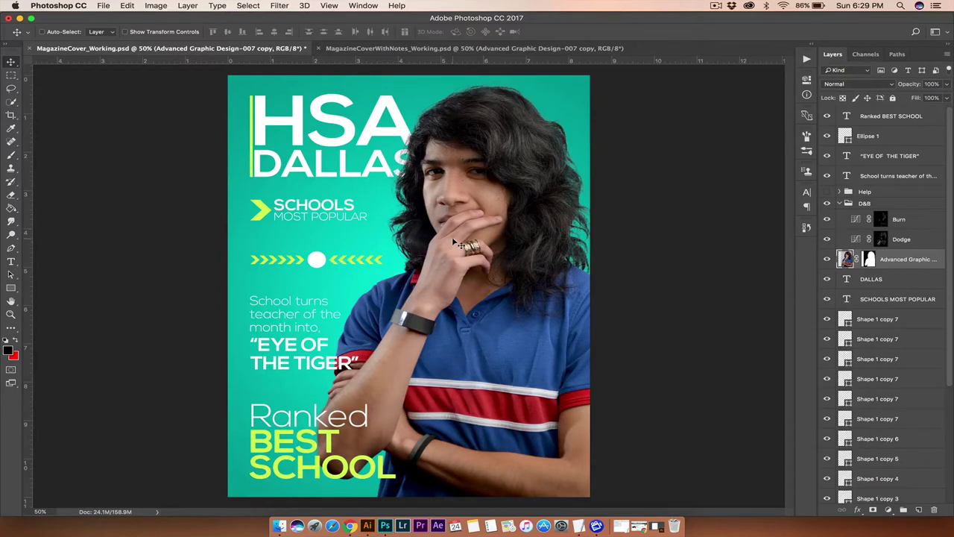
{"action": "left_click_drag", "start_coordinate": [461, 254], "coordinate": [467, 330]}
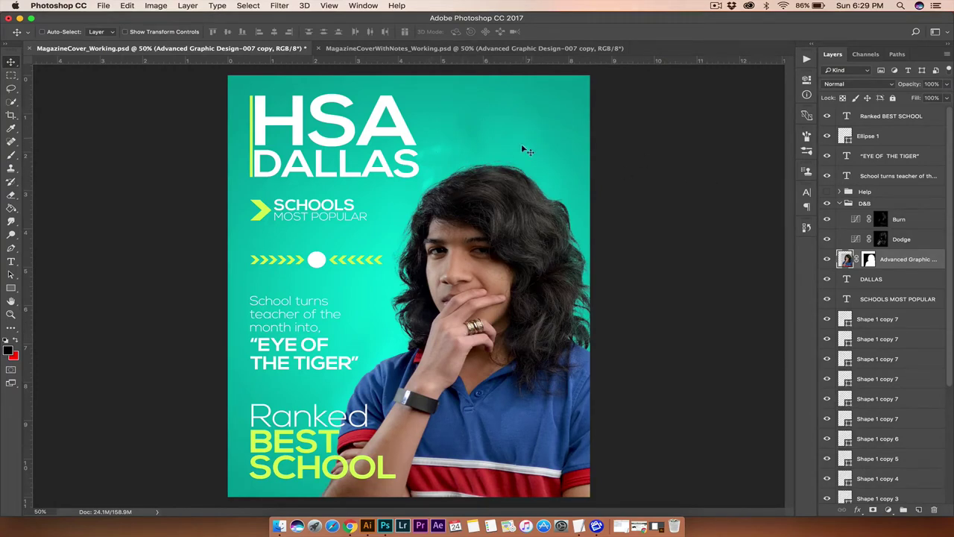
{"action": "left_click_drag", "start_coordinate": [486, 337], "coordinate": [490, 256]}
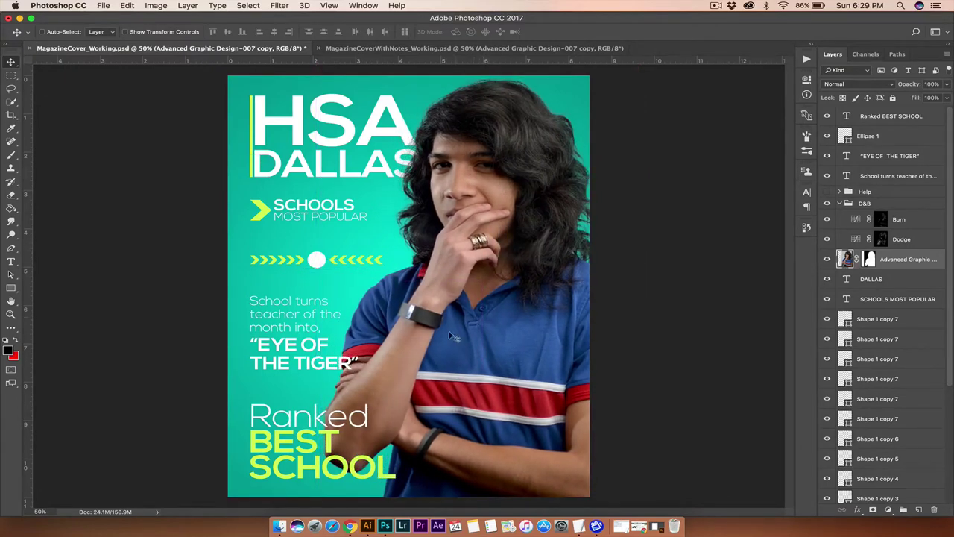
Review the design-principle notes beneath the annotated cover and compare its layout with MagazineCover_Working.psd
{"action": "left_click", "coordinate": [426, 49]}
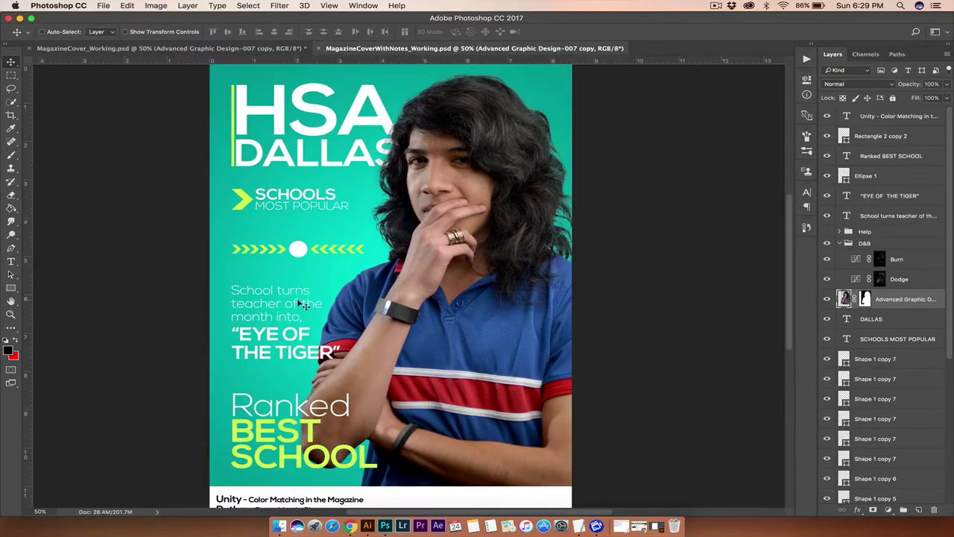
{"action": "scroll", "coordinate": [298, 306], "scroll_direction": "down", "scroll_amount": 5}
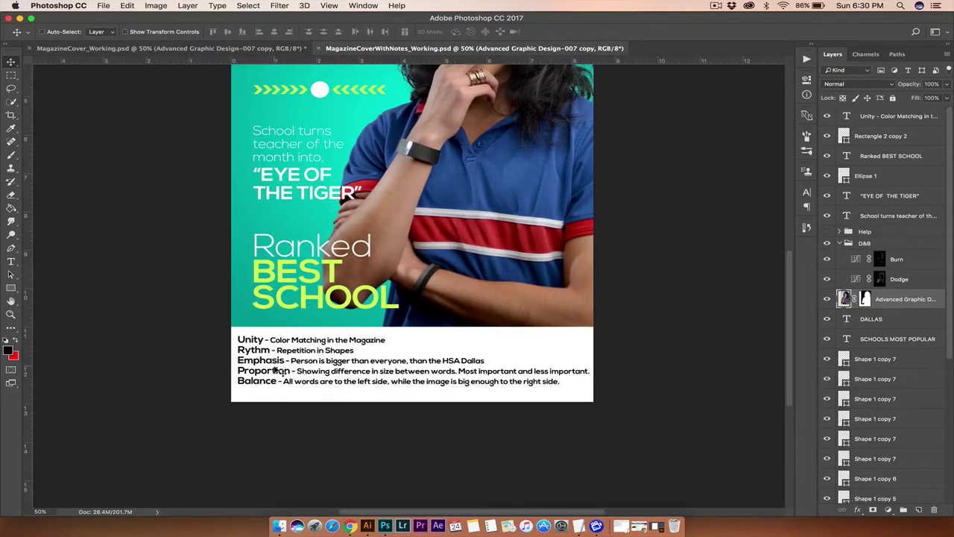
{"action": "scroll", "coordinate": [309, 406], "scroll_direction": "up", "scroll_amount": 3}
{"action": "scroll", "coordinate": [312, 407], "scroll_direction": "up", "scroll_amount": 2}
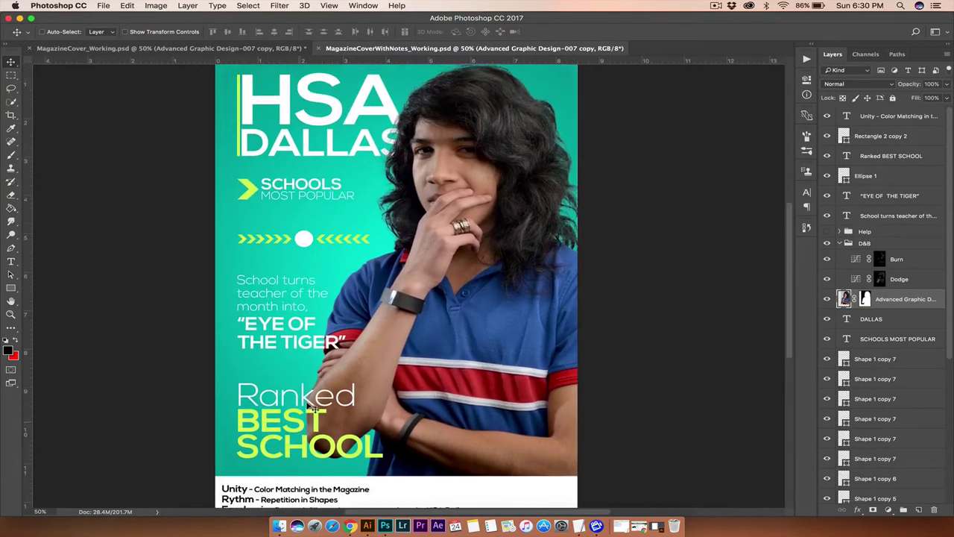
{"action": "scroll", "coordinate": [313, 407], "scroll_direction": "up", "scroll_amount": 1}
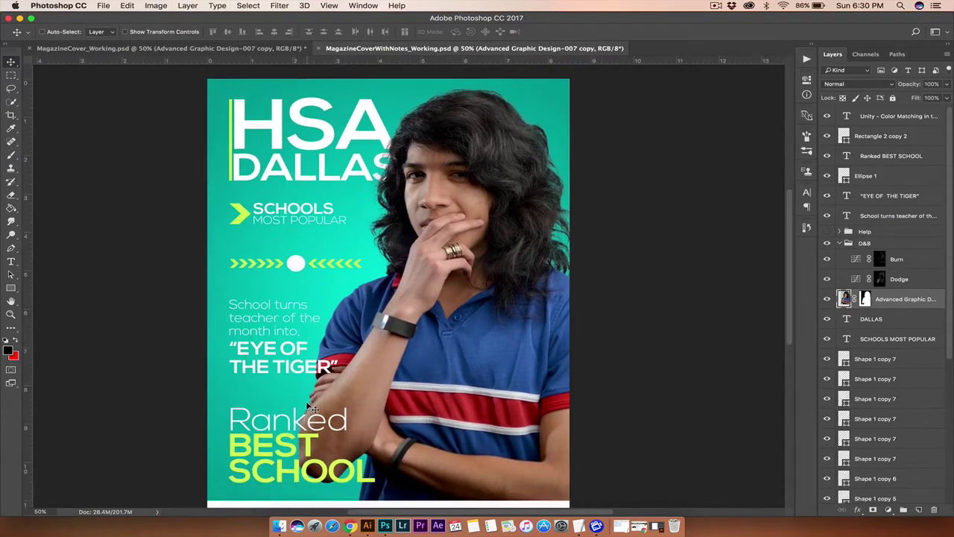
{"action": "scroll", "coordinate": [308, 313], "scroll_direction": "up", "scroll_amount": 1}
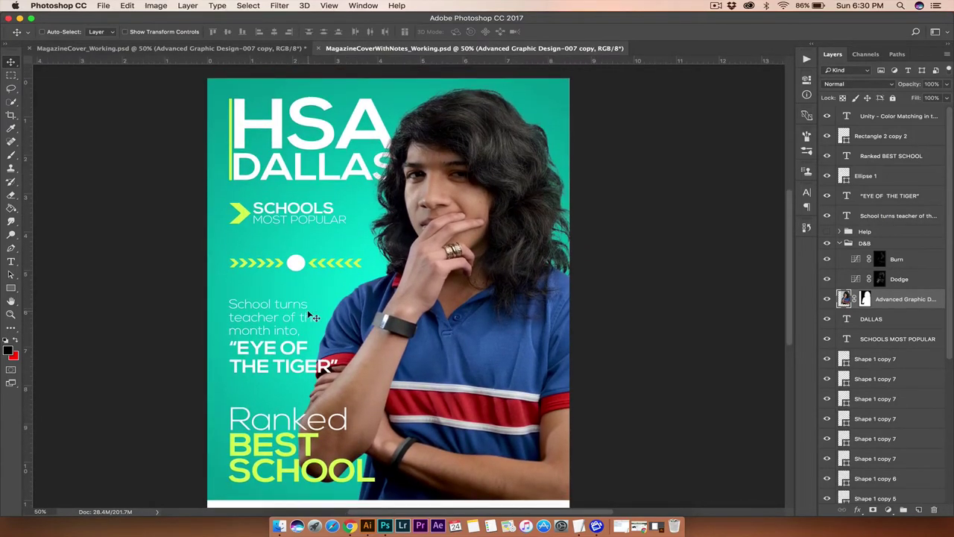
{"action": "scroll", "coordinate": [310, 317], "scroll_direction": "down", "scroll_amount": 1}
{"action": "scroll", "coordinate": [309, 317], "scroll_direction": "left", "scroll_amount": 1}
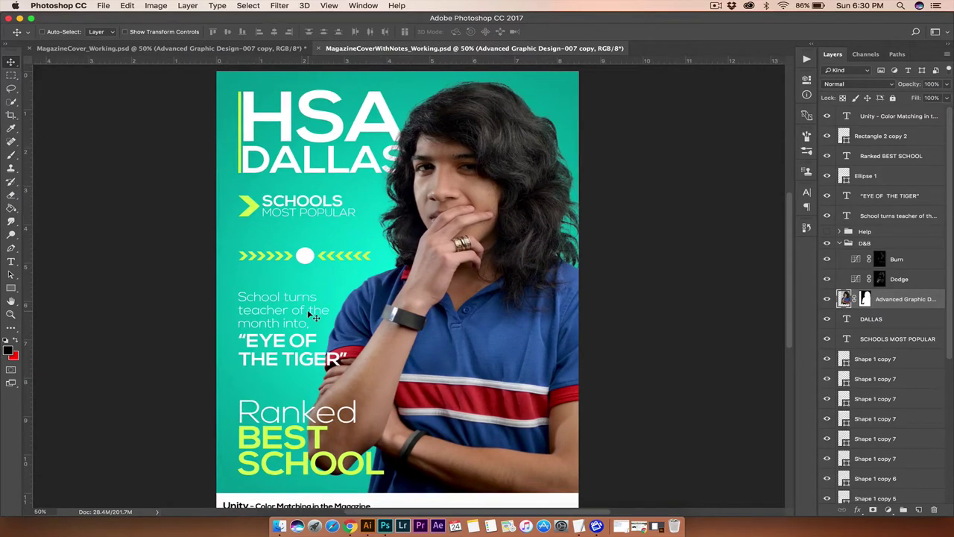
{"action": "scroll", "coordinate": [308, 314], "scroll_direction": "left", "scroll_amount": 1}
{"action": "scroll", "coordinate": [418, 297], "scroll_direction": "up", "scroll_amount": 2}
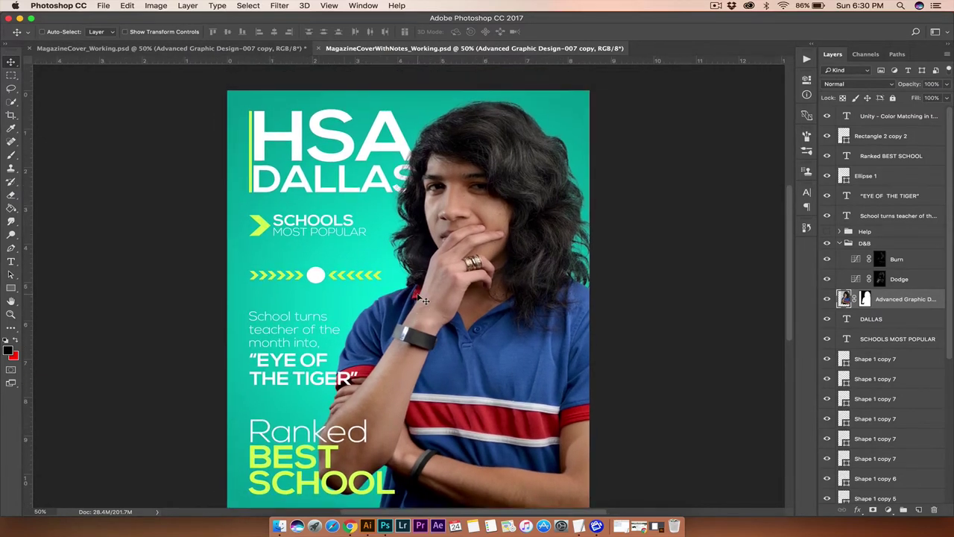
{"action": "scroll", "coordinate": [418, 298], "scroll_direction": "left", "scroll_amount": 1}
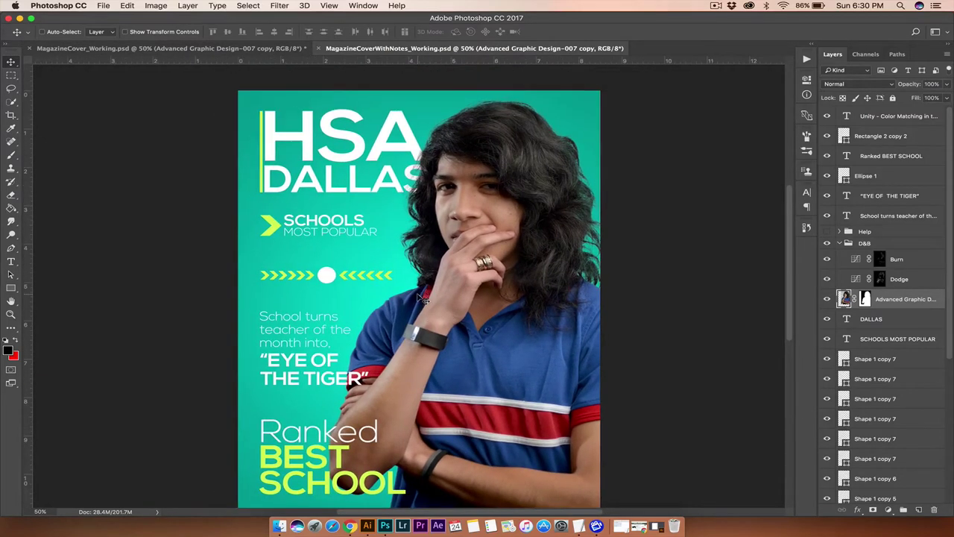
{"action": "left_click", "coordinate": [238, 51]}
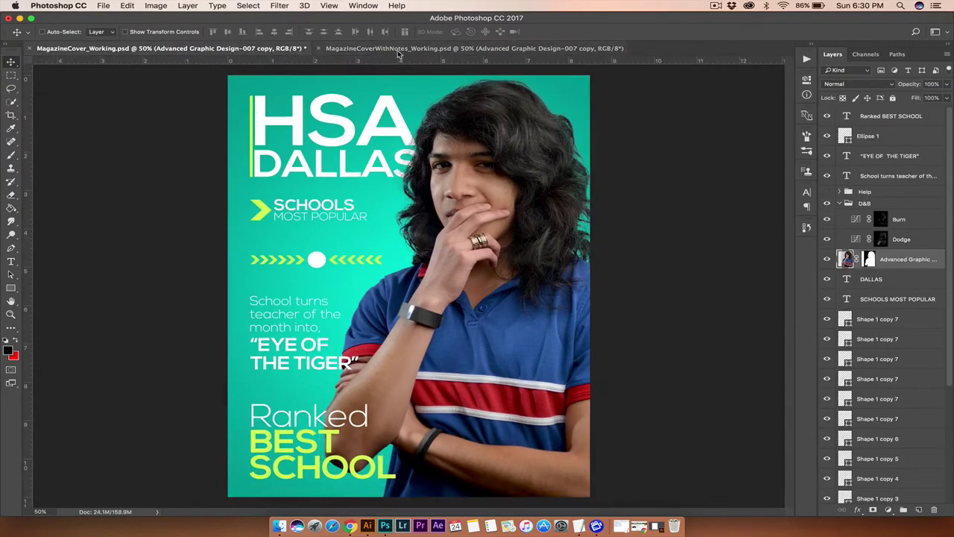
{"action": "left_click", "coordinate": [353, 49]}
{"action": "left_click", "coordinate": [273, 49]}
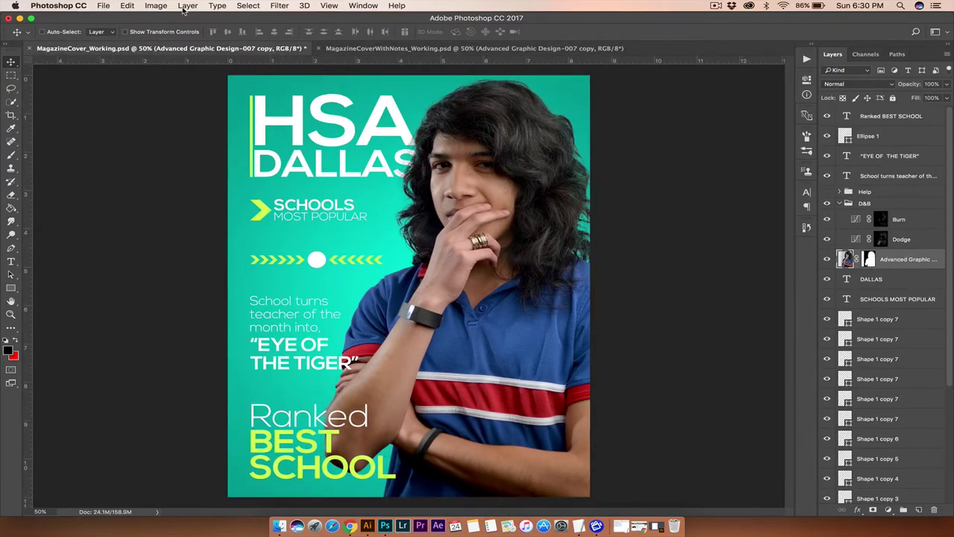
Start a new document measured in inches and name it "Magazine Cover_Tutorial"
{"action": "left_click", "coordinate": [99, 7]}
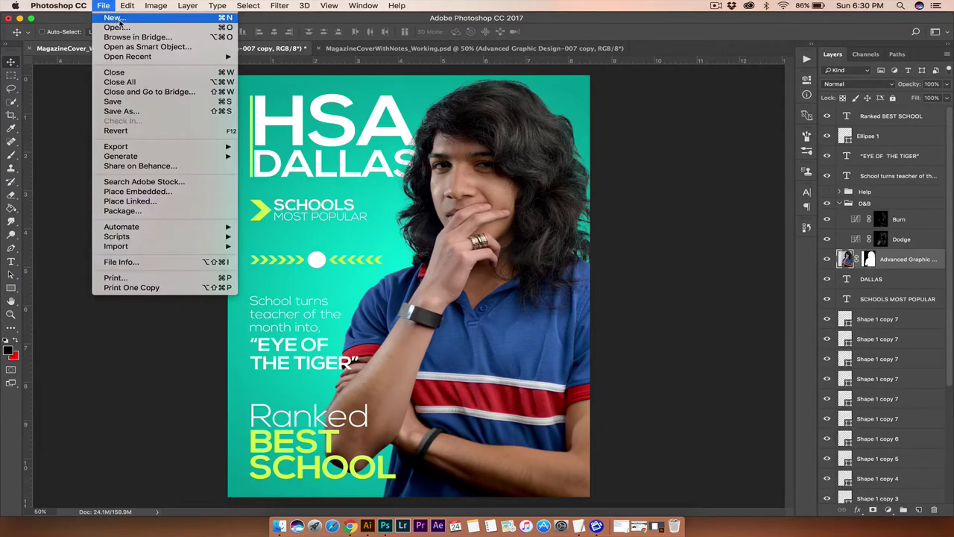
{"action": "left_click", "coordinate": [119, 21]}
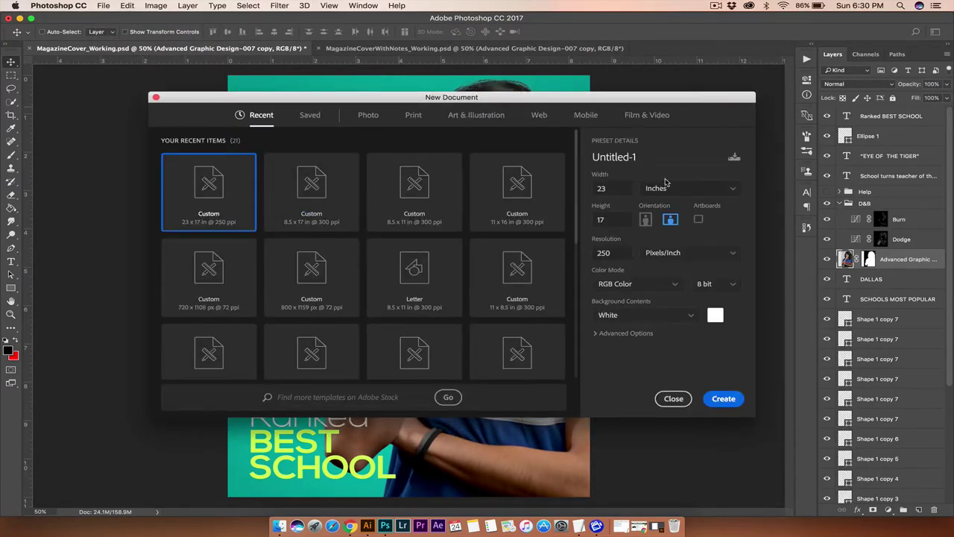
{"action": "left_click", "coordinate": [672, 189]}
{"action": "left_click", "coordinate": [664, 221]}
{"action": "type", "text": "Maga"}
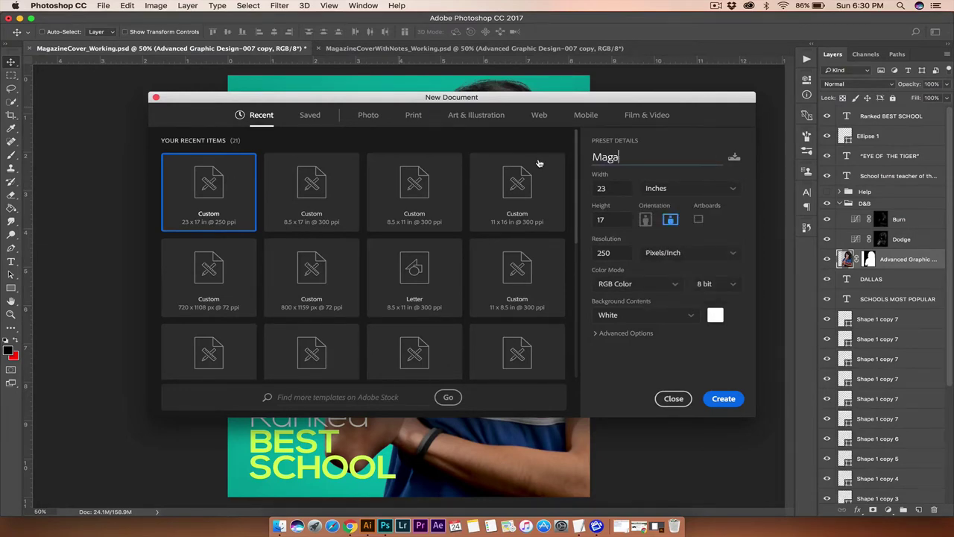
{"action": "type", "text": "zine Cover_Tutorial"}
{"action": "key", "text": "Tab"}
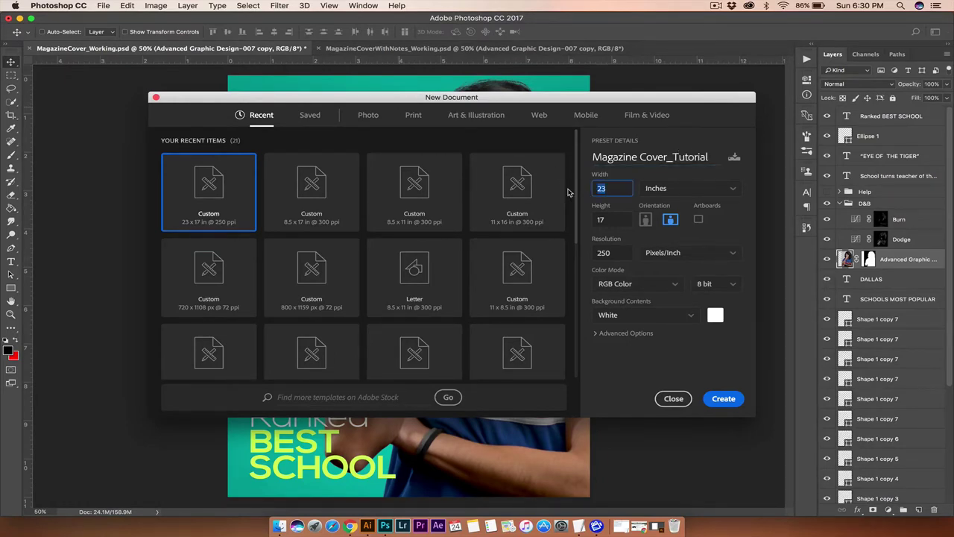
Set the page to 8.5 × 11 inches in portrait orientation at 250 pixels/inch and create the document
{"action": "key", "text": "Tab"}
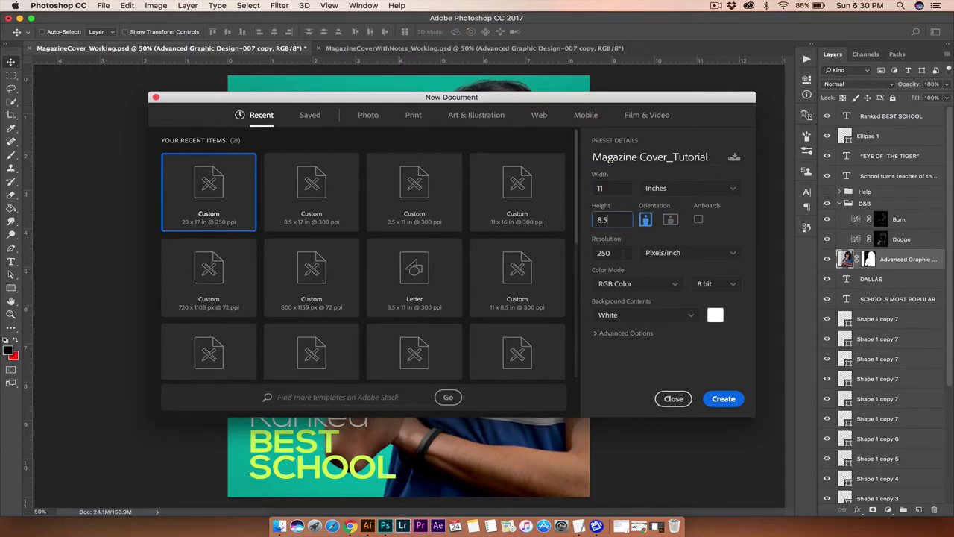
{"action": "key", "text": "Tab"}
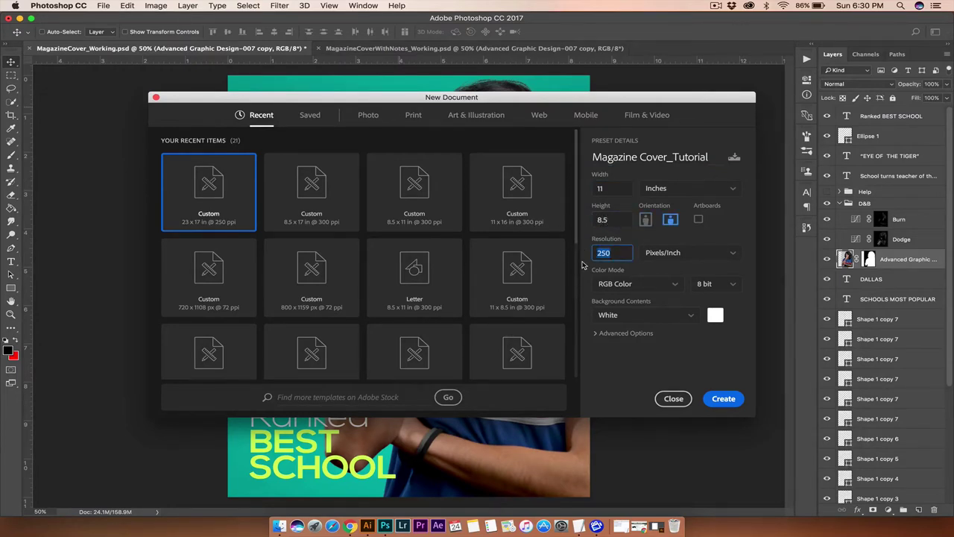
{"action": "type", "text": "25"}
{"action": "left_click", "coordinate": [648, 220]}
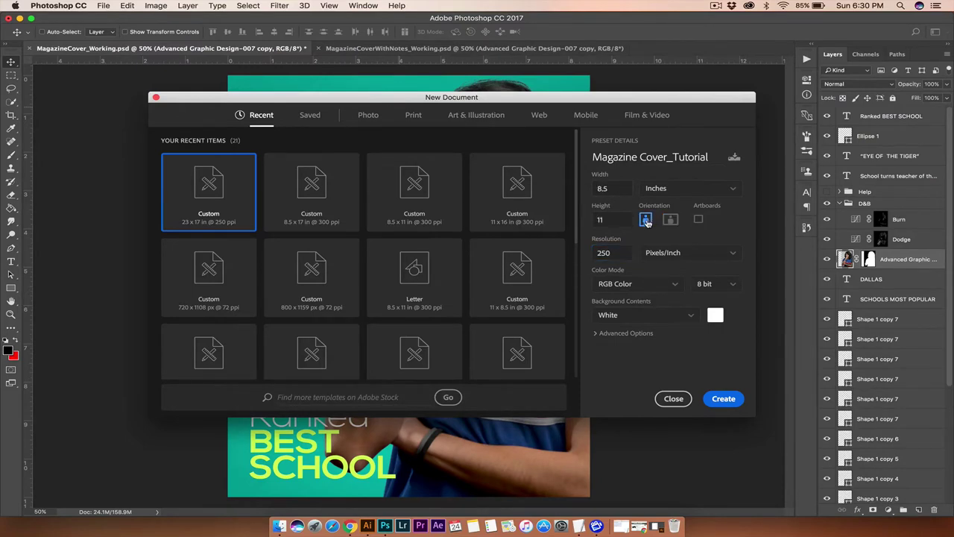
{"action": "double_click", "coordinate": [618, 188]}
{"action": "key", "text": "Tab"}
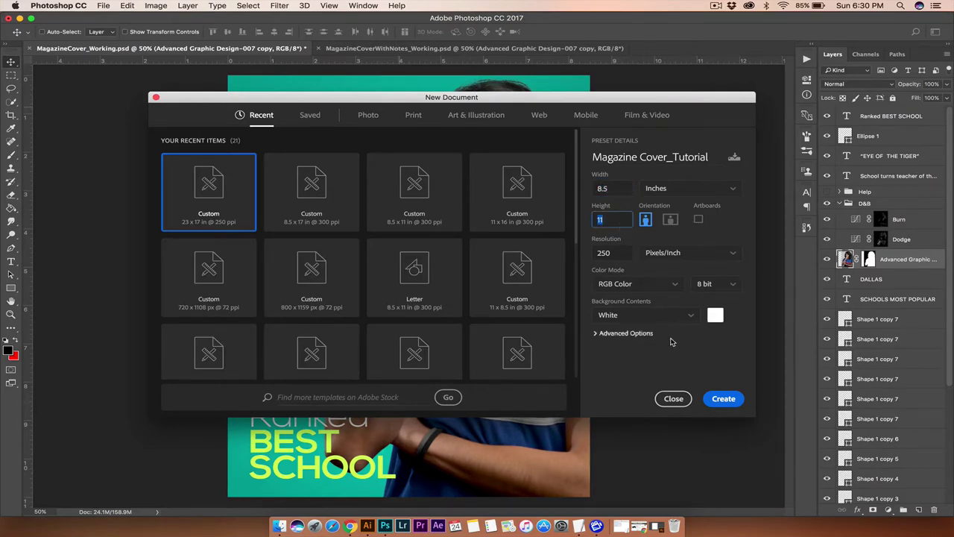
{"action": "left_click", "coordinate": [719, 401]}
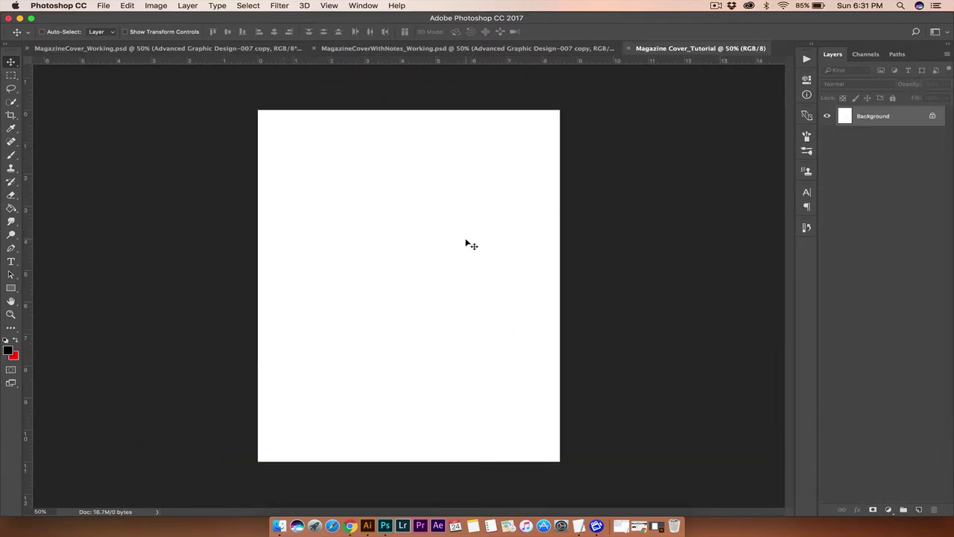
Browse for a file to open on the external drive, going through 2018 School Year and the class assignments to Principles of Arts
{"action": "left_click", "coordinate": [105, 7]}
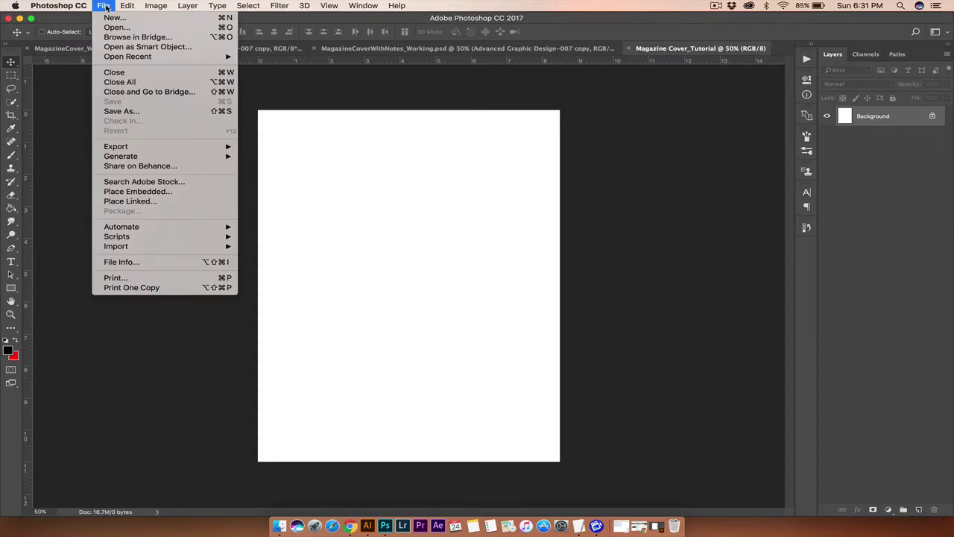
{"action": "left_click", "coordinate": [116, 27]}
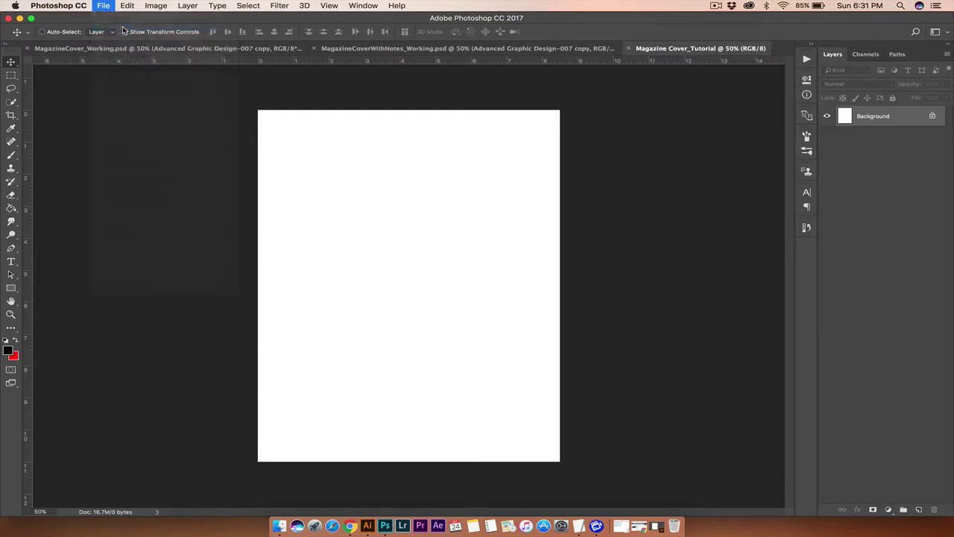
{"action": "left_click", "coordinate": [246, 136]}
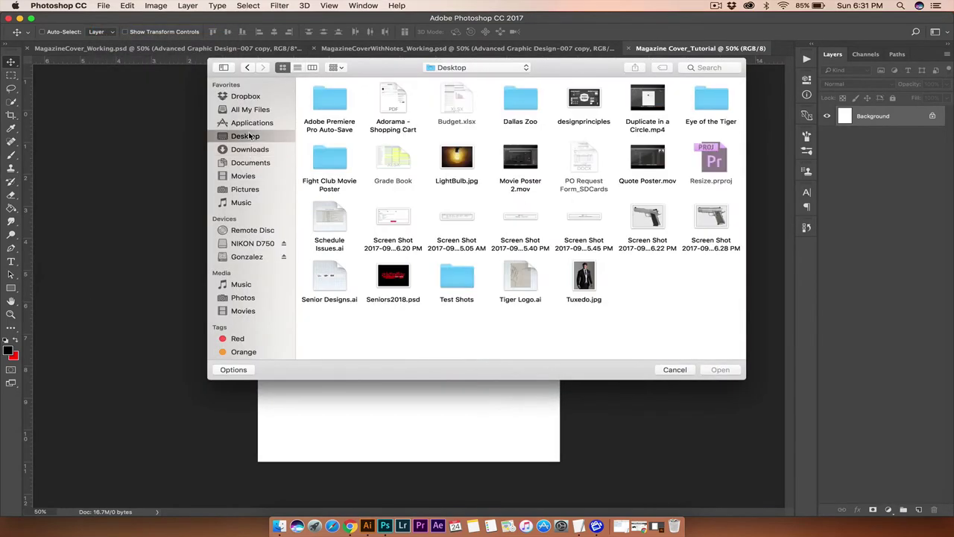
{"action": "left_click", "coordinate": [248, 257]}
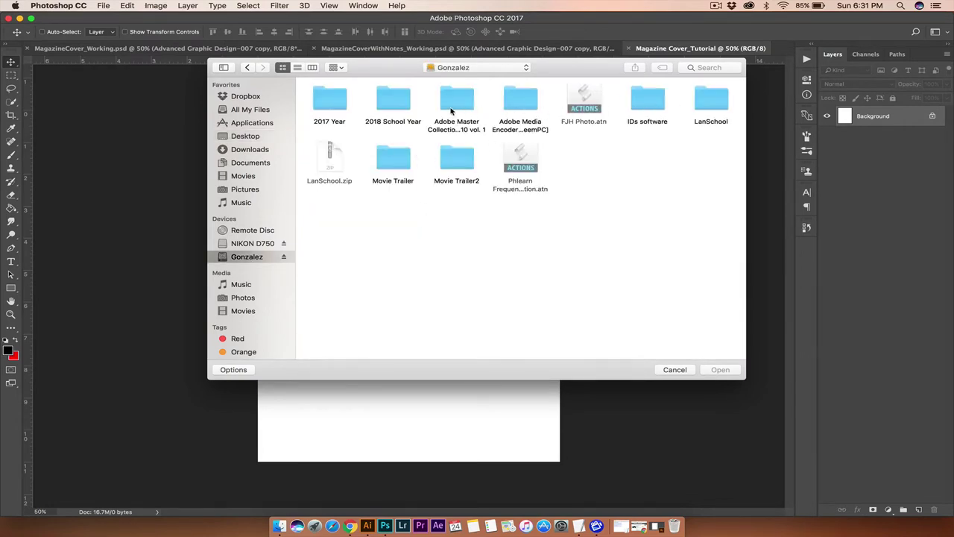
{"action": "double_click", "coordinate": [393, 102]}
{"action": "double_click", "coordinate": [391, 105]}
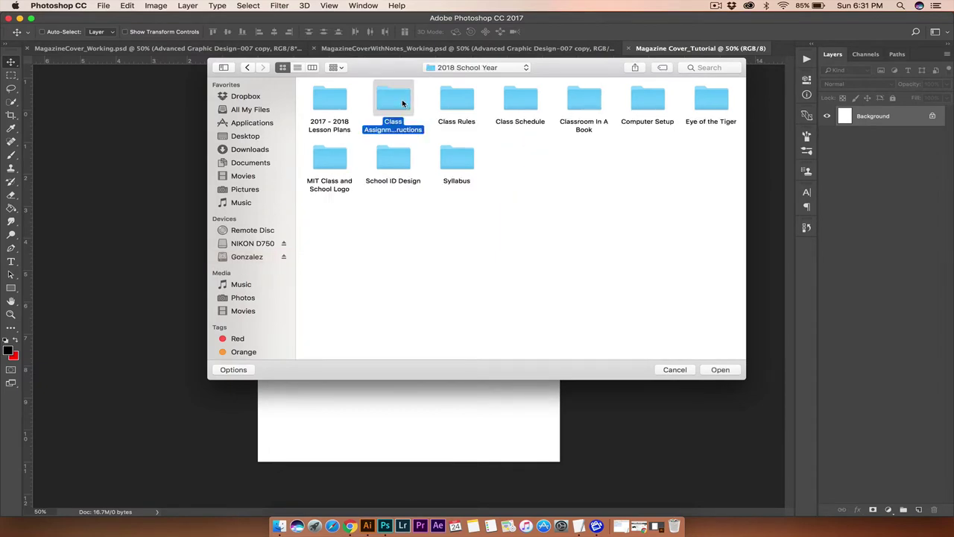
{"action": "double_click", "coordinate": [576, 98]}
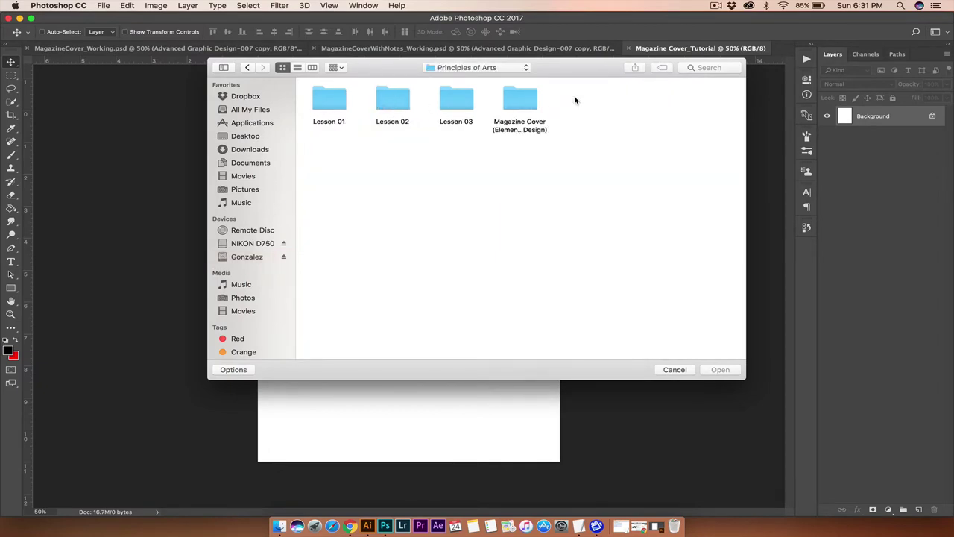
Open the portrait photo Advanced Graphic Design-007.jpg from the Magazine Cover project's Files Used folder
{"action": "left_click", "coordinate": [530, 108]}
{"action": "double_click", "coordinate": [530, 108]}
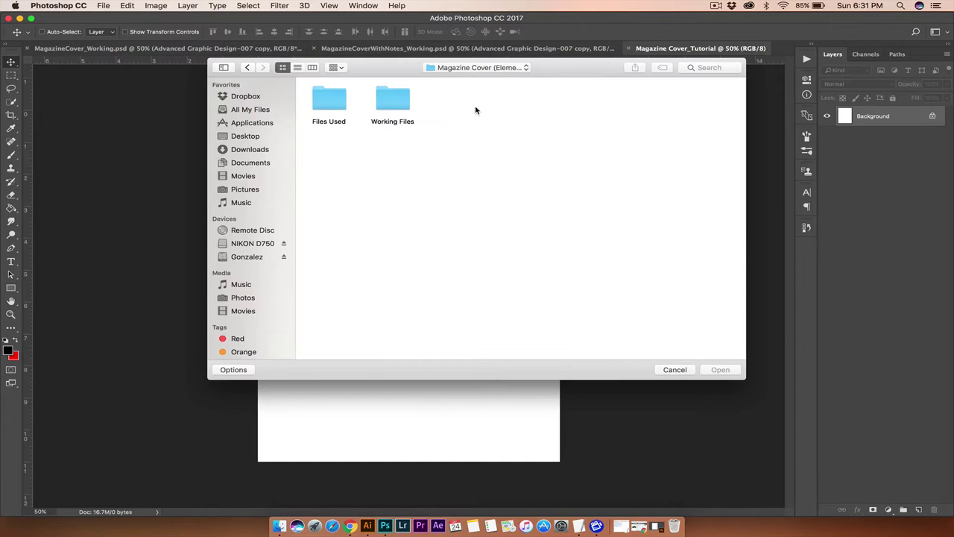
{"action": "double_click", "coordinate": [330, 100]}
{"action": "left_click", "coordinate": [335, 111]}
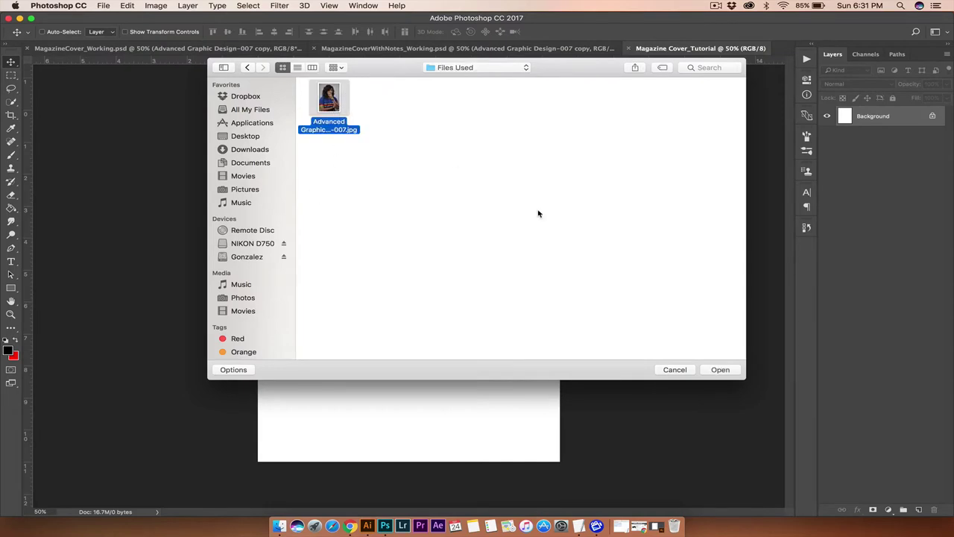
{"action": "left_click", "coordinate": [720, 370]}
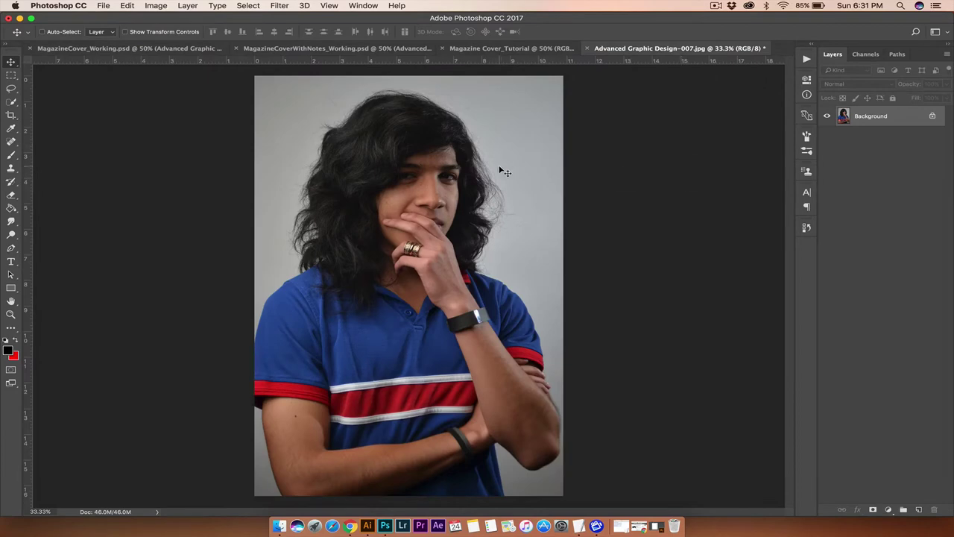
Check the blank Magazine Cover_Tutorial document against the portrait photo and close MagazineCoverWithNotes_Working.psd
{"action": "left_click", "coordinate": [522, 48]}
{"action": "left_click", "coordinate": [619, 49]}
{"action": "left_click", "coordinate": [547, 48]}
{"action": "left_click", "coordinate": [645, 52]}
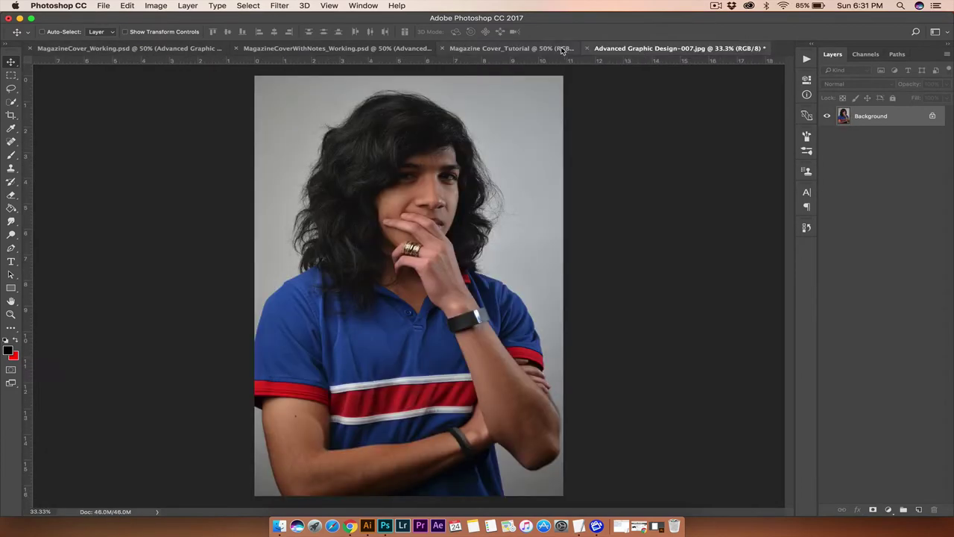
{"action": "left_click", "coordinate": [571, 48]}
{"action": "left_click", "coordinate": [607, 49]}
{"action": "left_click", "coordinate": [261, 49]}
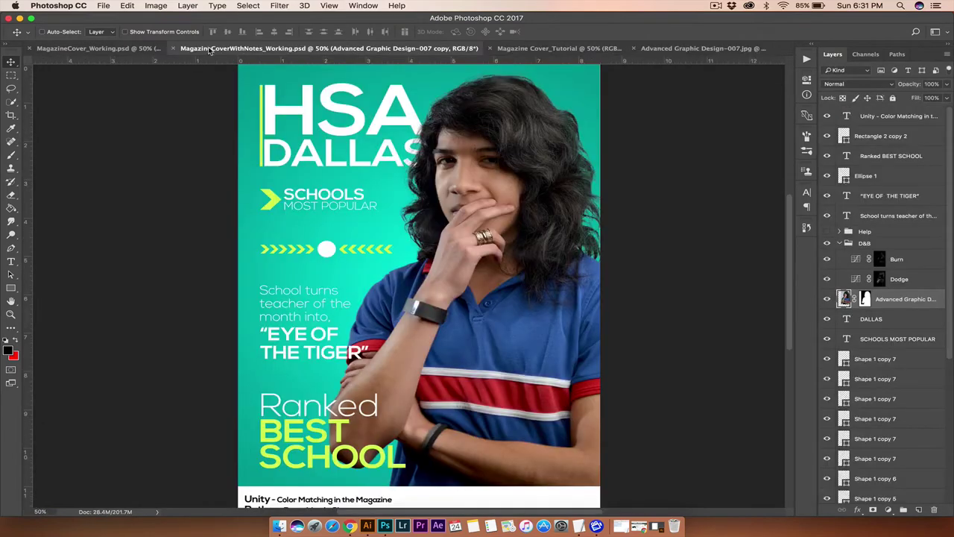
{"action": "left_click", "coordinate": [172, 48]}
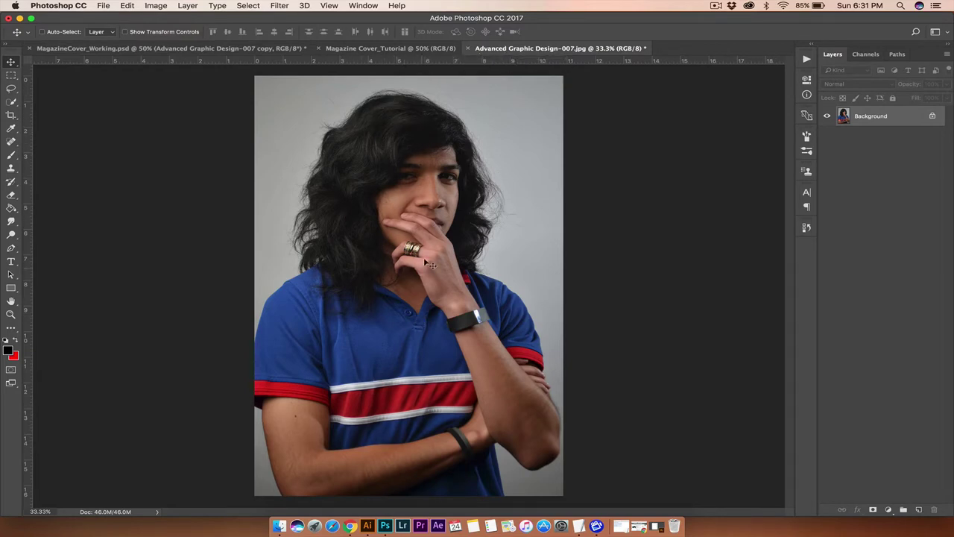
Activate the Quick Selection tool on the portrait photo in add-to-selection mode
{"action": "left_click", "coordinate": [419, 49]}
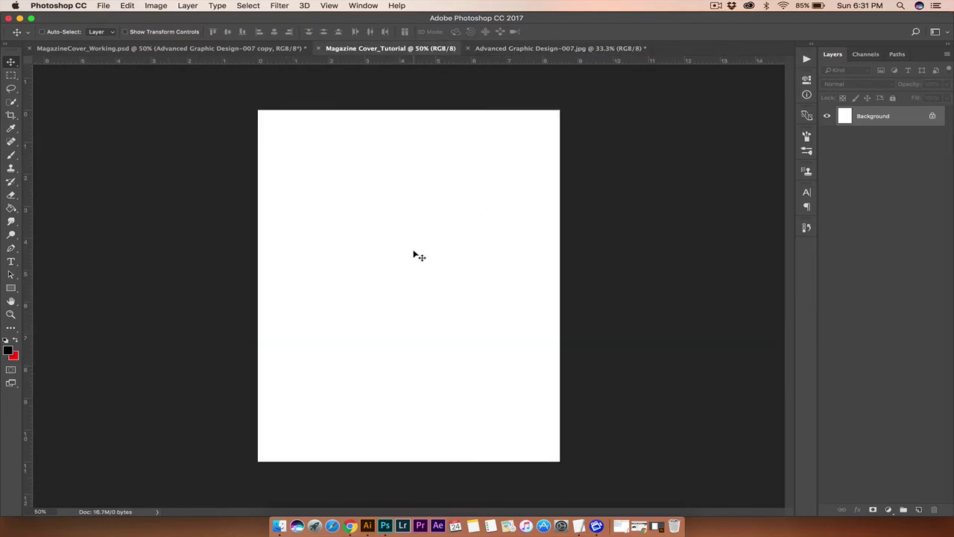
{"action": "left_click", "coordinate": [522, 51]}
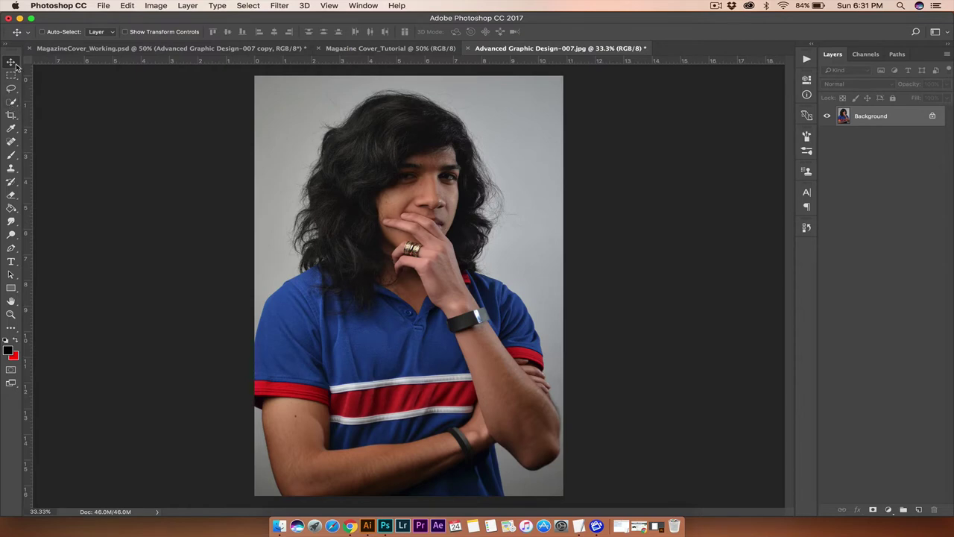
{"action": "left_click", "coordinate": [11, 102]}
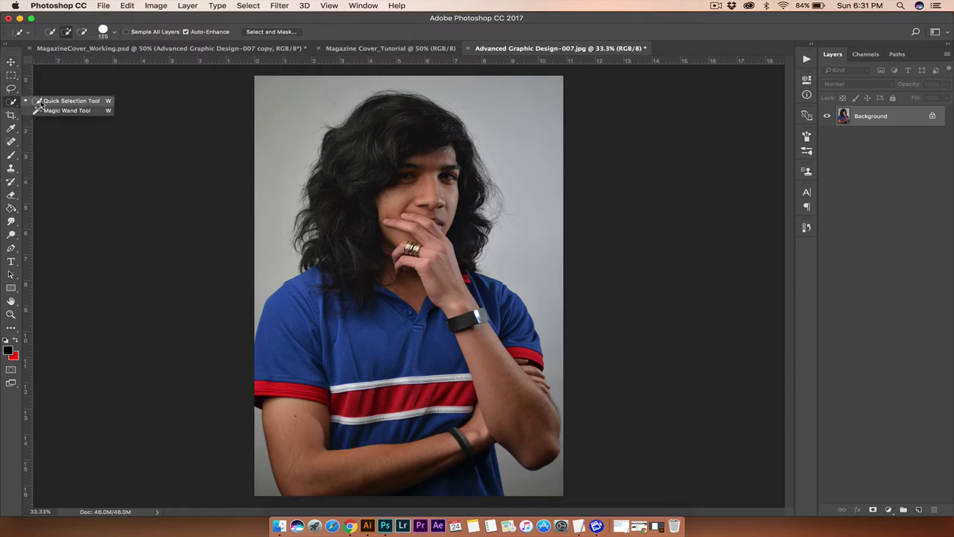
{"action": "left_click", "coordinate": [49, 102]}
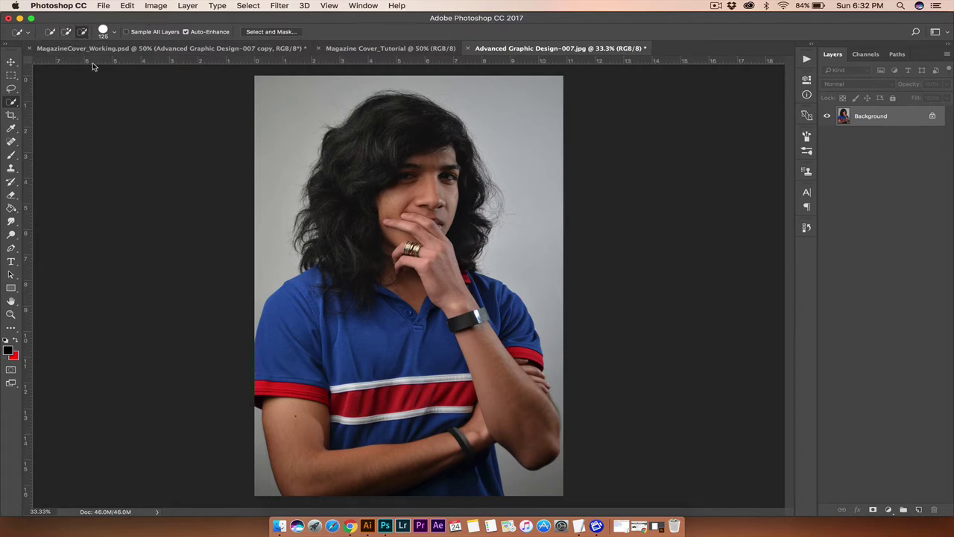
{"action": "left_click", "coordinate": [66, 32]}
{"action": "left_click", "coordinate": [50, 31]}
{"action": "left_click", "coordinate": [66, 31]}
Keep the Quick Selection brush at 125 px size and set 100% hardness and 25% spacing
{"action": "left_click", "coordinate": [115, 34]}
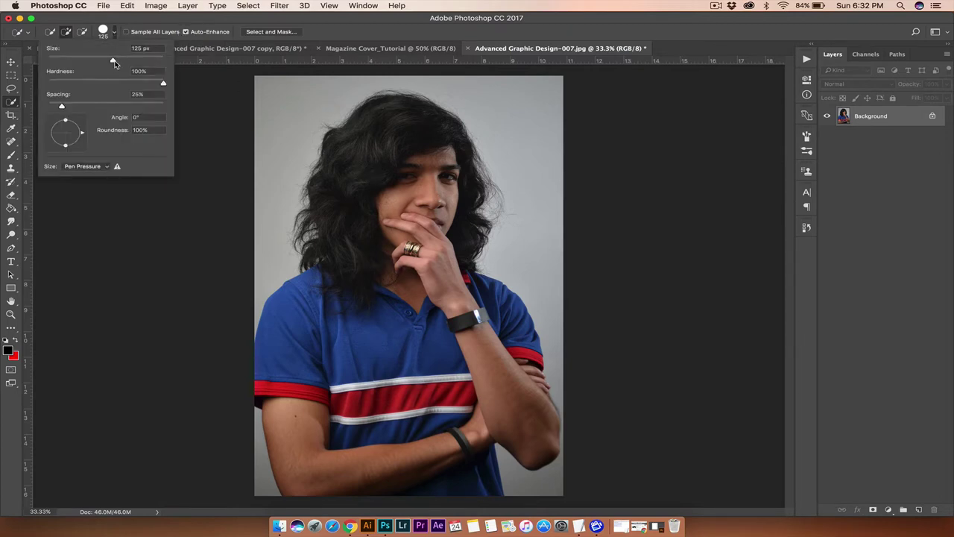
{"action": "left_click", "coordinate": [139, 48]}
{"action": "key", "text": "Right"}
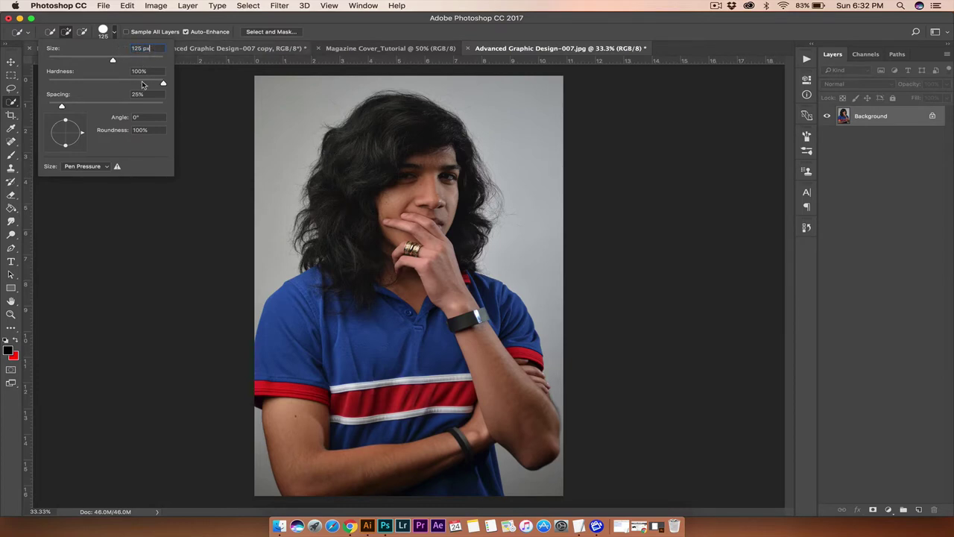
{"action": "key", "text": "Tab"}
{"action": "type", "text": "100"}
{"action": "key", "text": "Tab"}
{"action": "type", "text": "25"}
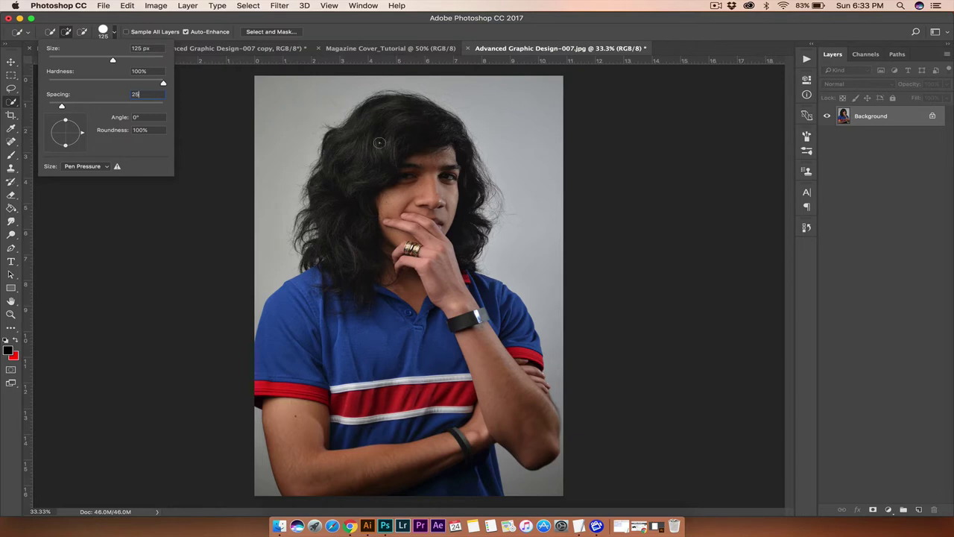
{"action": "key", "text": "Return"}
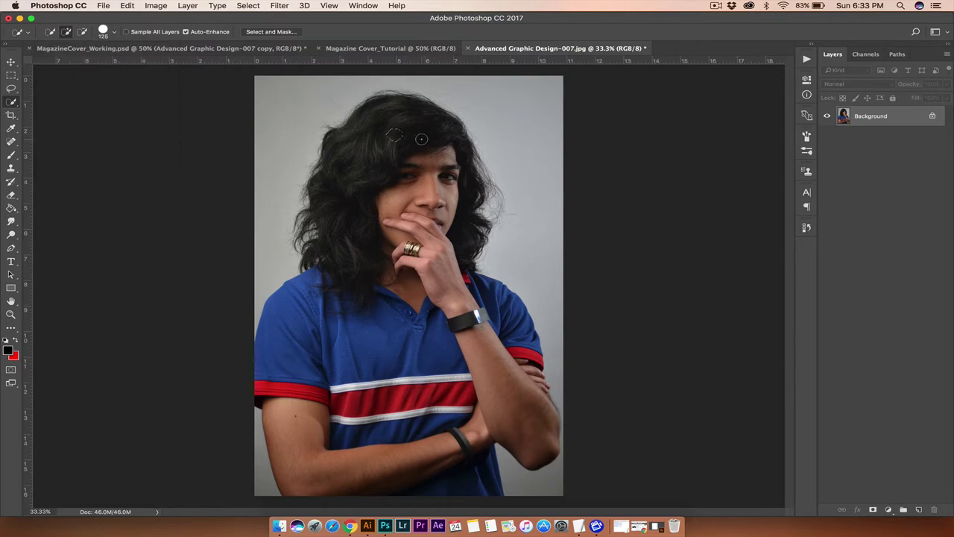
Select the whole subject by brushing over the hair, face, arms and shirt
{"action": "mouse_move", "coordinate": [422, 139]}
{"action": "left_mouse_down"}
{"action": "mouse_move", "coordinate": [392, 112]}
{"action": "mouse_move", "coordinate": [335, 138]}
{"action": "mouse_move", "coordinate": [336, 167]}
{"action": "mouse_move", "coordinate": [320, 186]}
{"action": "mouse_move", "coordinate": [329, 228]}
{"action": "mouse_move", "coordinate": [307, 243]}
{"action": "mouse_move", "coordinate": [316, 258]}
{"action": "left_mouse_up"}
{"action": "mouse_move", "coordinate": [463, 156]}
{"action": "left_mouse_down"}
{"action": "mouse_move", "coordinate": [481, 196]}
{"action": "mouse_move", "coordinate": [477, 164]}
{"action": "mouse_move", "coordinate": [484, 185]}
{"action": "mouse_move", "coordinate": [481, 221]}
{"action": "mouse_move", "coordinate": [459, 262]}
{"action": "mouse_move", "coordinate": [435, 249]}
{"action": "mouse_move", "coordinate": [394, 287]}
{"action": "mouse_move", "coordinate": [357, 267]}
{"action": "mouse_move", "coordinate": [339, 291]}
{"action": "mouse_move", "coordinate": [380, 286]}
{"action": "mouse_move", "coordinate": [388, 301]}
{"action": "mouse_move", "coordinate": [433, 313]}
{"action": "mouse_move", "coordinate": [435, 305]}
{"action": "mouse_move", "coordinate": [417, 305]}
{"action": "mouse_move", "coordinate": [485, 295]}
{"action": "mouse_move", "coordinate": [467, 279]}
{"action": "mouse_move", "coordinate": [499, 298]}
{"action": "mouse_move", "coordinate": [516, 349]}
{"action": "mouse_move", "coordinate": [514, 323]}
{"action": "mouse_move", "coordinate": [530, 405]}
{"action": "left_mouse_up"}
{"action": "left_click_drag", "start_coordinate": [465, 363], "coordinate": [475, 485]}
{"action": "mouse_move", "coordinate": [325, 290]}
{"action": "left_mouse_down"}
{"action": "mouse_move", "coordinate": [289, 330]}
{"action": "mouse_move", "coordinate": [277, 390]}
{"action": "left_mouse_up"}
Reduce the selection brush size to 73 px for detailed work around the raised elbow
{"action": "scroll", "coordinate": [547, 390], "scroll_direction": "up", "scroll_amount": 4}
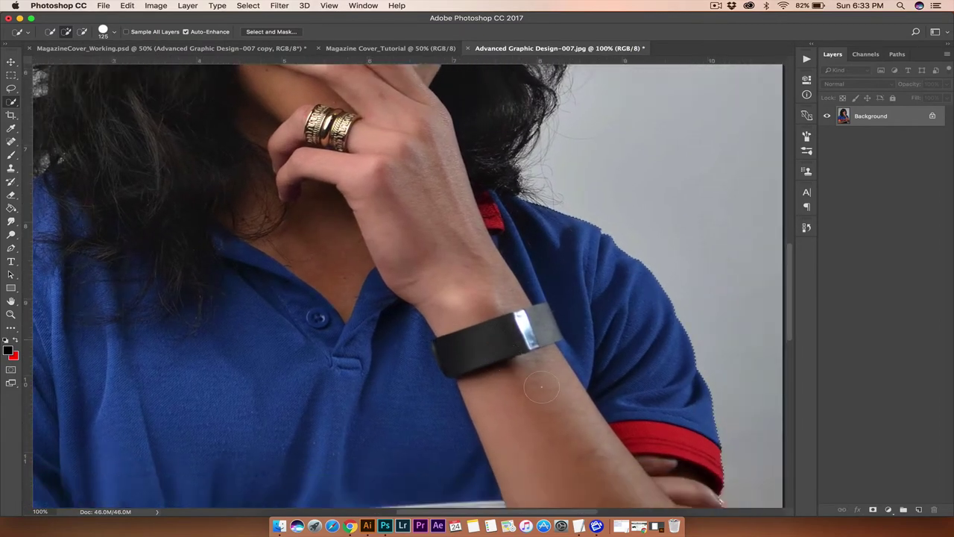
{"action": "scroll", "coordinate": [540, 388], "scroll_direction": "down", "scroll_amount": 3}
{"action": "scroll", "coordinate": [539, 388], "scroll_direction": "right", "scroll_amount": 3}
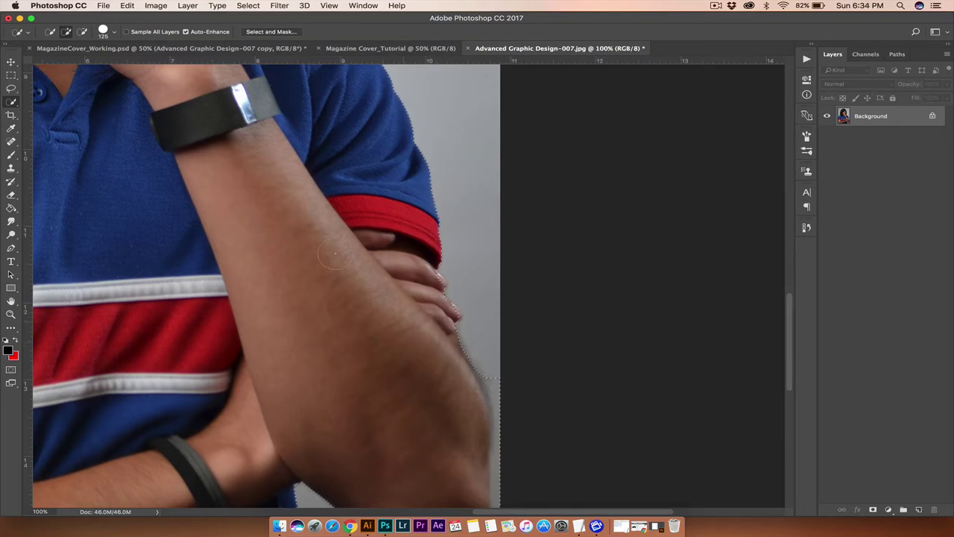
{"action": "left_click", "coordinate": [114, 32]}
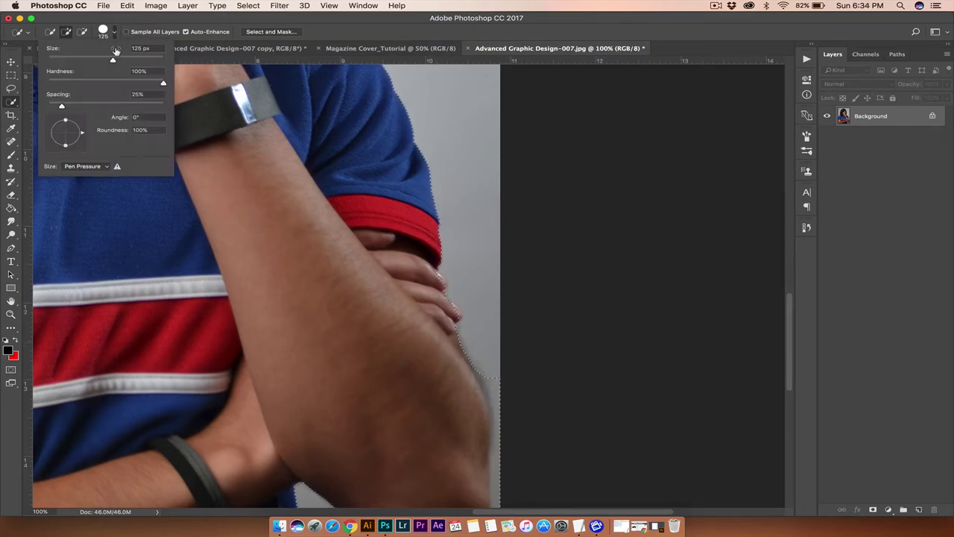
{"action": "left_click_drag", "start_coordinate": [109, 60], "coordinate": [89, 60]}
{"action": "key", "text": "Return"}
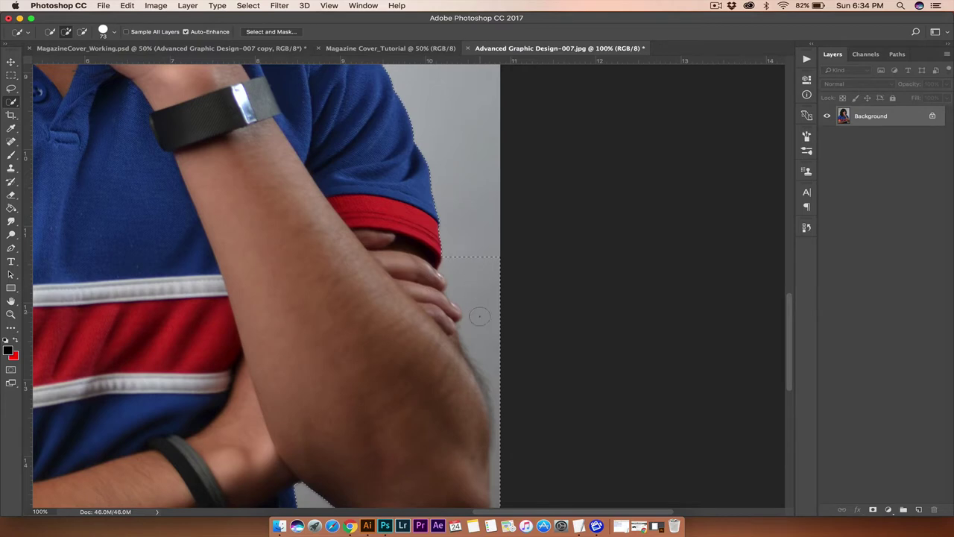
Subtract the grey background beside the fingers and raised elbow from the selection
{"action": "scroll", "coordinate": [276, 283], "scroll_direction": "down", "scroll_amount": 4}
{"action": "scroll", "coordinate": [276, 283], "scroll_direction": "up", "scroll_amount": 3}
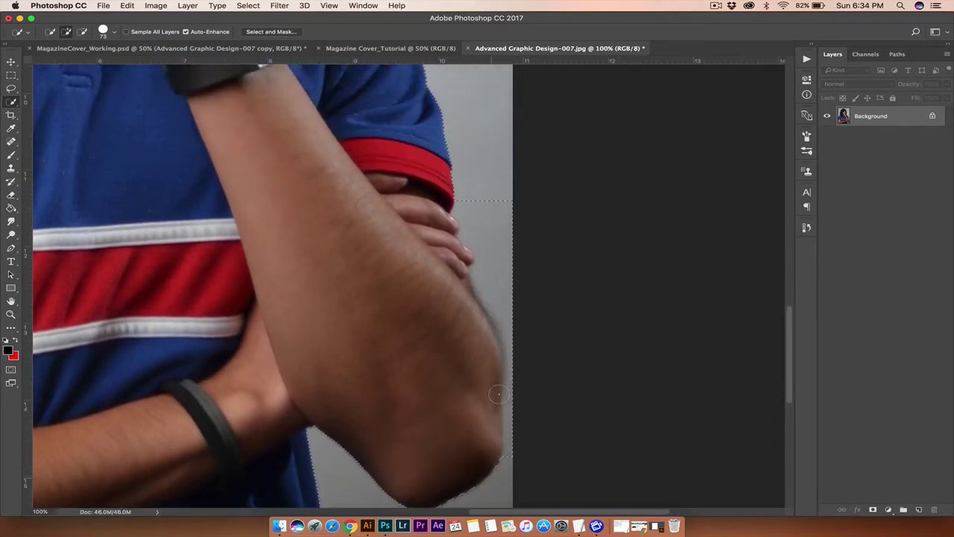
{"action": "left_click", "coordinate": [83, 33]}
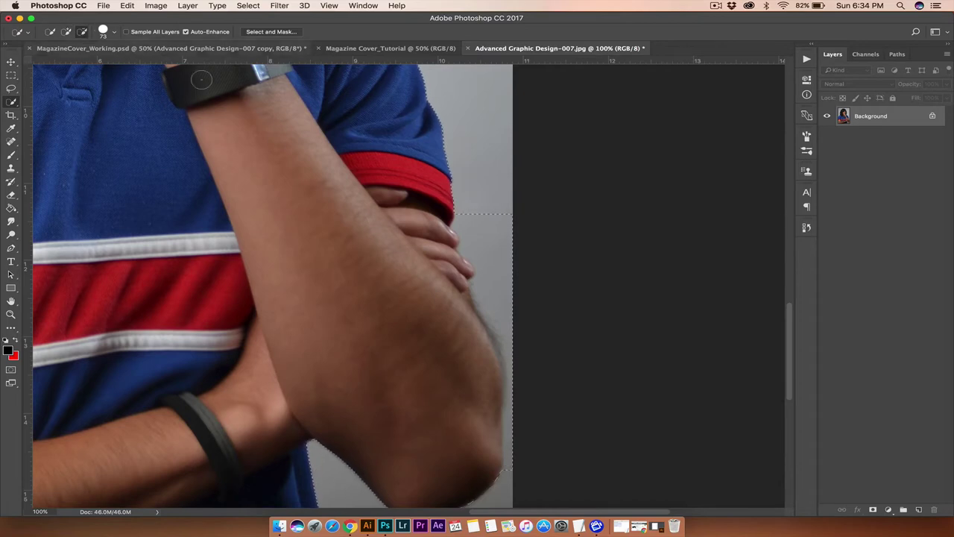
{"action": "left_click_drag", "start_coordinate": [481, 254], "coordinate": [494, 214]}
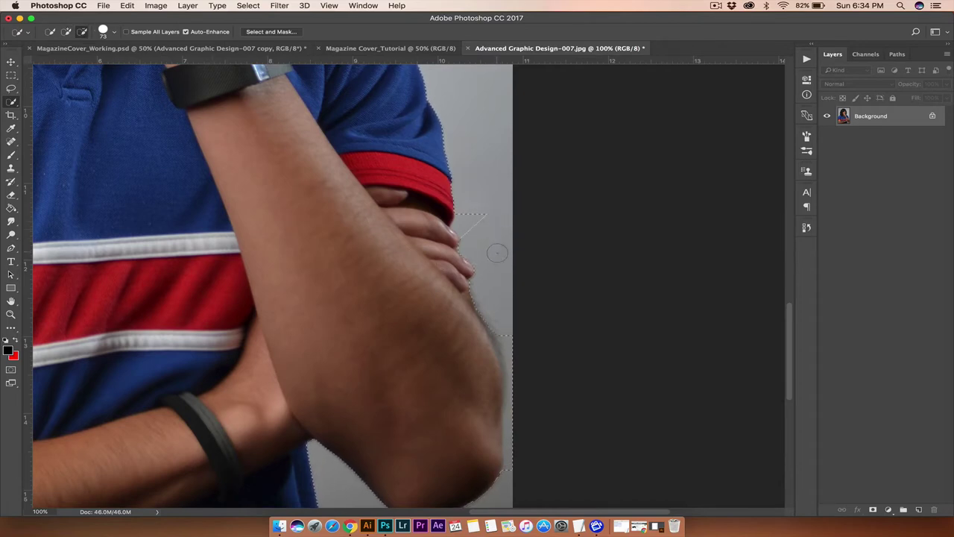
{"action": "left_click", "coordinate": [477, 224]}
{"action": "scroll", "coordinate": [520, 413], "scroll_direction": "down", "scroll_amount": 3}
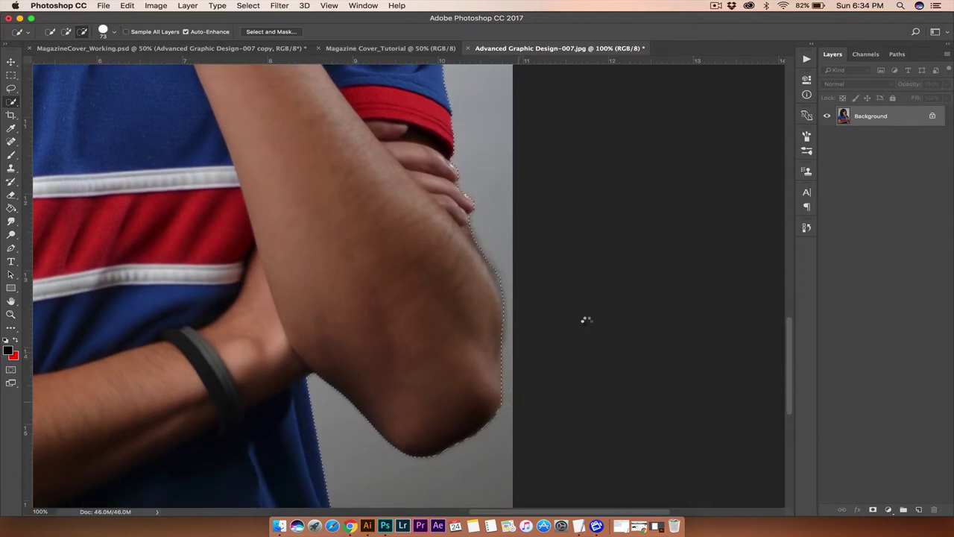
Check the selection outline around the whole subject and open it in Select and Mask
{"action": "key", "text": "super+minus"}
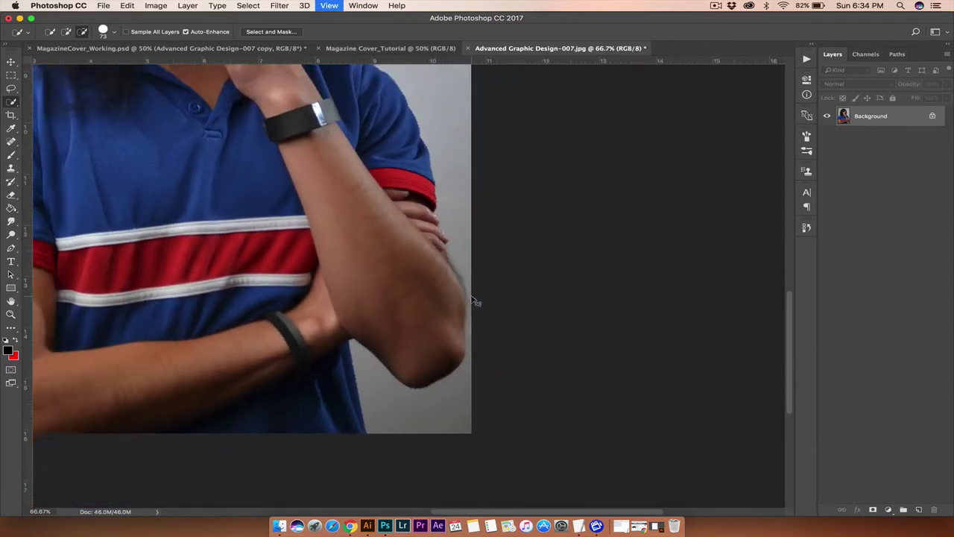
{"action": "scroll", "coordinate": [474, 300], "scroll_direction": "up", "scroll_amount": 2}
{"action": "key", "text": "super+minus"}
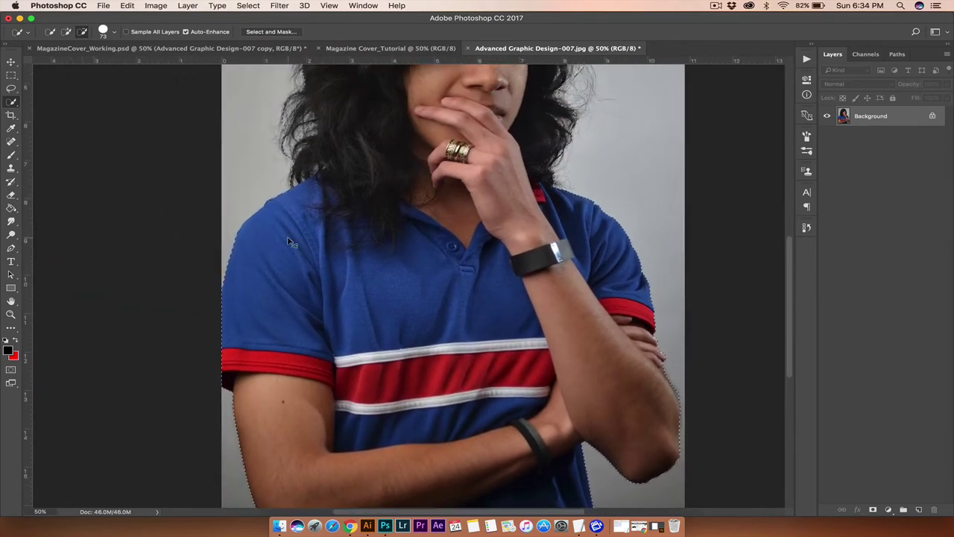
{"action": "key", "text": "super+minus"}
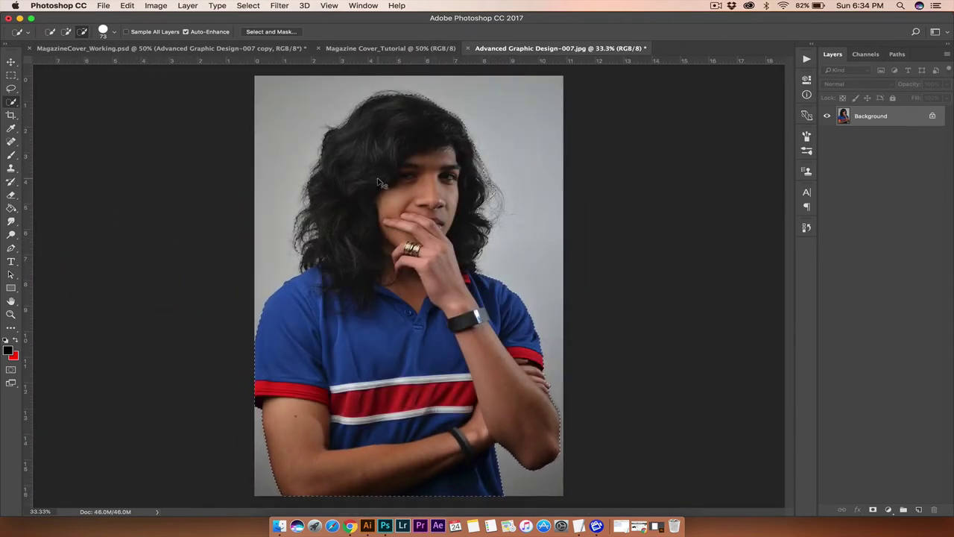
{"action": "key", "text": "super+minus"}
{"action": "key", "text": "super+plus"}
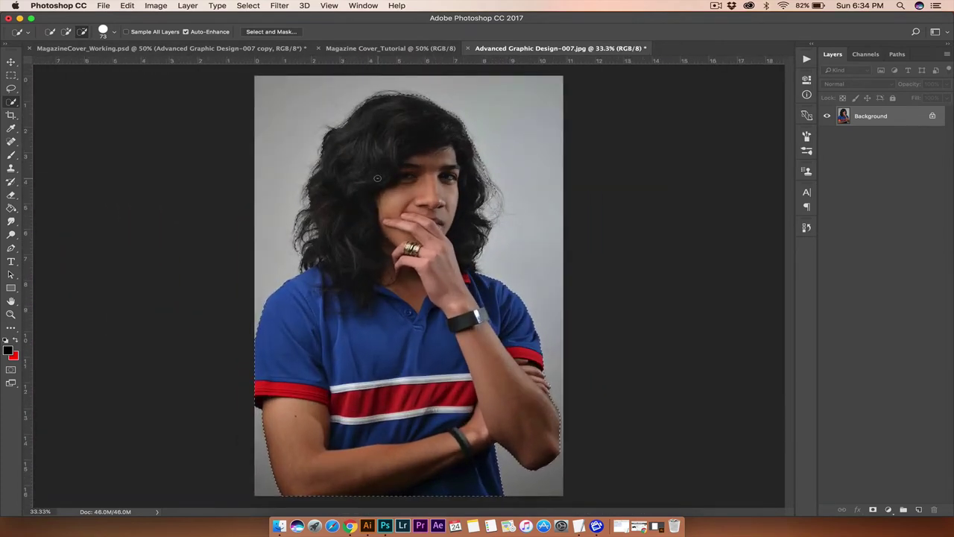
{"action": "key", "text": "super+minus"}
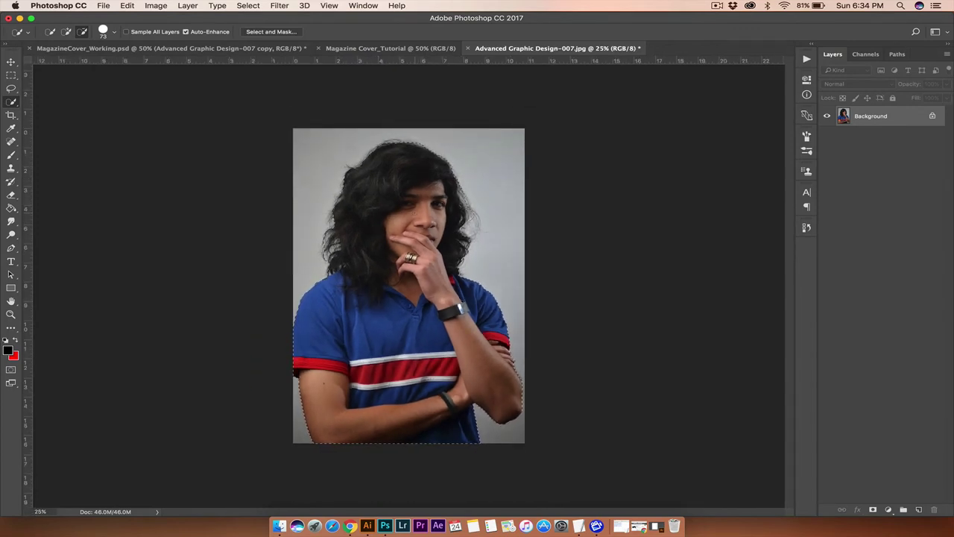
{"action": "left_click", "coordinate": [281, 32]}
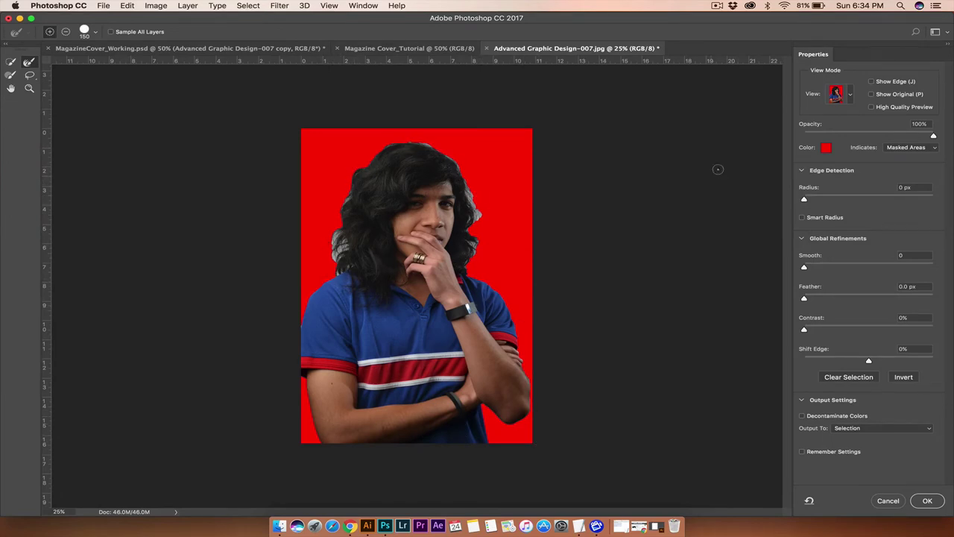
Preview the red Overlay view at 30% opacity and return the opacity to 100%
{"action": "left_click", "coordinate": [848, 103]}
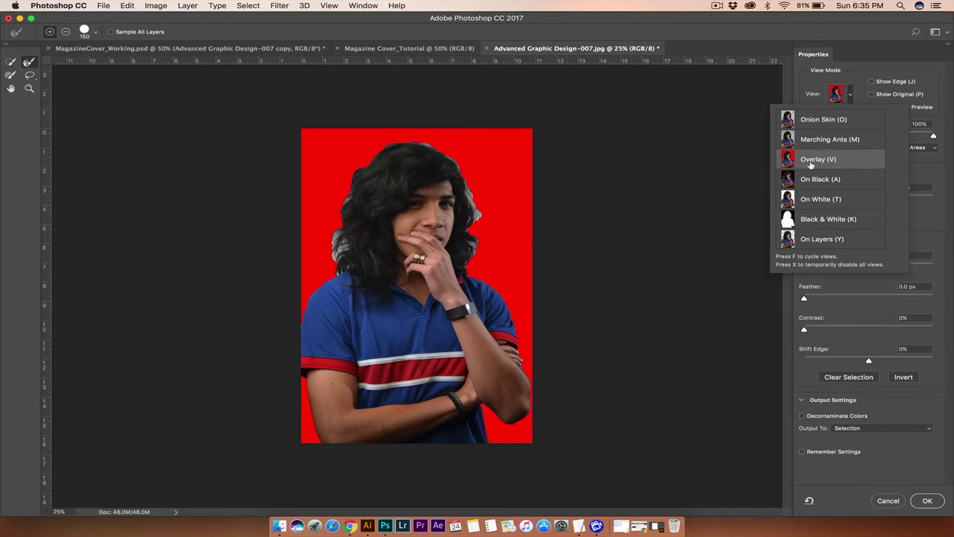
{"action": "left_click", "coordinate": [935, 140]}
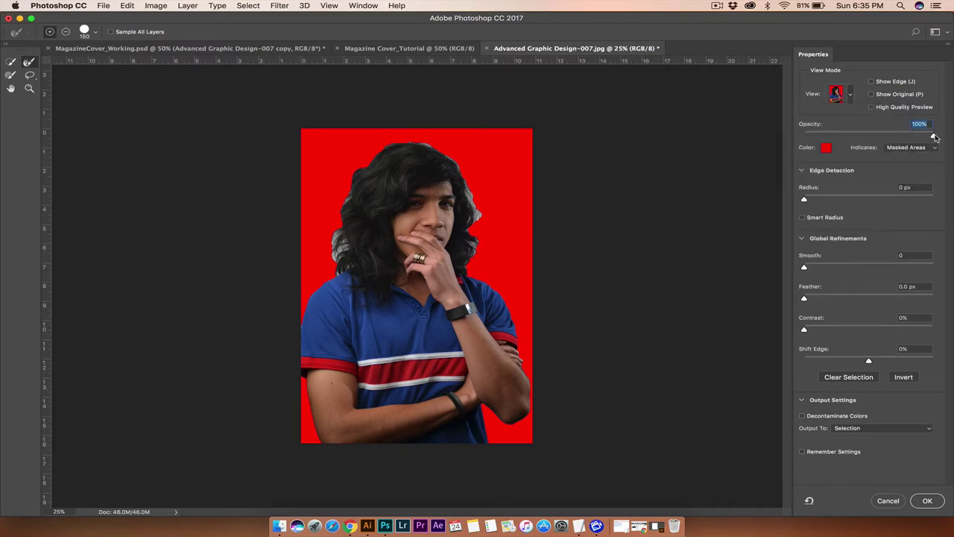
{"action": "left_click_drag", "start_coordinate": [935, 137], "coordinate": [843, 141]}
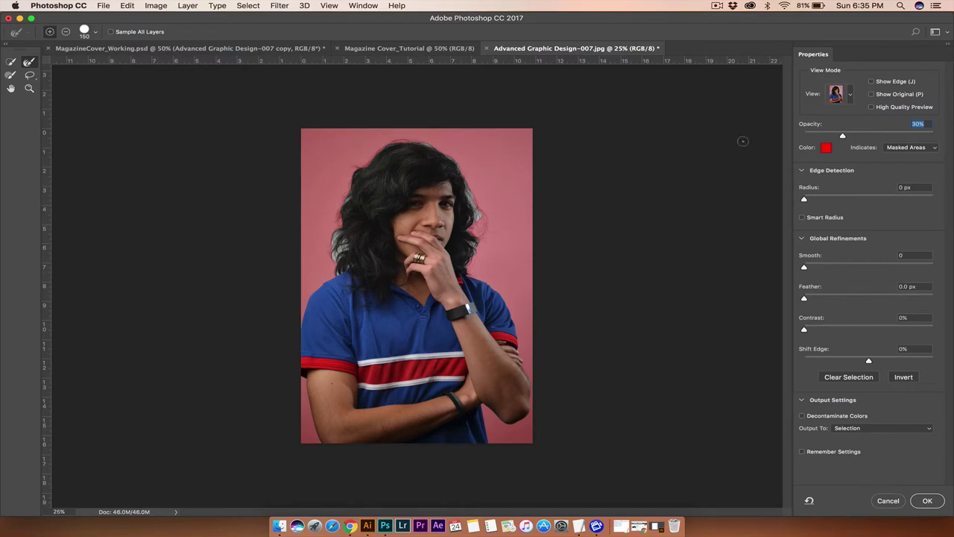
{"action": "left_click_drag", "start_coordinate": [841, 137], "coordinate": [952, 132]}
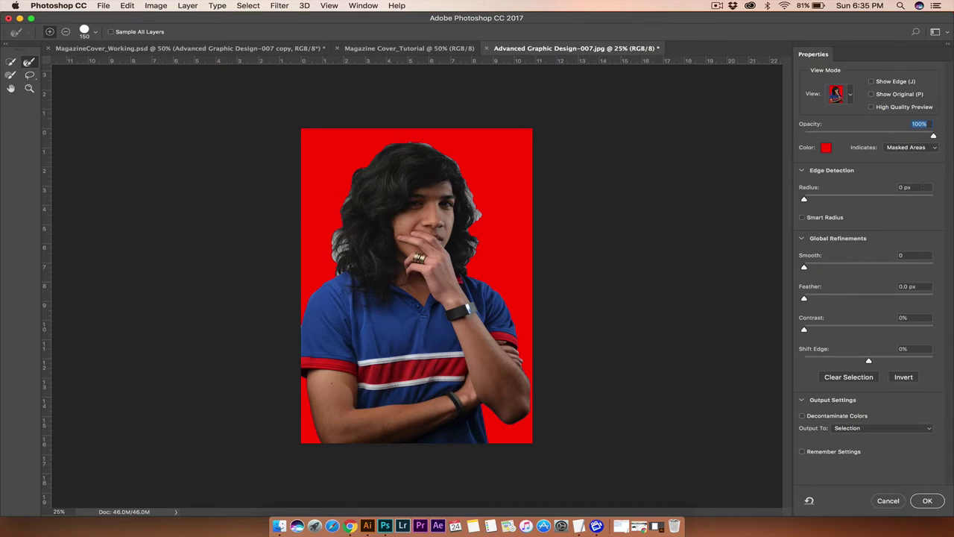
Set the edge detection radius to 2 px and enable Smart Radius
{"action": "left_click", "coordinate": [922, 187]}
{"action": "type", "text": "2"}
{"action": "left_click", "coordinate": [803, 218]}
Refine the hair edges by brushing over the leftover grey background on both sides of the head
{"action": "key", "text": "super+equal"}
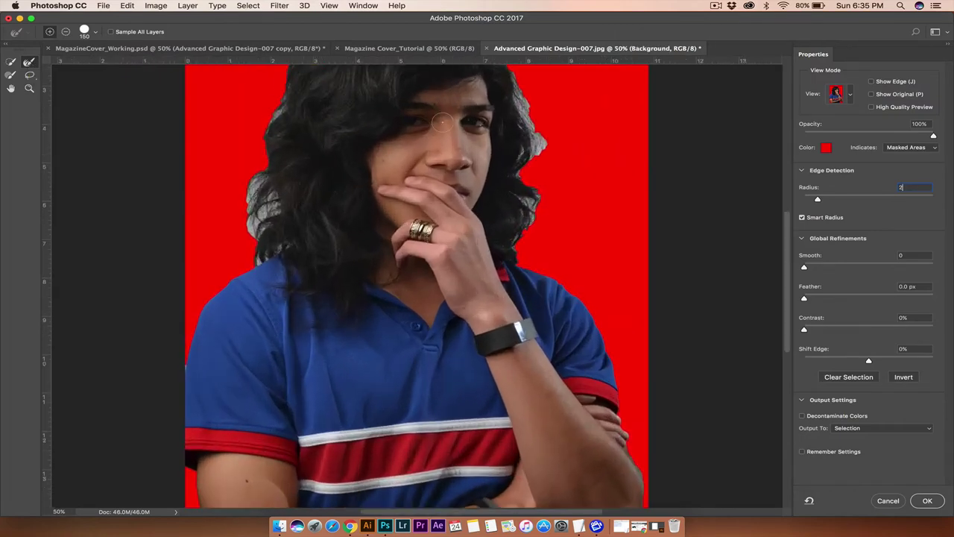
{"action": "scroll", "coordinate": [442, 121], "scroll_direction": "up", "scroll_amount": 3}
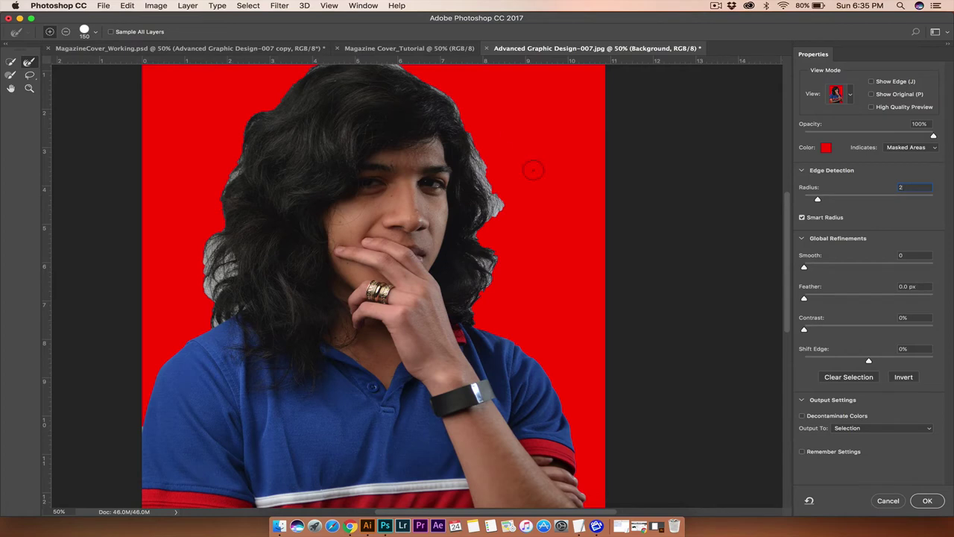
{"action": "mouse_move", "coordinate": [481, 147]}
{"action": "left_mouse_down"}
{"action": "mouse_move", "coordinate": [501, 192]}
{"action": "mouse_move", "coordinate": [499, 215]}
{"action": "mouse_move", "coordinate": [504, 192]}
{"action": "mouse_move", "coordinate": [500, 216]}
{"action": "left_mouse_up"}
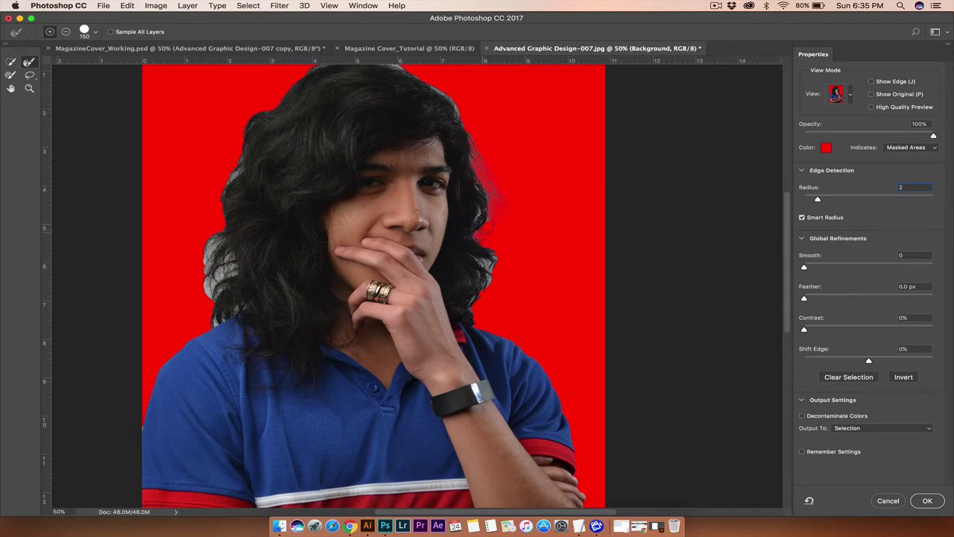
{"action": "mouse_move", "coordinate": [497, 200]}
{"action": "left_mouse_down"}
{"action": "mouse_move", "coordinate": [484, 216]}
{"action": "mouse_move", "coordinate": [483, 176]}
{"action": "left_mouse_up"}
{"action": "scroll", "coordinate": [530, 190], "scroll_direction": "up", "scroll_amount": 3}
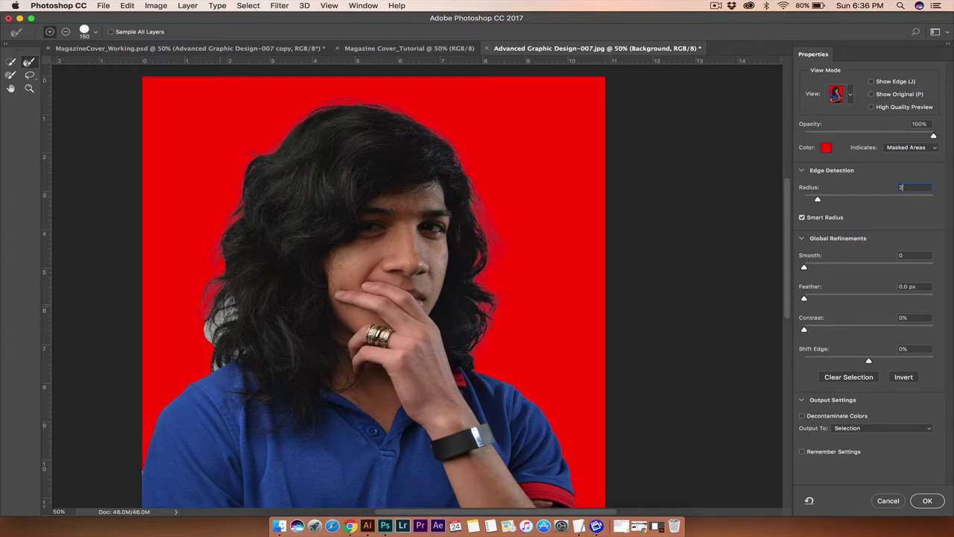
{"action": "mouse_move", "coordinate": [203, 325]}
{"action": "left_mouse_down"}
{"action": "mouse_move", "coordinate": [208, 338]}
{"action": "mouse_move", "coordinate": [228, 304]}
{"action": "left_mouse_up"}
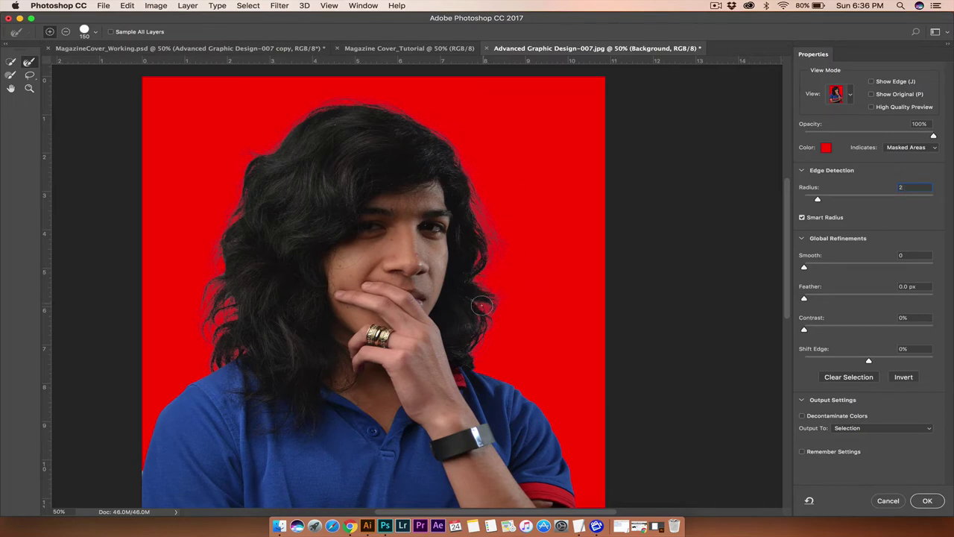
Inspect the refined hair edge at 100% zoom with the view mode set to On Black
{"action": "key", "text": "super+minus"}
{"action": "key", "text": "super+minus"}
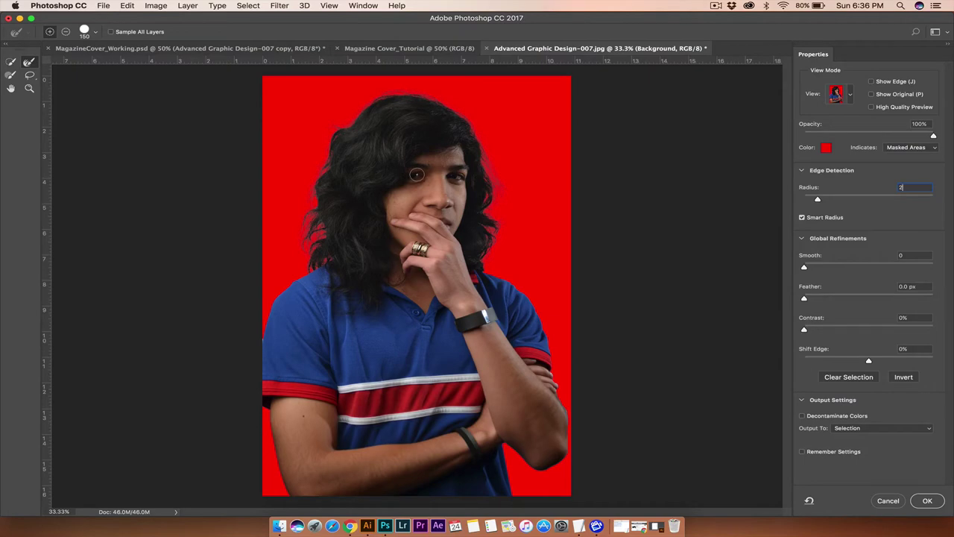
{"action": "key", "text": "super+plus"}
{"action": "key", "text": "super+plus"}
{"action": "key", "text": "super+plus"}
{"action": "key", "text": "super+plus"}
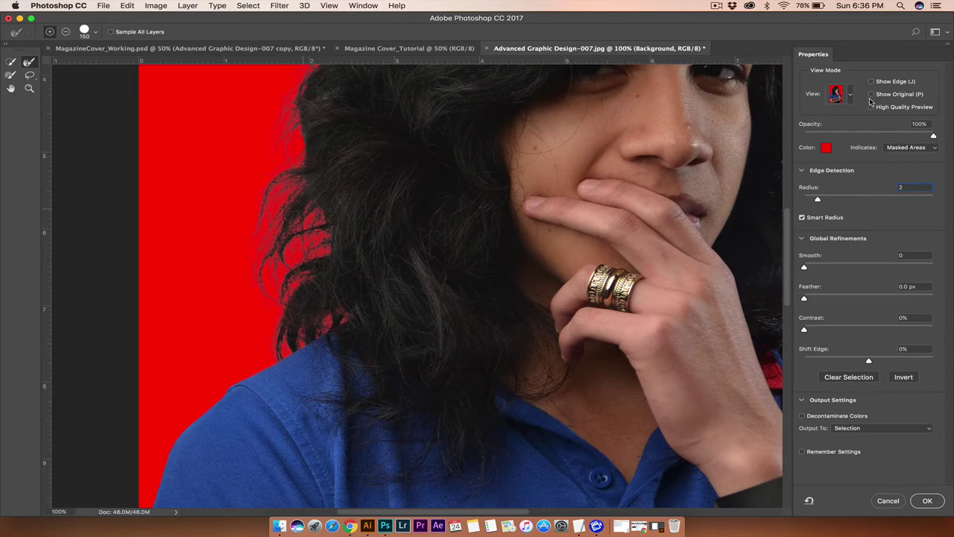
{"action": "left_click", "coordinate": [851, 93]}
{"action": "left_click", "coordinate": [821, 179]}
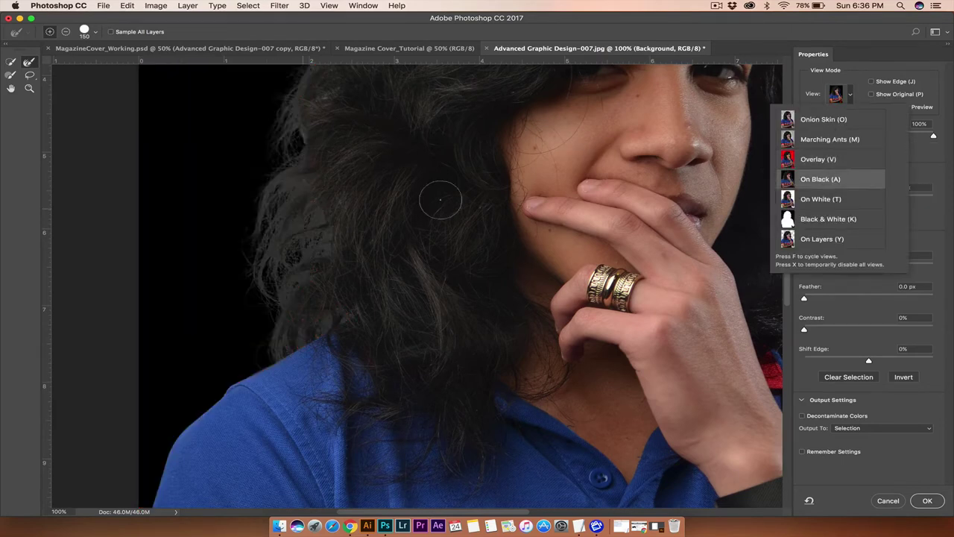
{"action": "left_click", "coordinate": [280, 175]}
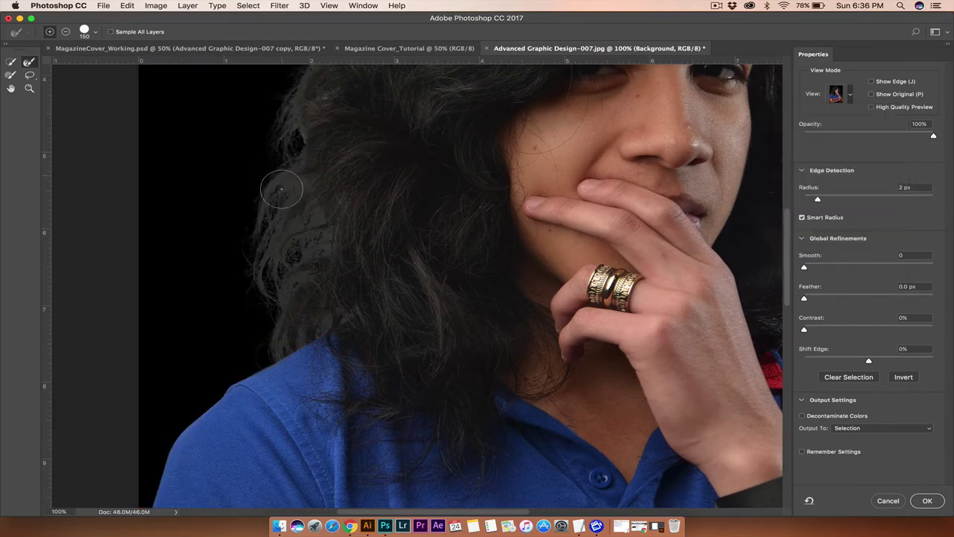
Refine the remaining hair edge beside the head above the blue shoulder and check the hair on both sides
{"action": "left_click_drag", "start_coordinate": [274, 198], "coordinate": [257, 233]}
{"action": "scroll", "coordinate": [606, 201], "scroll_direction": "up", "scroll_amount": 10}
{"action": "scroll", "coordinate": [605, 202], "scroll_direction": "right", "scroll_amount": 6}
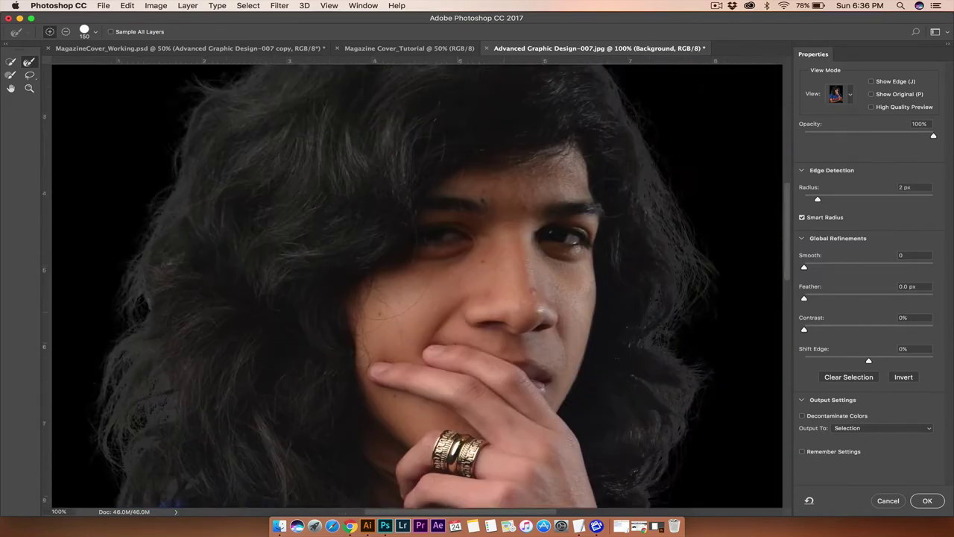
{"action": "scroll", "coordinate": [611, 197], "scroll_direction": "down", "scroll_amount": 10}
{"action": "scroll", "coordinate": [611, 197], "scroll_direction": "left", "scroll_amount": 5}
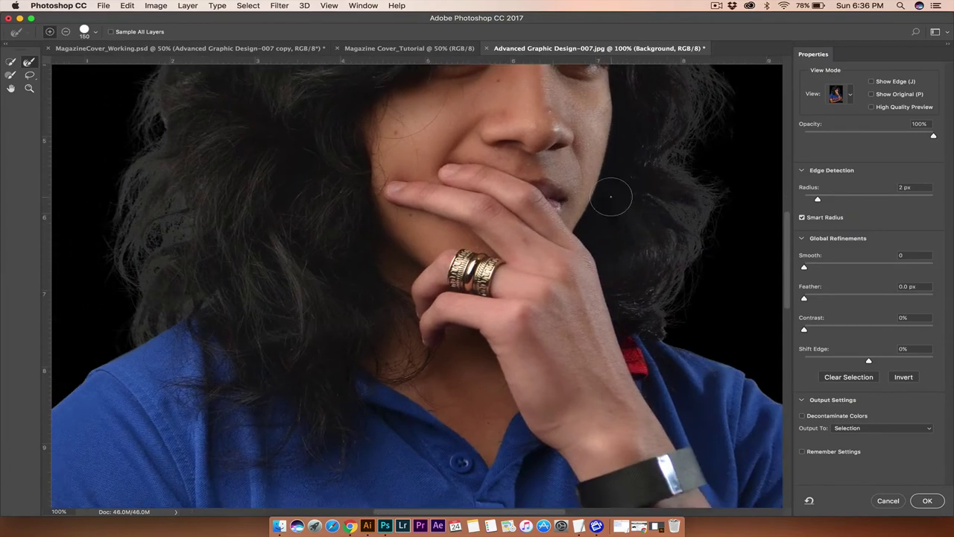
{"action": "scroll", "coordinate": [611, 197], "scroll_direction": "up", "scroll_amount": 6}
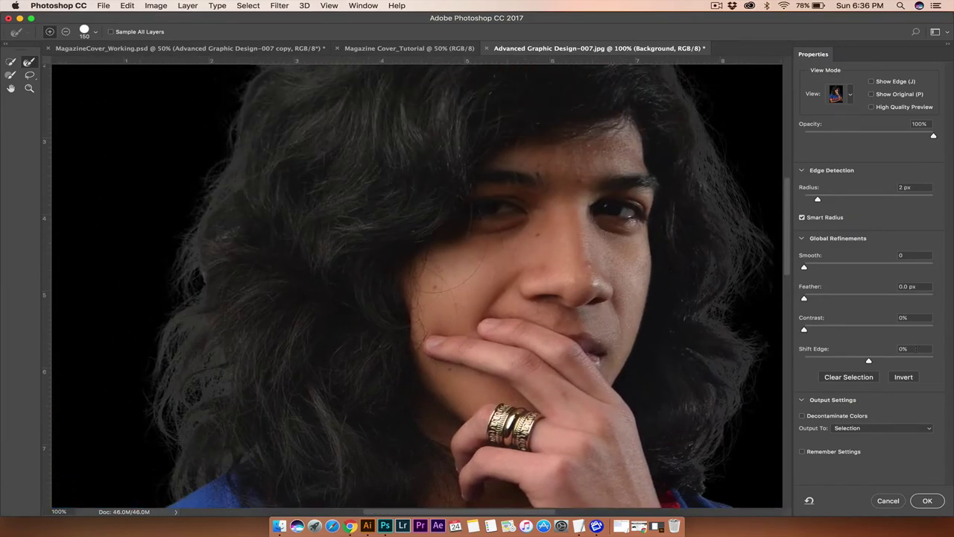
Try contracting the selection edge with Shift Edge values of -10%, -31% and -25%
{"action": "type", "text": "-10"}
{"action": "left_click", "coordinate": [917, 319]}
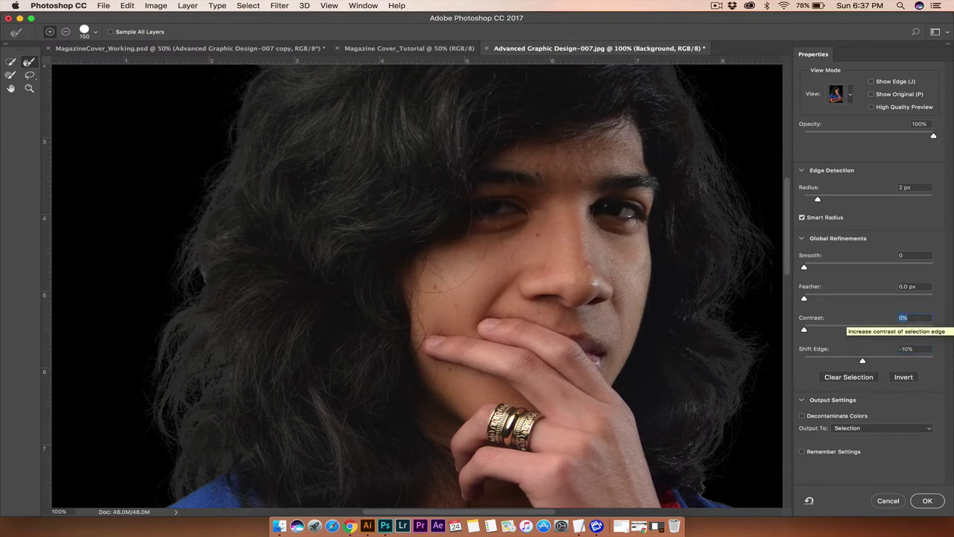
{"action": "left_click", "coordinate": [923, 349]}
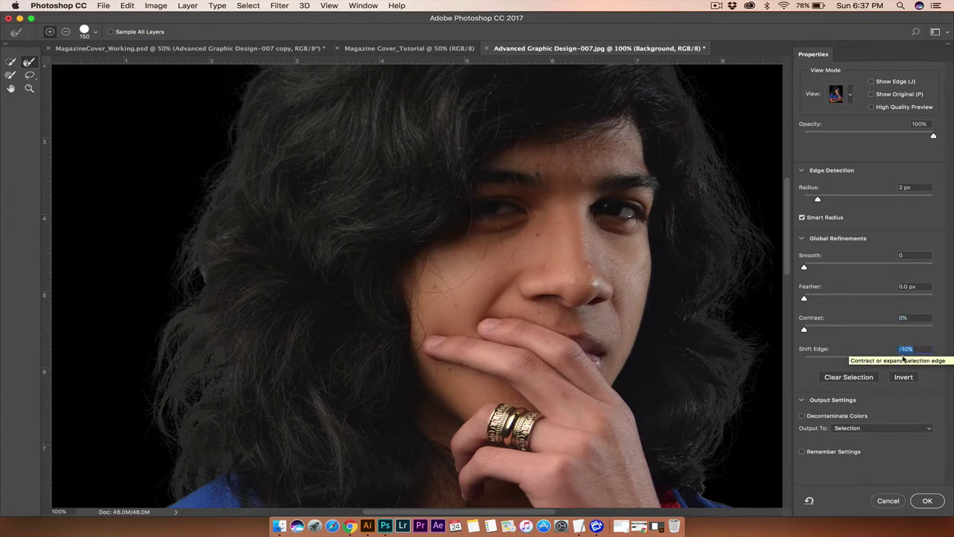
{"action": "left_click_drag", "start_coordinate": [859, 362], "coordinate": [851, 363]}
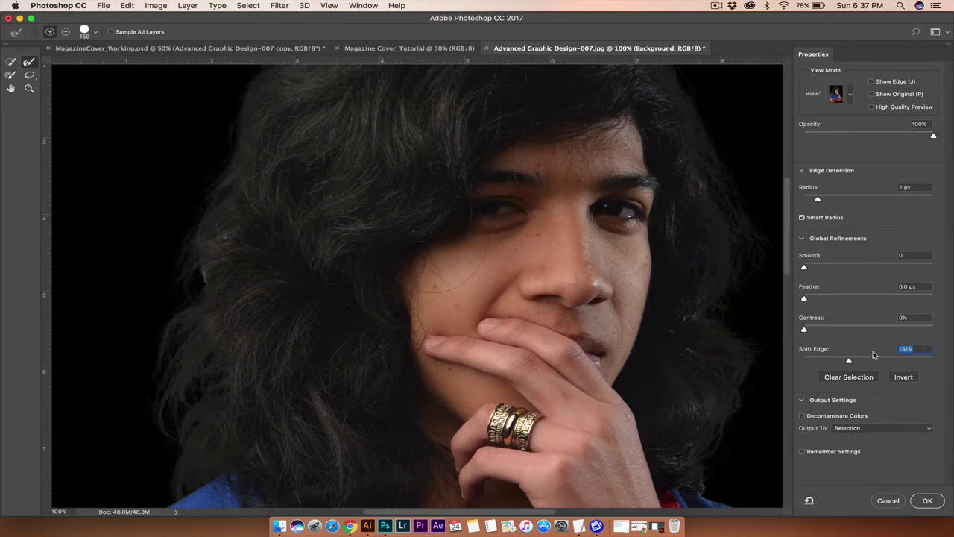
{"action": "key", "text": "BackSpace"}
{"action": "type", "text": "-25"}
Preview the whole head with Shift Edge expanded to +78%, then set Shift Edge to -25%
{"action": "left_click_drag", "start_coordinate": [853, 361], "coordinate": [921, 360]}
{"action": "key", "text": "super+minus"}
{"action": "key", "text": "v"}
{"action": "key", "text": "super+minus"}
{"action": "key", "text": "a"}
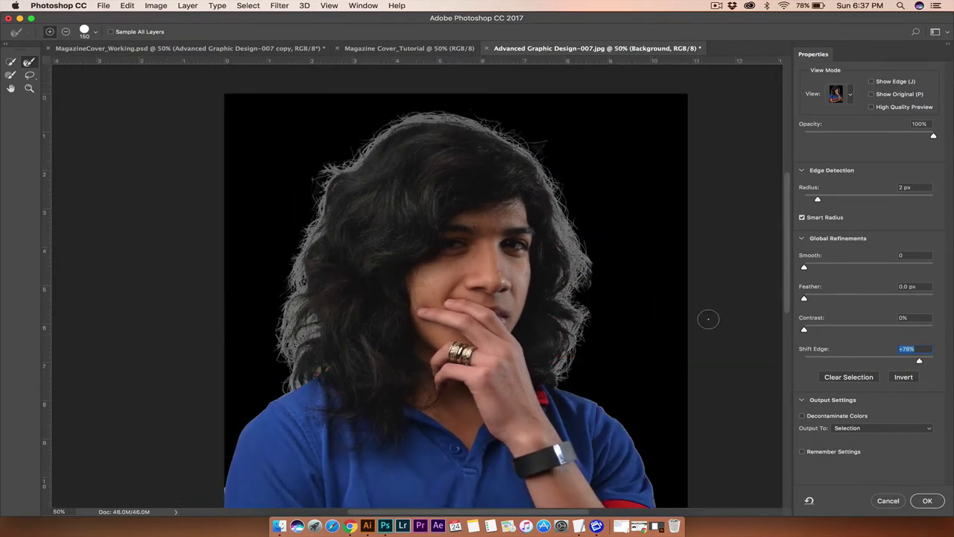
{"action": "type", "text": "-"}
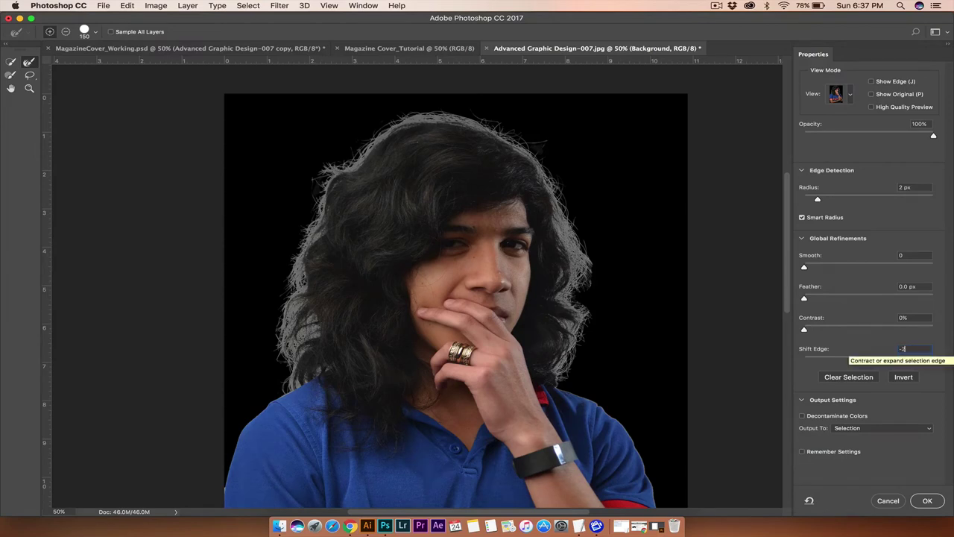
{"action": "type", "text": "25"}
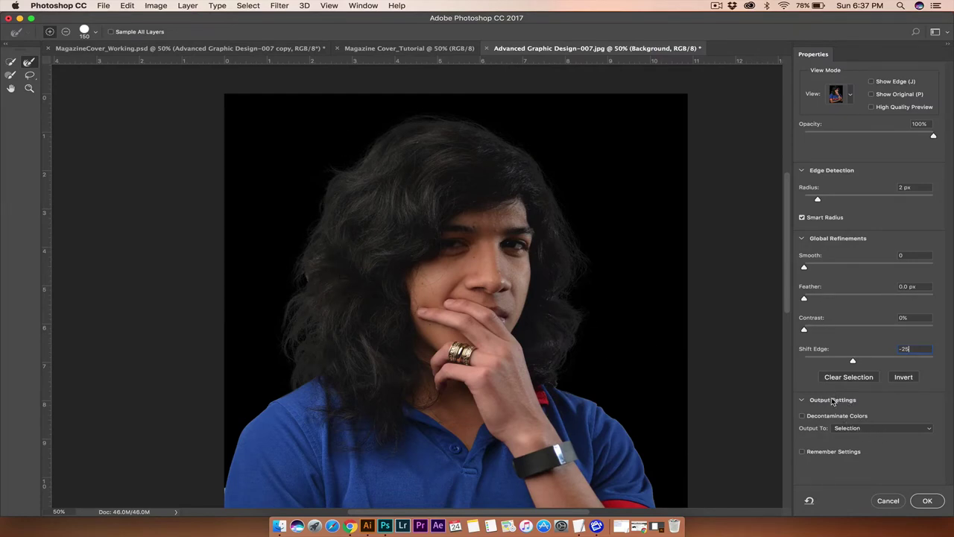
Output the refined selection as a New Layer with Layer Mask and apply it
{"action": "left_click", "coordinate": [856, 430]}
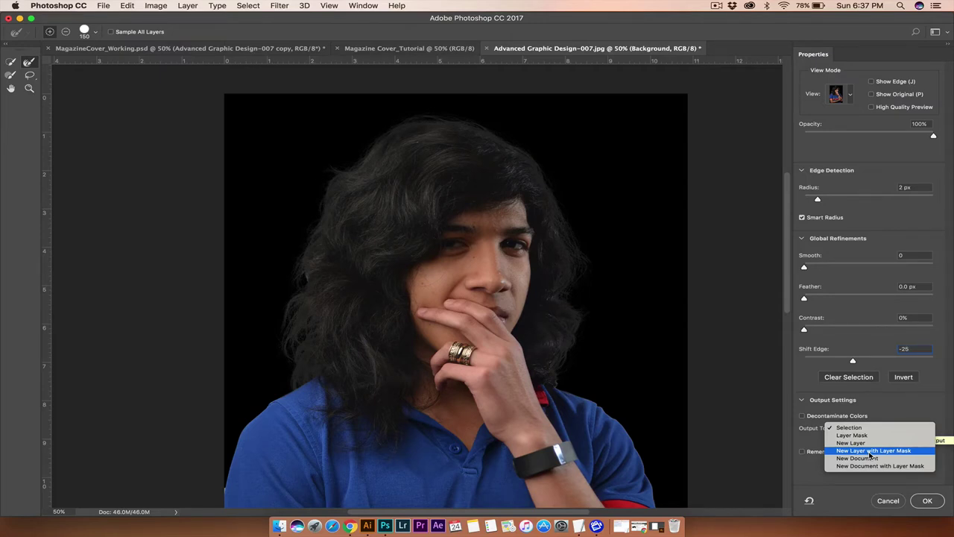
{"action": "left_click", "coordinate": [870, 451]}
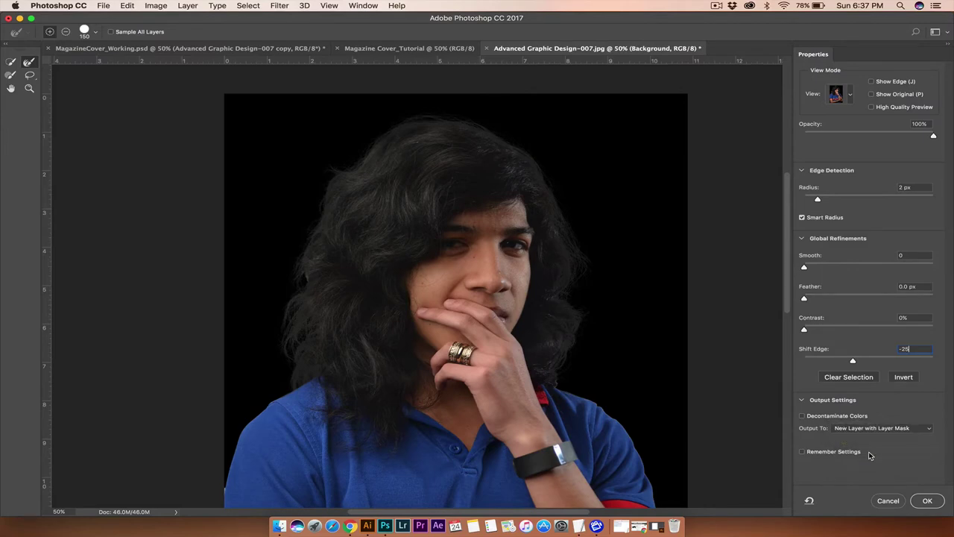
{"action": "left_click", "coordinate": [924, 501]}
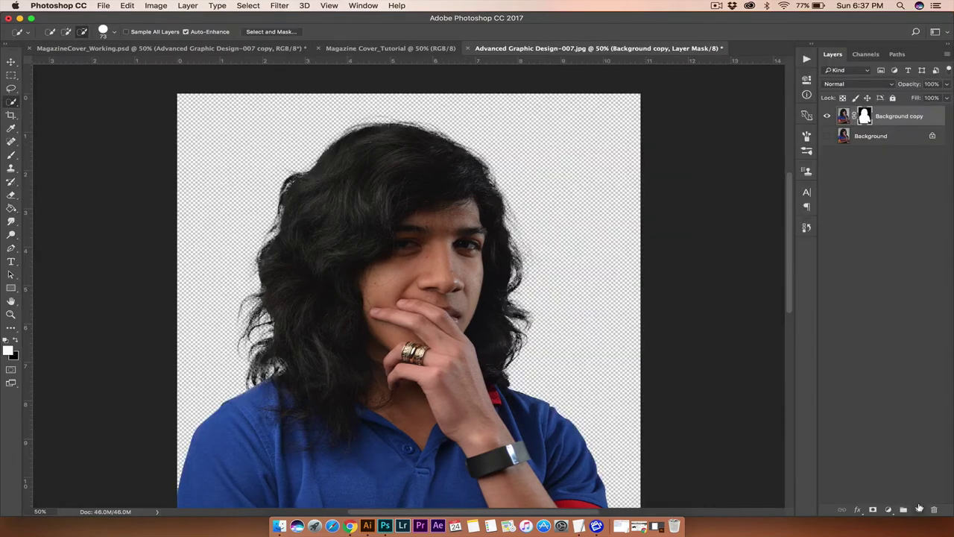
Check the full cutout by toggling the visibility of the masked Background copy layer
{"action": "key", "text": "super+minus"}
{"action": "key", "text": "super+minus"}
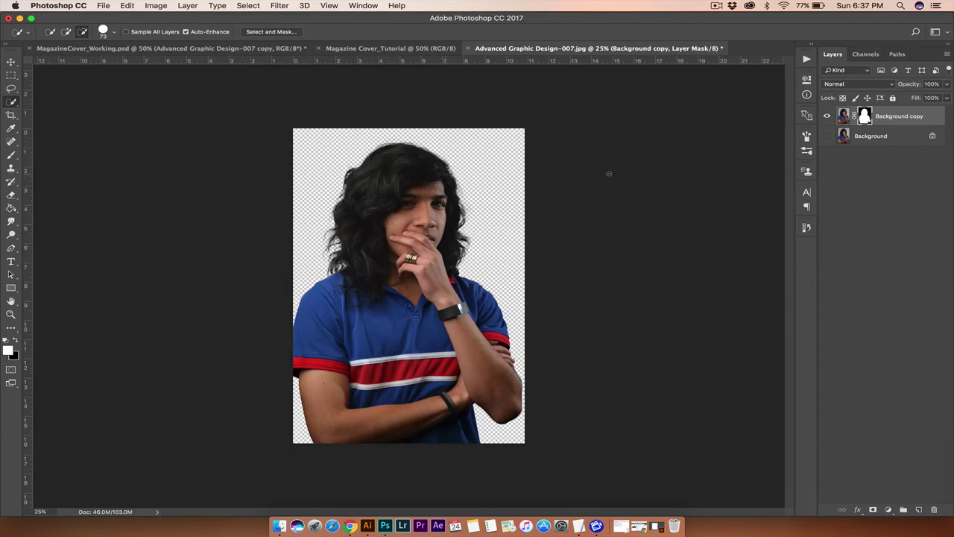
{"action": "left_click", "coordinate": [827, 117]}
{"action": "left_click", "coordinate": [828, 117]}
{"action": "left_click", "coordinate": [828, 118]}
{"action": "left_click", "coordinate": [828, 118]}
{"action": "left_click", "coordinate": [828, 118]}
{"action": "left_click", "coordinate": [829, 118]}
{"action": "left_click", "coordinate": [829, 118]}
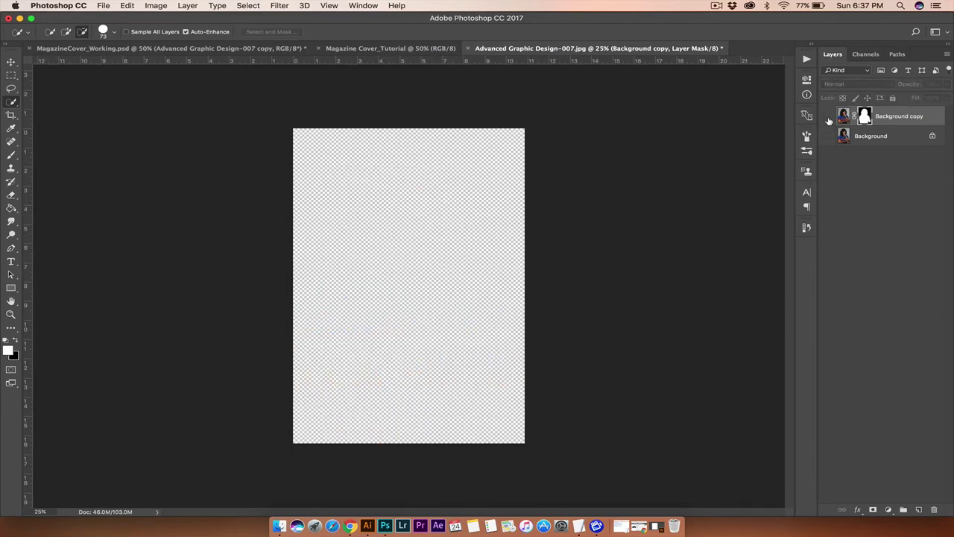
{"action": "left_click", "coordinate": [828, 117]}
Move the masked Background copy layer into the Magazine Cover_Tutorial document with the Move tool
{"action": "left_click", "coordinate": [11, 62]}
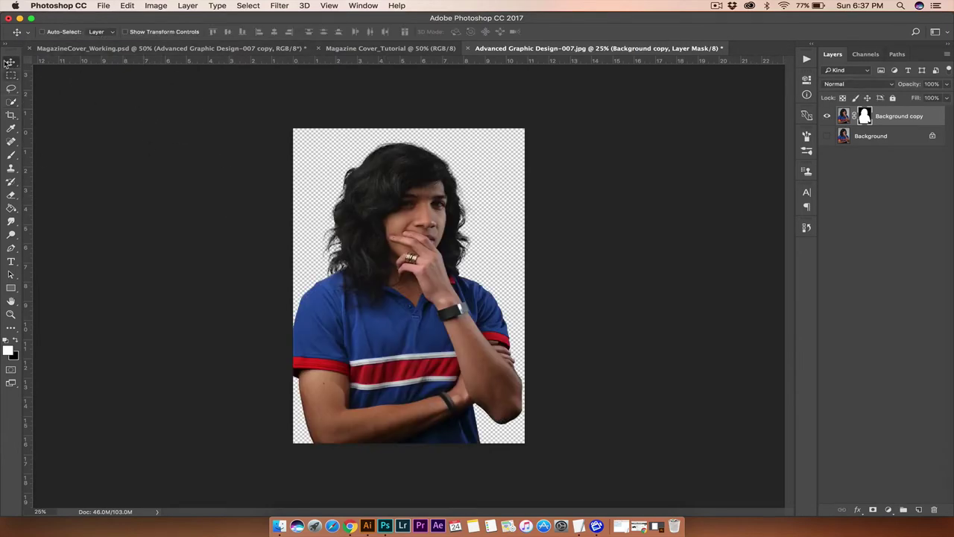
{"action": "left_click", "coordinate": [895, 118]}
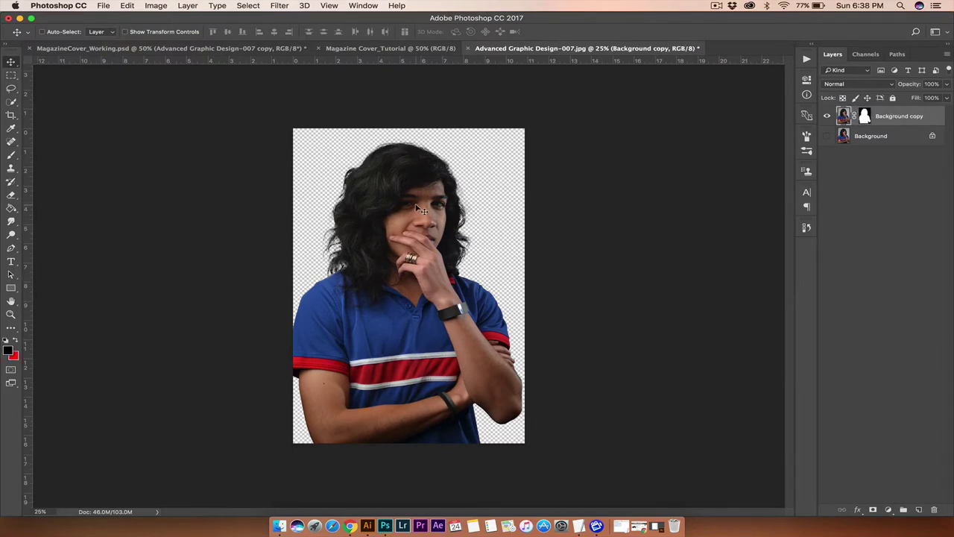
{"action": "left_click_drag", "start_coordinate": [418, 209], "coordinate": [420, 50]}
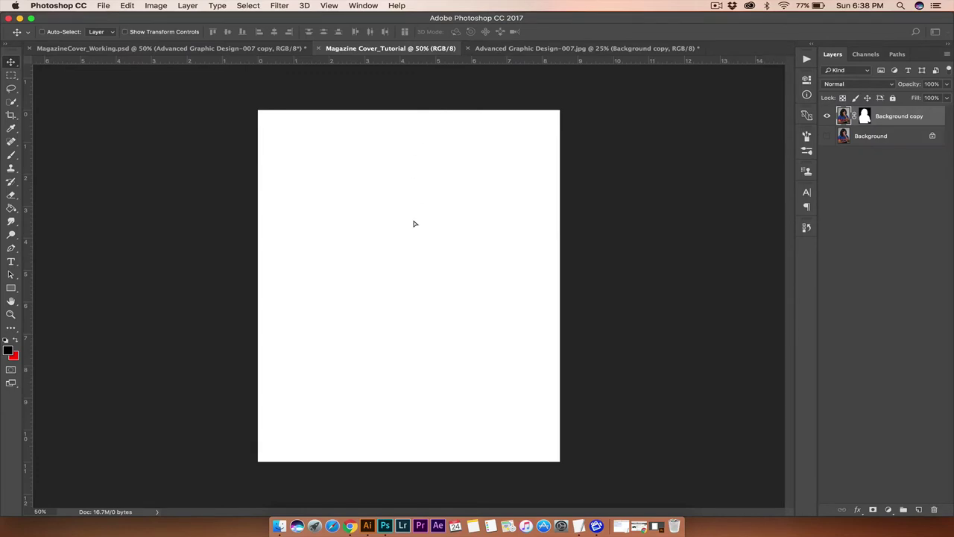
{"action": "left_click_drag", "start_coordinate": [398, 262], "coordinate": [425, 226]}
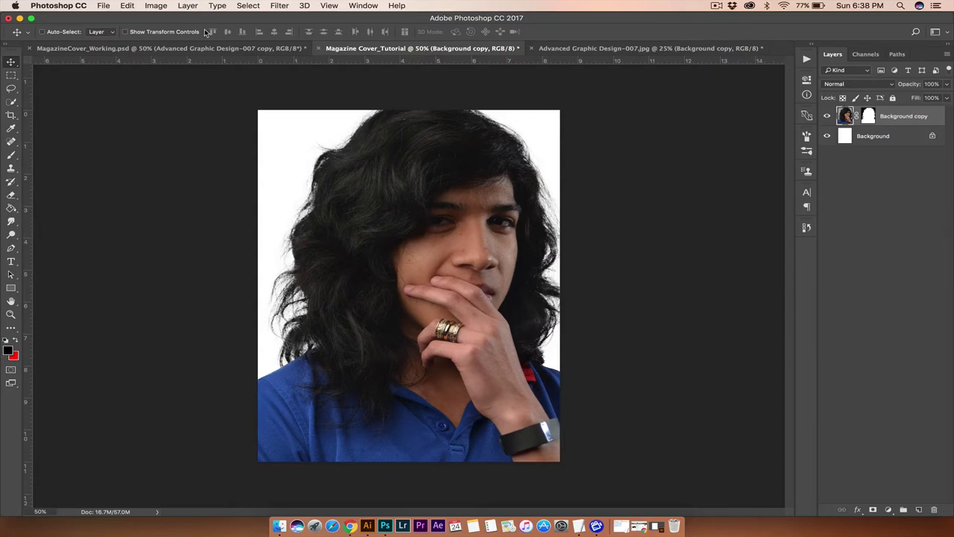
{"action": "key", "text": "ctrl+t"}
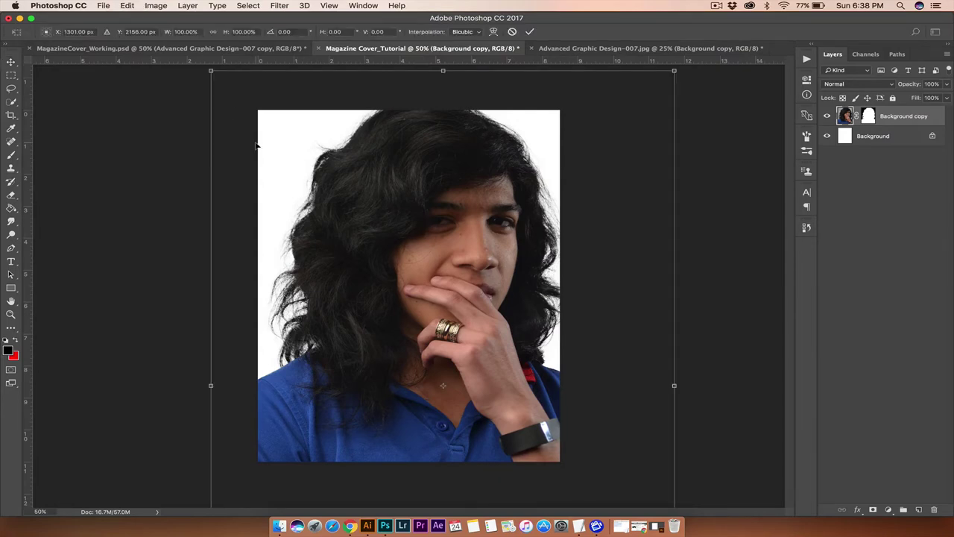
{"action": "key", "text": "Escape"}
{"action": "left_click", "coordinate": [128, 6]}
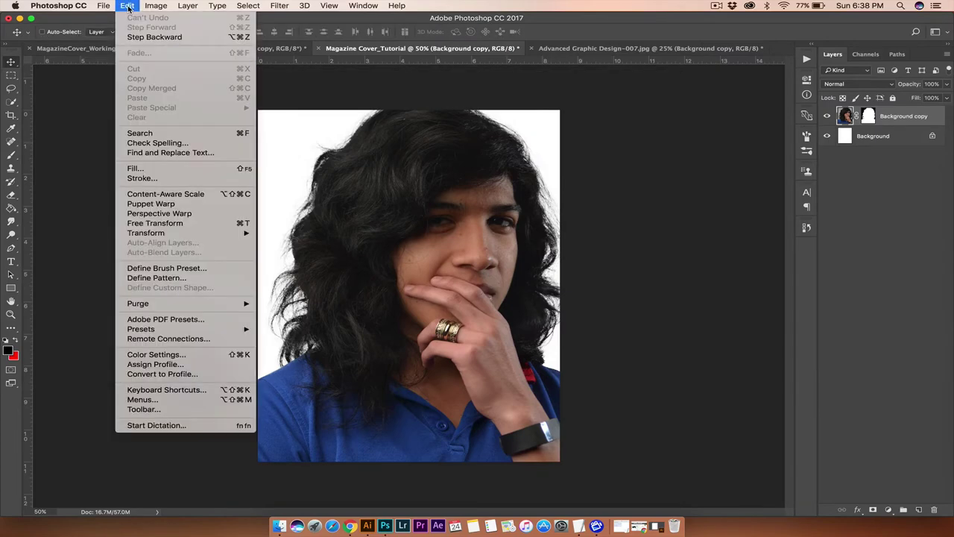
{"action": "mouse_move", "coordinate": [177, 235]}
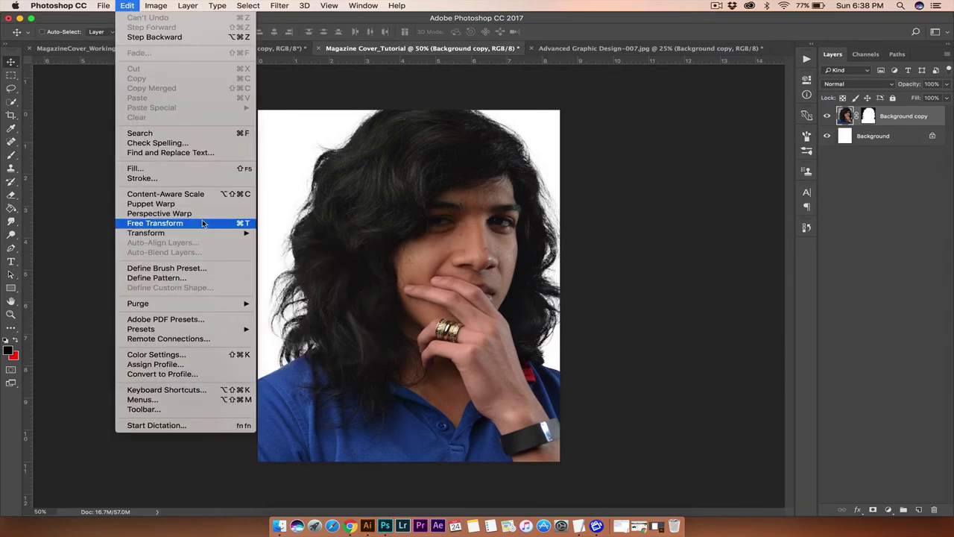
{"action": "left_click", "coordinate": [201, 223]}
{"action": "left_click_drag", "start_coordinate": [396, 188], "coordinate": [388, 231]}
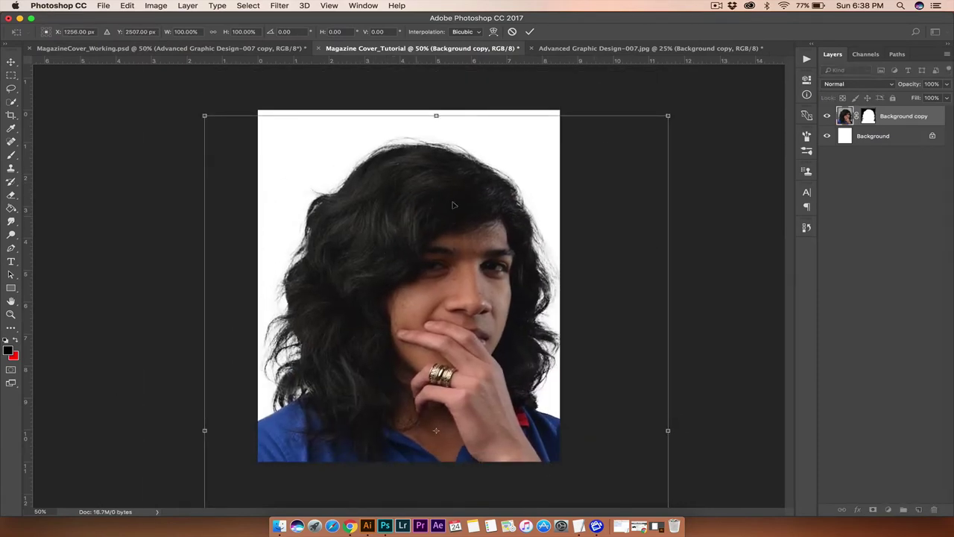
{"action": "left_click_drag", "start_coordinate": [670, 117], "coordinate": [422, 284]}
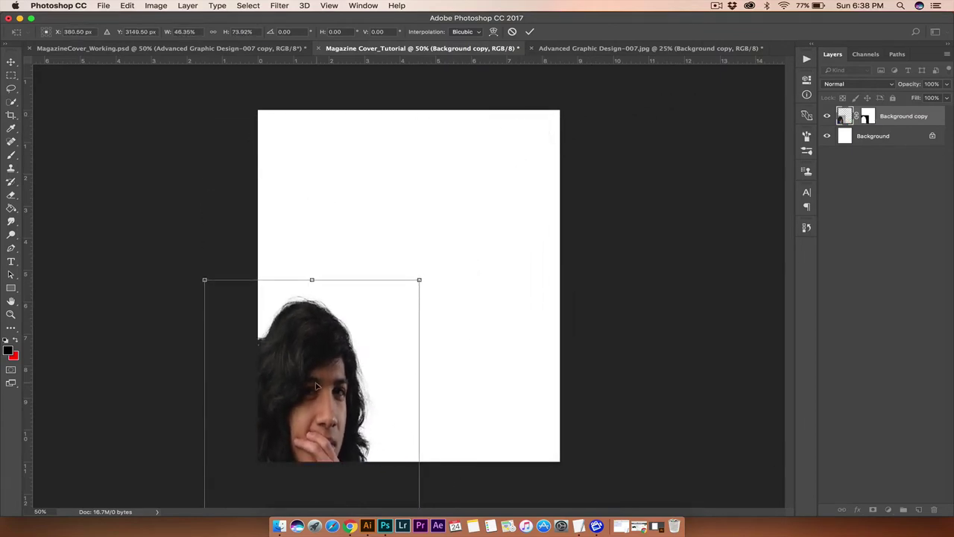
{"action": "left_click_drag", "start_coordinate": [302, 417], "coordinate": [366, 220]}
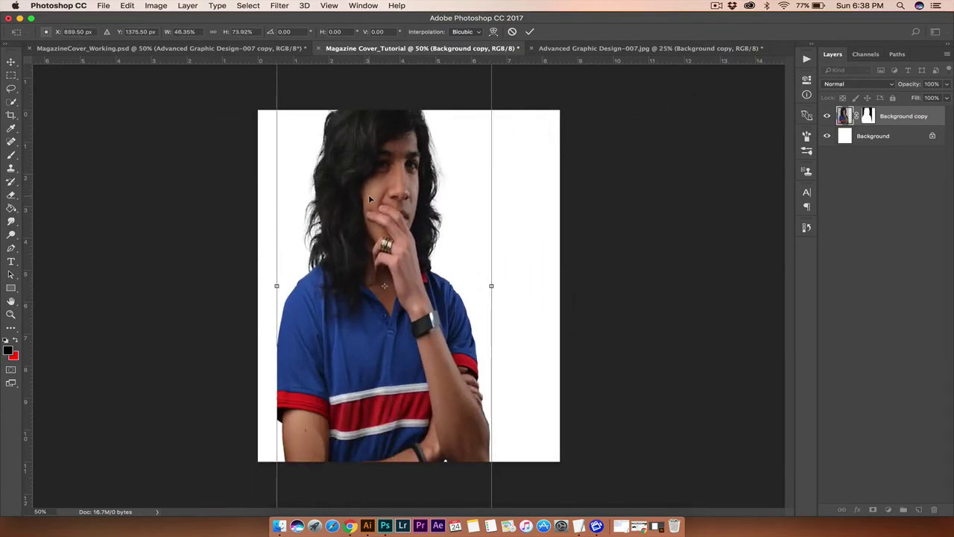
{"action": "left_click", "coordinate": [512, 31]}
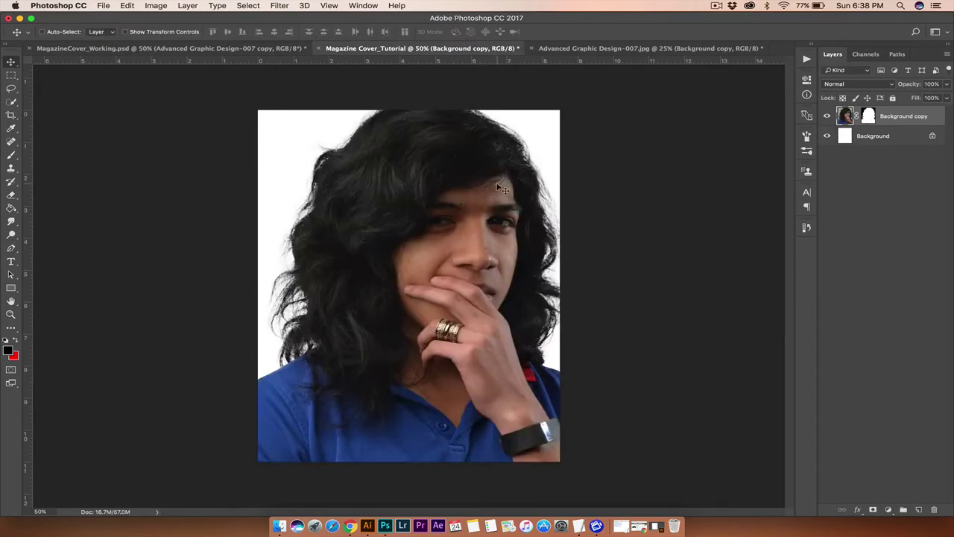
Scale the portrait proportionally to about 62% with Free Transform and position it with the hair just below the page's upper edge
{"action": "key", "text": "super+t"}
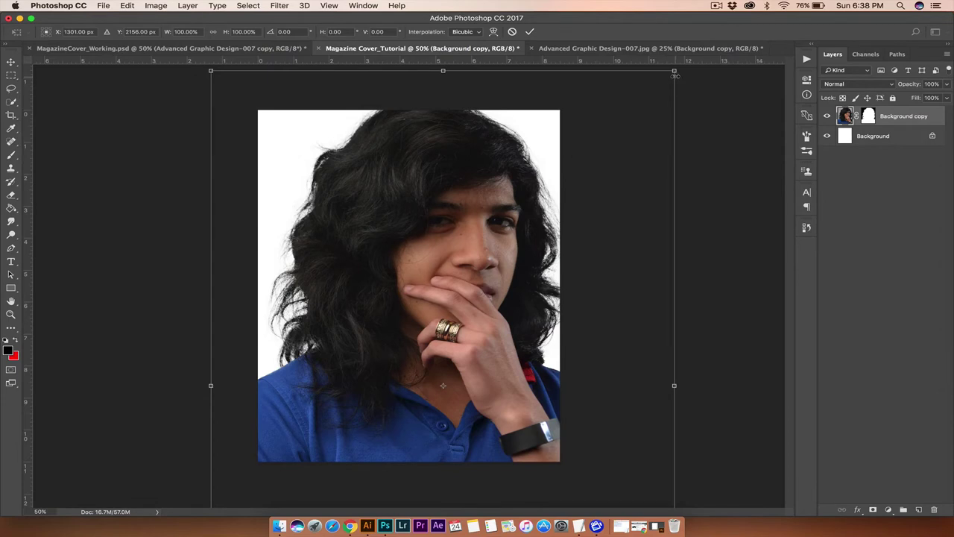
{"action": "left_click_drag", "start_coordinate": [674, 72], "coordinate": [435, 288]}
{"action": "left_click_drag", "start_coordinate": [359, 401], "coordinate": [412, 190]}
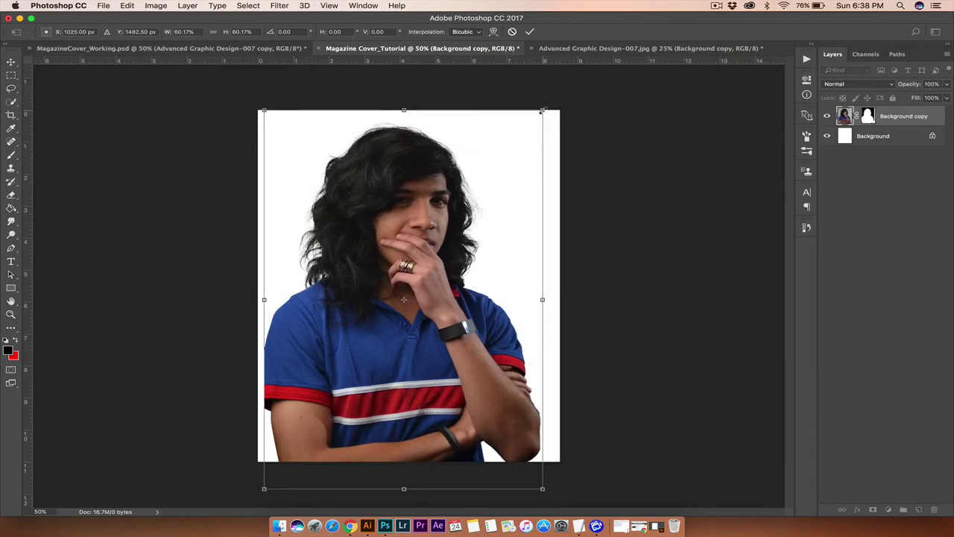
{"action": "mouse_move", "coordinate": [543, 110]}
{"action": "left_mouse_down"}
{"action": "mouse_move", "coordinate": [560, 95]}
{"action": "mouse_move", "coordinate": [551, 100]}
{"action": "left_mouse_up"}
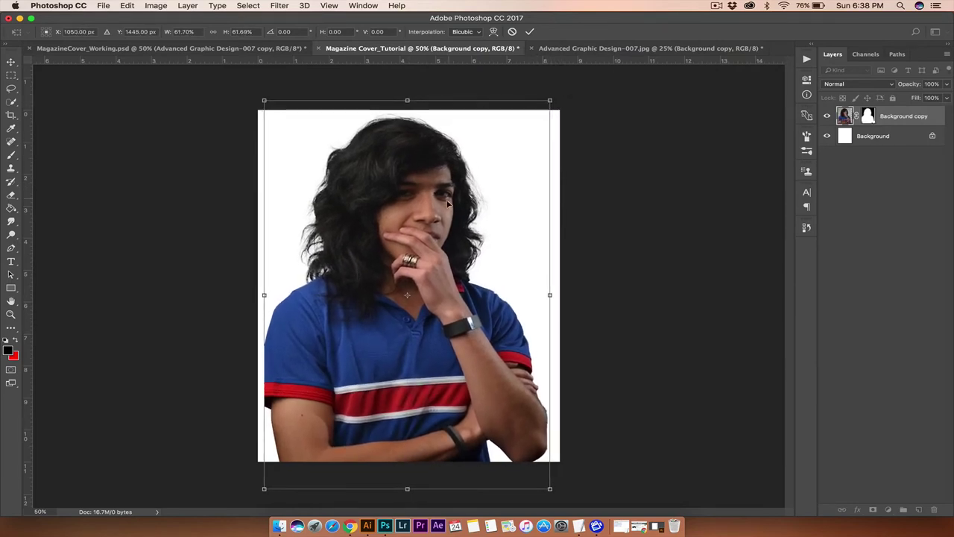
{"action": "left_click_drag", "start_coordinate": [440, 217], "coordinate": [416, 214]}
{"action": "key", "text": "Return"}
Flip the portrait horizontally and move it right so the shoulder runs off the page's right edge
{"action": "left_click", "coordinate": [127, 5]}
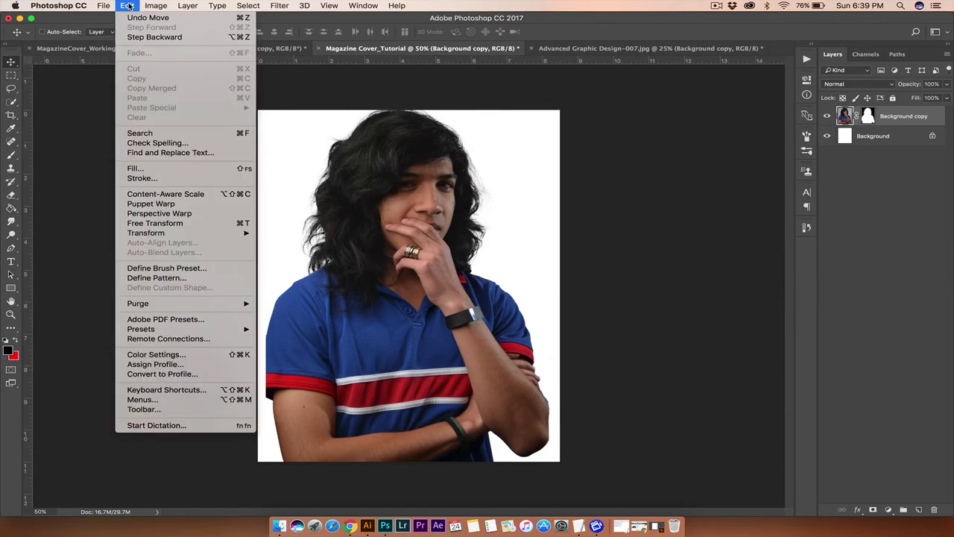
{"action": "key", "text": "Escape"}
{"action": "left_click", "coordinate": [108, 5]}
{"action": "mouse_move", "coordinate": [125, 5]}
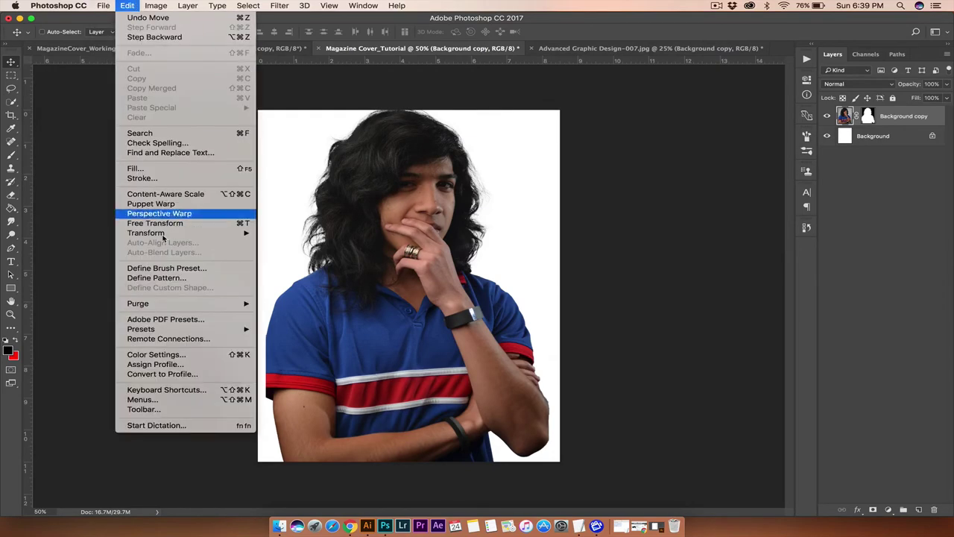
{"action": "mouse_move", "coordinate": [179, 235]}
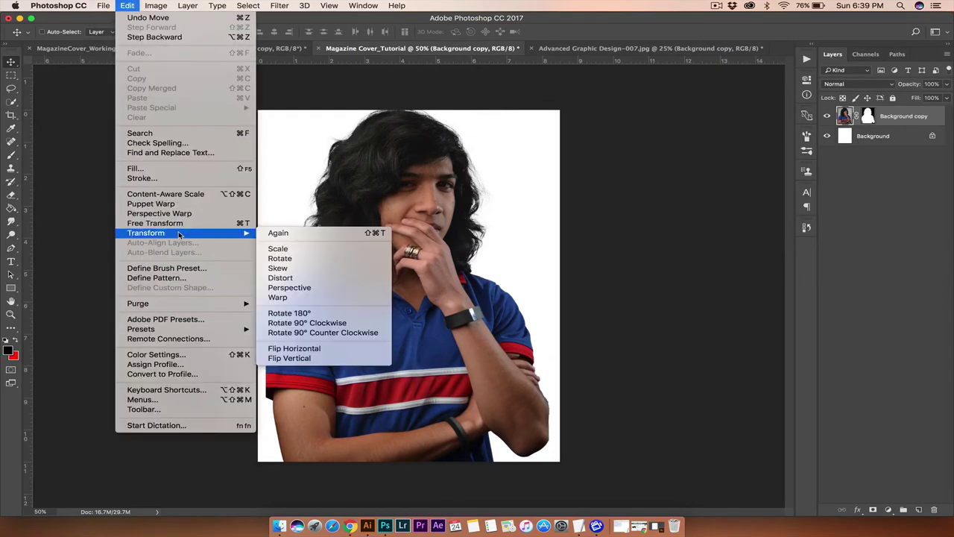
{"action": "left_click", "coordinate": [320, 349]}
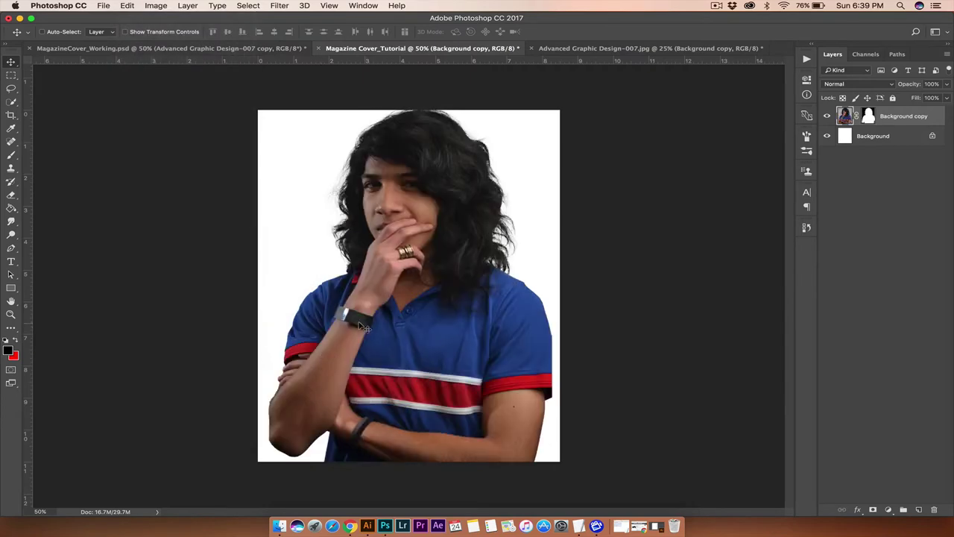
{"action": "left_click_drag", "start_coordinate": [381, 337], "coordinate": [426, 337]}
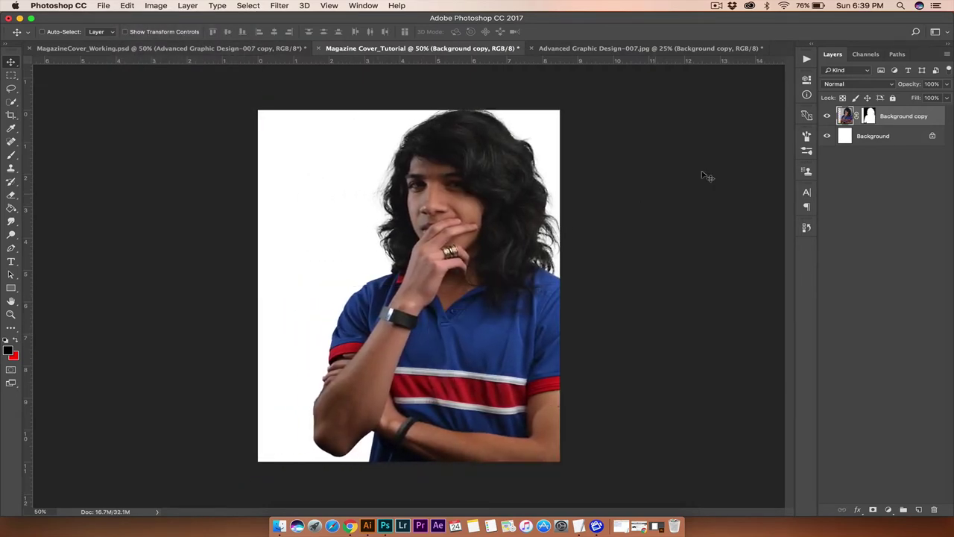
Hide the Background copy portrait layer and activate the Gradient tool for the Background layer
{"action": "left_click", "coordinate": [827, 117]}
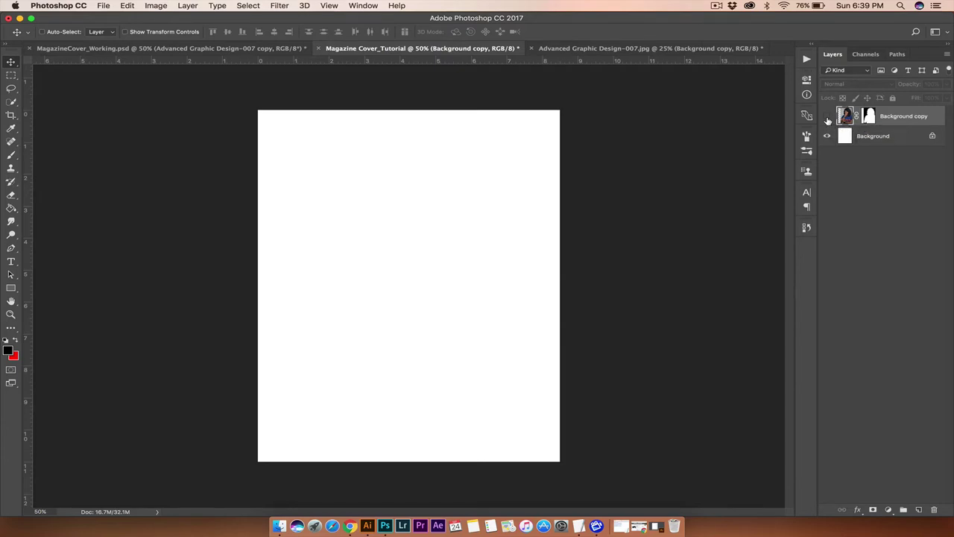
{"action": "left_click", "coordinate": [863, 139]}
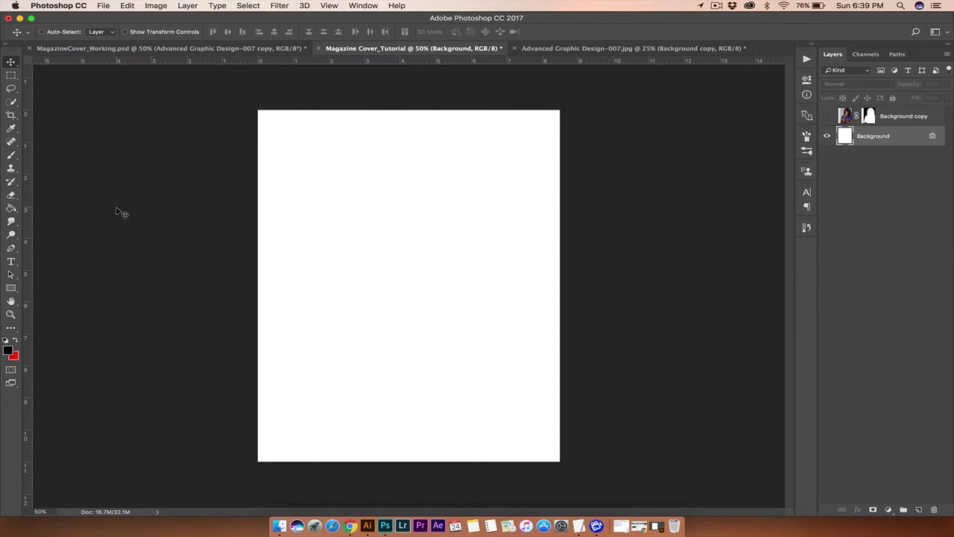
{"action": "left_click", "coordinate": [12, 208]}
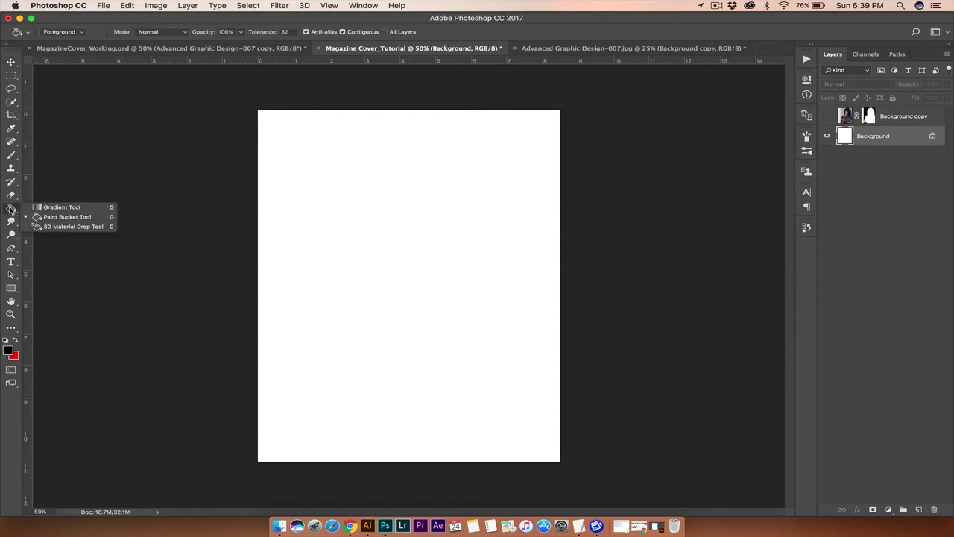
{"action": "left_click", "coordinate": [11, 209]}
{"action": "left_click", "coordinate": [11, 209]}
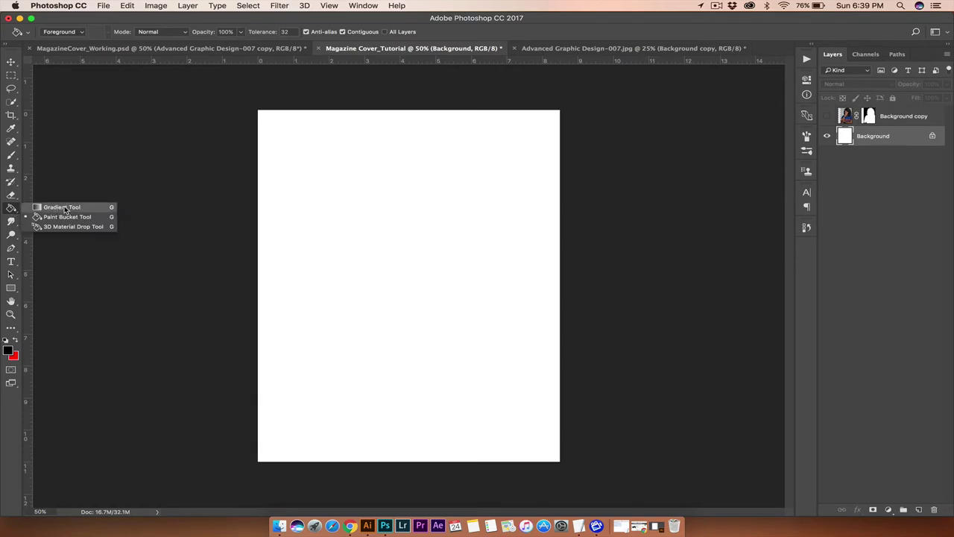
{"action": "left_click", "coordinate": [11, 209]}
{"action": "left_click", "coordinate": [12, 209]}
{"action": "left_click", "coordinate": [65, 208]}
{"action": "left_click", "coordinate": [19, 212]}
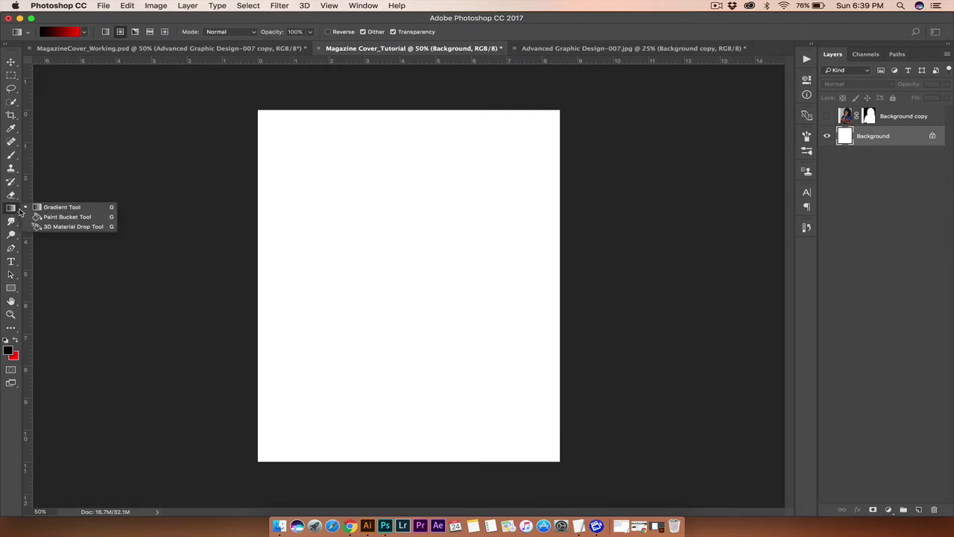
{"action": "left_click", "coordinate": [66, 217]}
{"action": "left_click", "coordinate": [13, 208]}
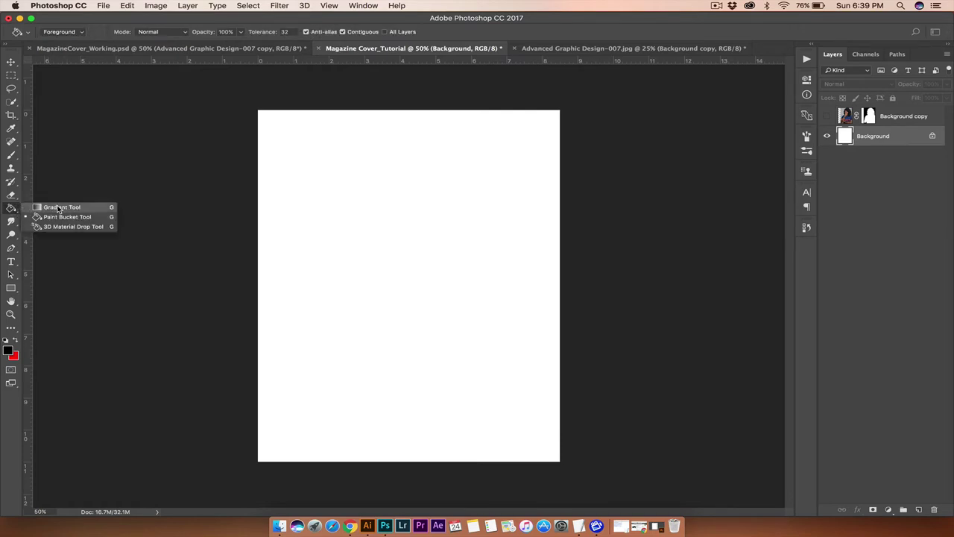
{"action": "left_click", "coordinate": [58, 208]}
{"action": "left_click", "coordinate": [13, 209]}
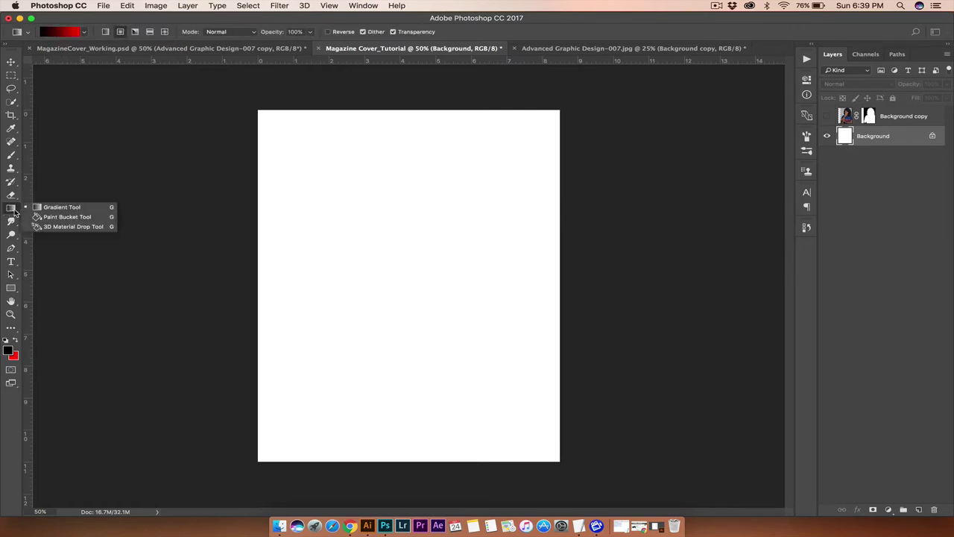
{"action": "left_click", "coordinate": [69, 207]}
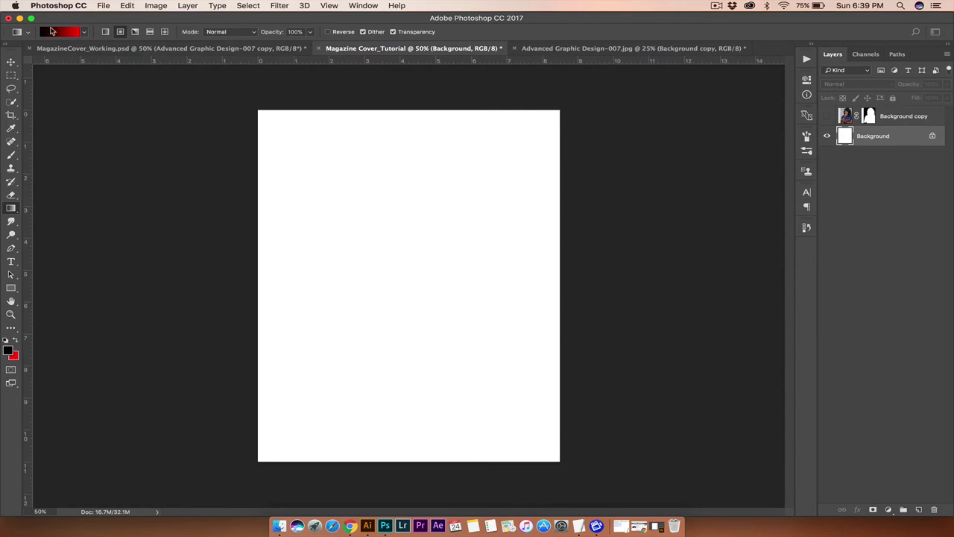
Set the foreground color to a bright green (#56bd0a) for the gradient
{"action": "left_click", "coordinate": [85, 33]}
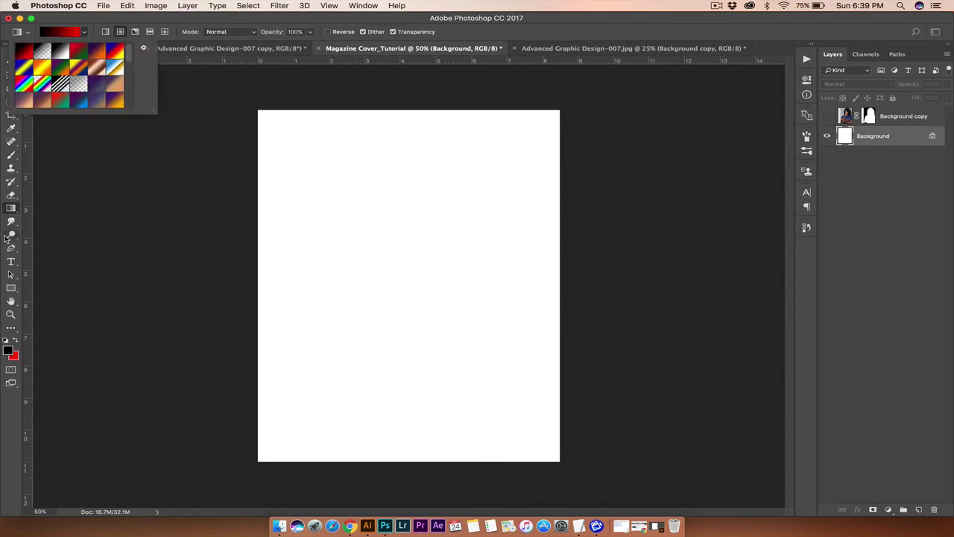
{"action": "left_click", "coordinate": [12, 355]}
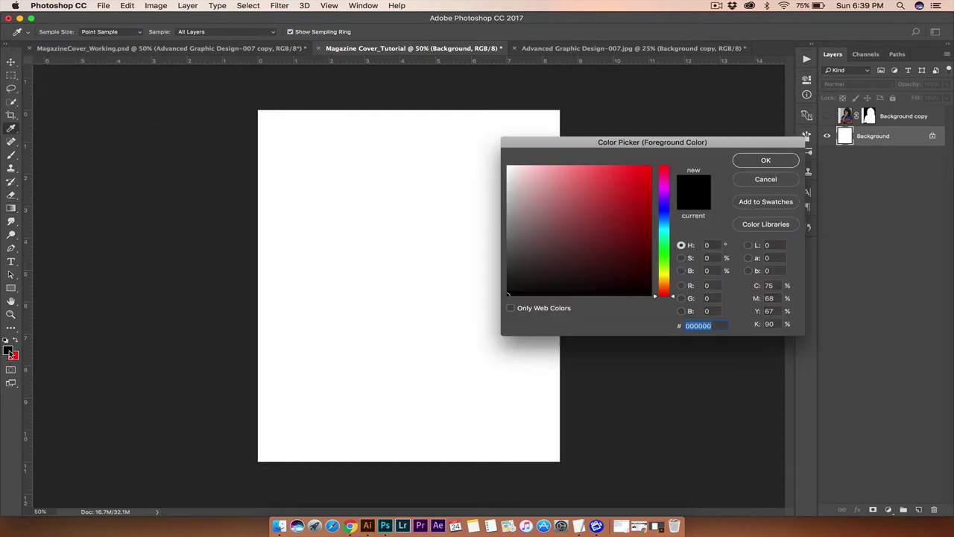
{"action": "left_click", "coordinate": [665, 264]}
{"action": "left_click", "coordinate": [644, 203]}
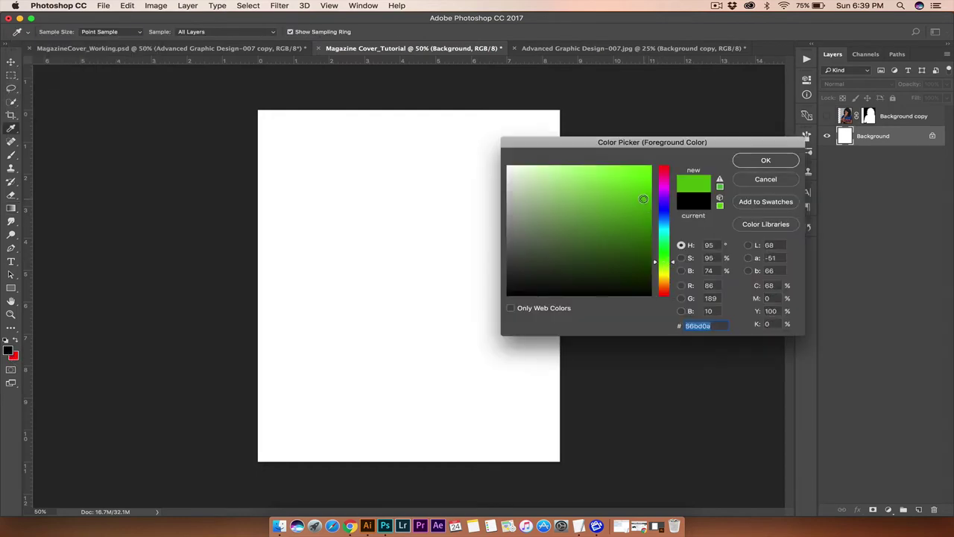
{"action": "left_click", "coordinate": [790, 166]}
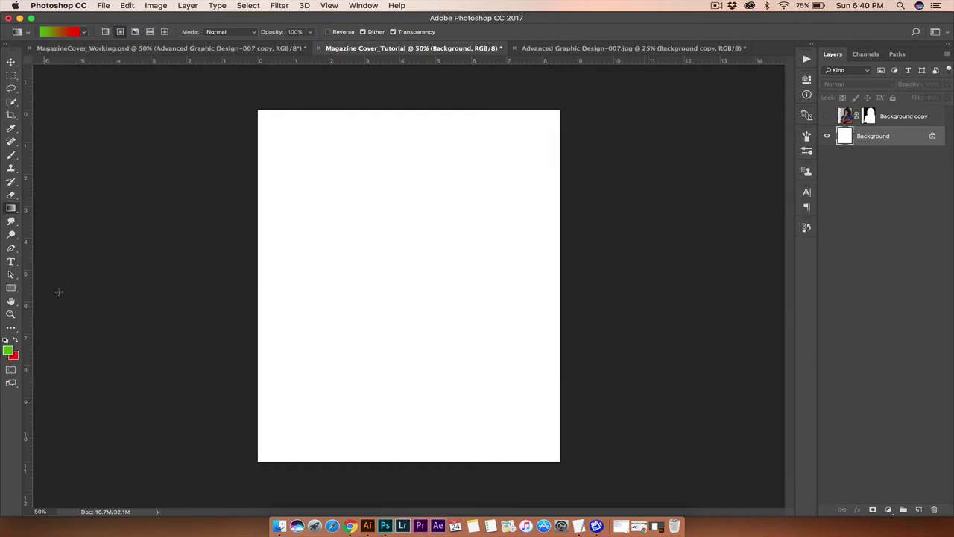
Set the foreground color to a saturated teal (#00b4a9)
{"action": "left_click", "coordinate": [83, 32]}
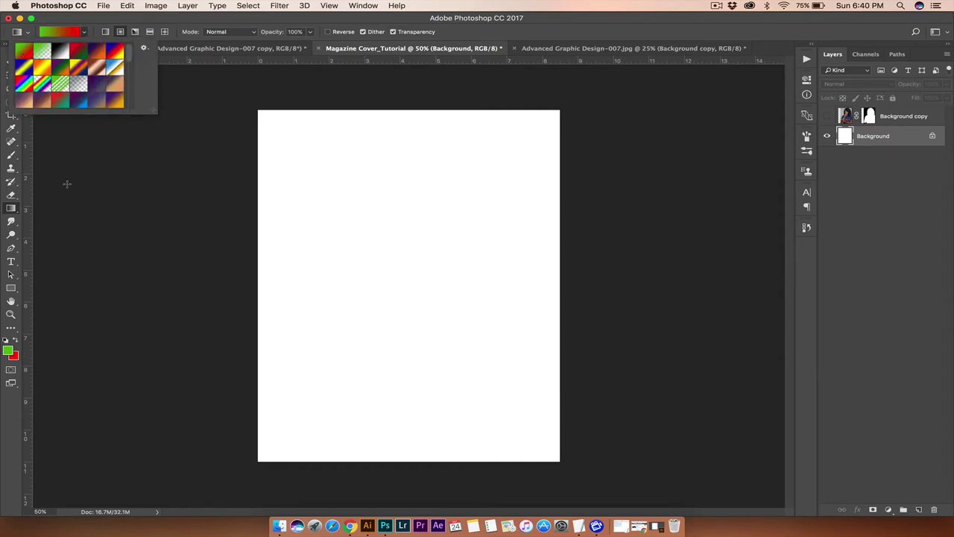
{"action": "left_click", "coordinate": [9, 349]}
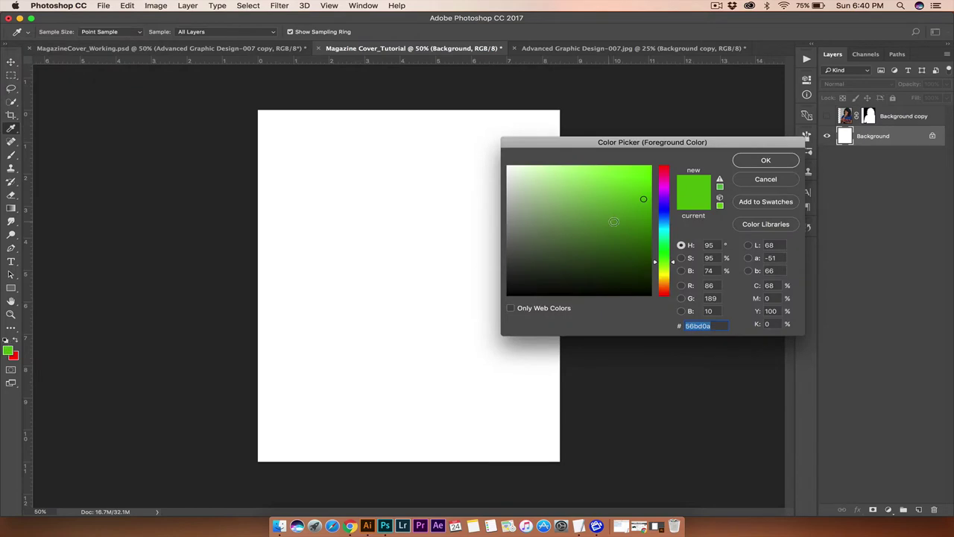
{"action": "left_click", "coordinate": [667, 232]}
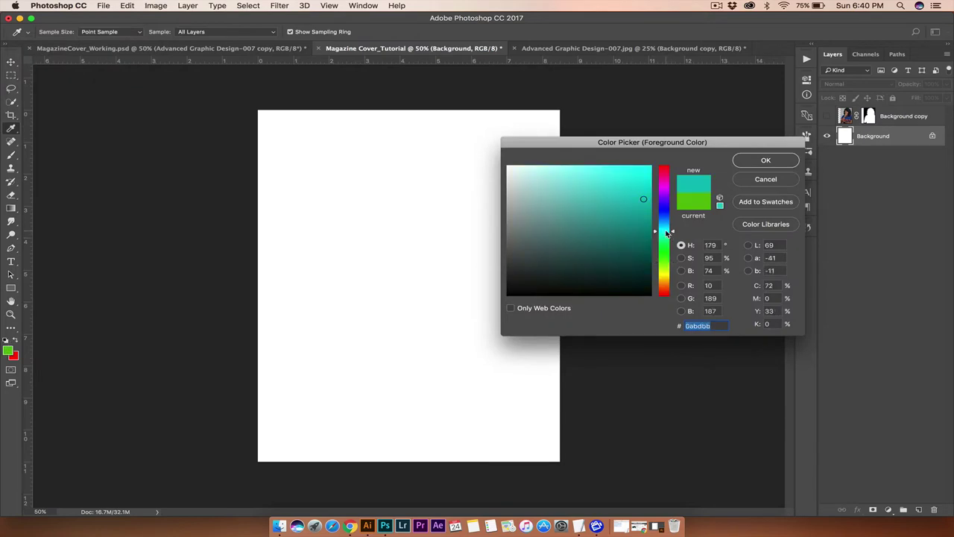
{"action": "left_click", "coordinate": [647, 198]}
{"action": "left_click", "coordinate": [766, 160]}
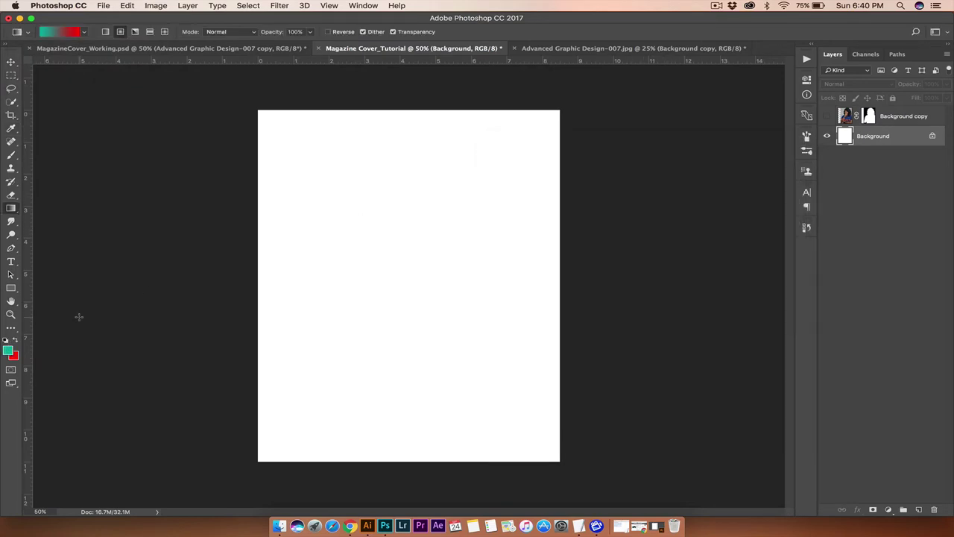
Set the background color to a brighter teal (#00e4d7), starting from a sample of the foreground teal
{"action": "left_click", "coordinate": [14, 356]}
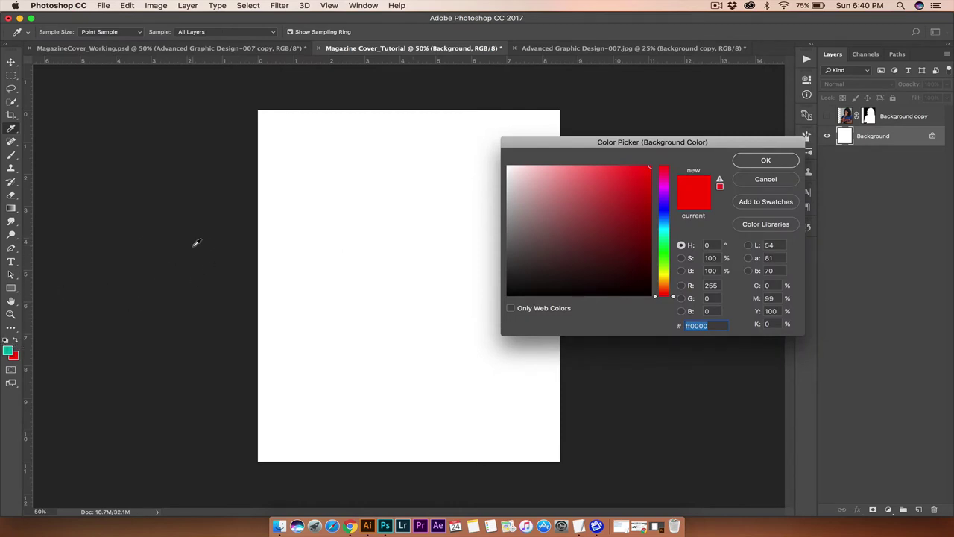
{"action": "left_click", "coordinate": [765, 180]}
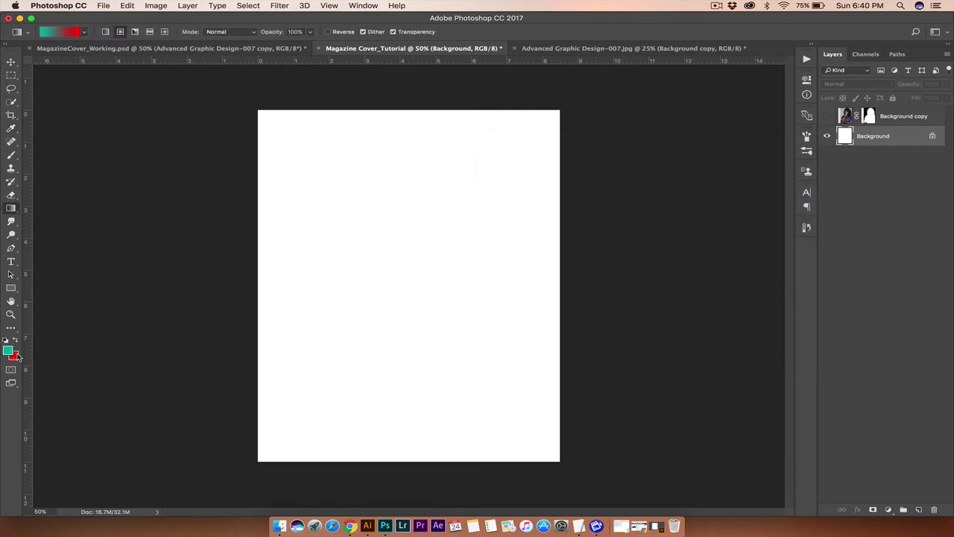
{"action": "left_click", "coordinate": [14, 356]}
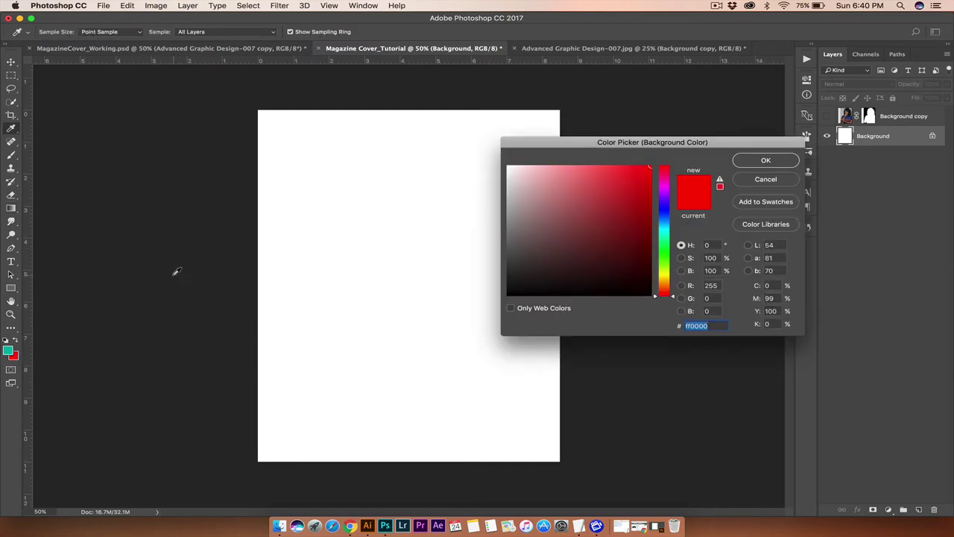
{"action": "left_click", "coordinate": [200, 255]}
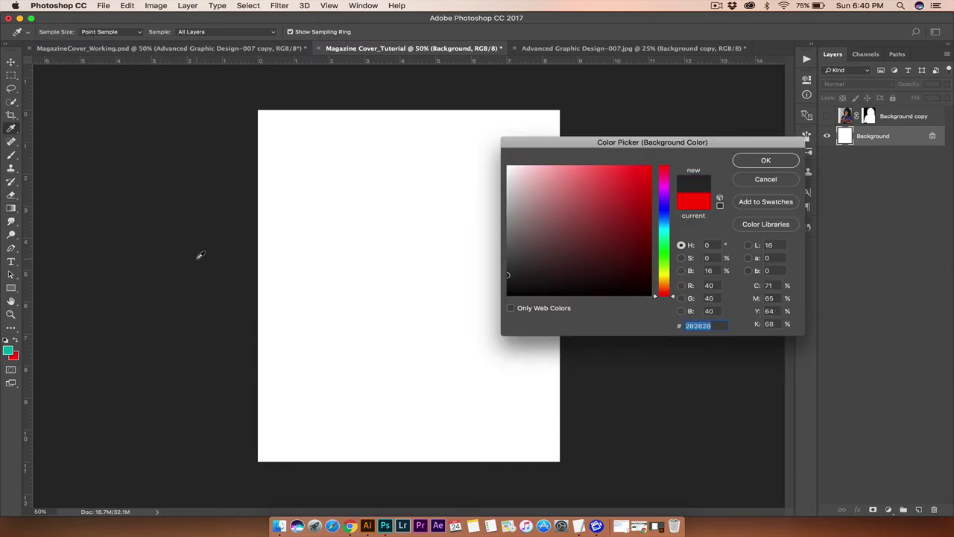
{"action": "left_click", "coordinate": [440, 215]}
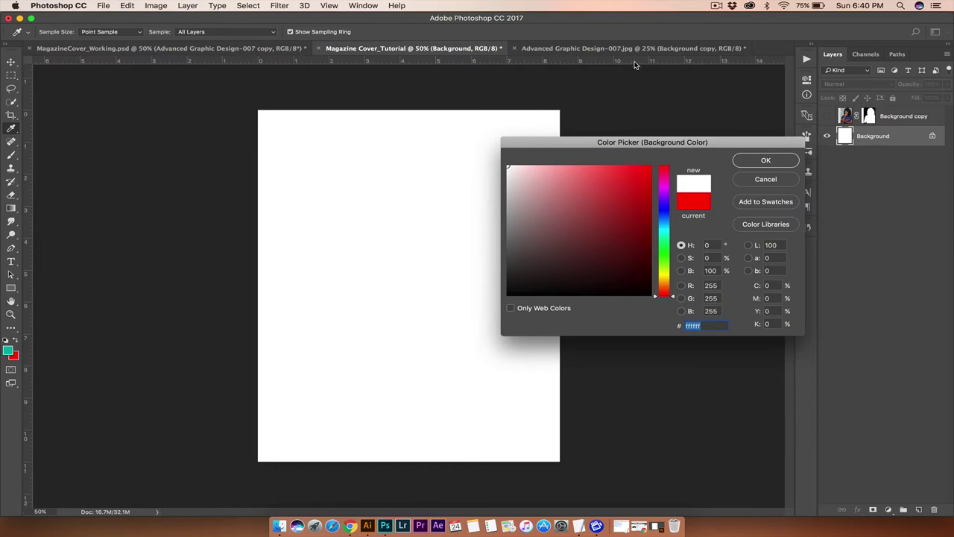
{"action": "left_click", "coordinate": [635, 79]}
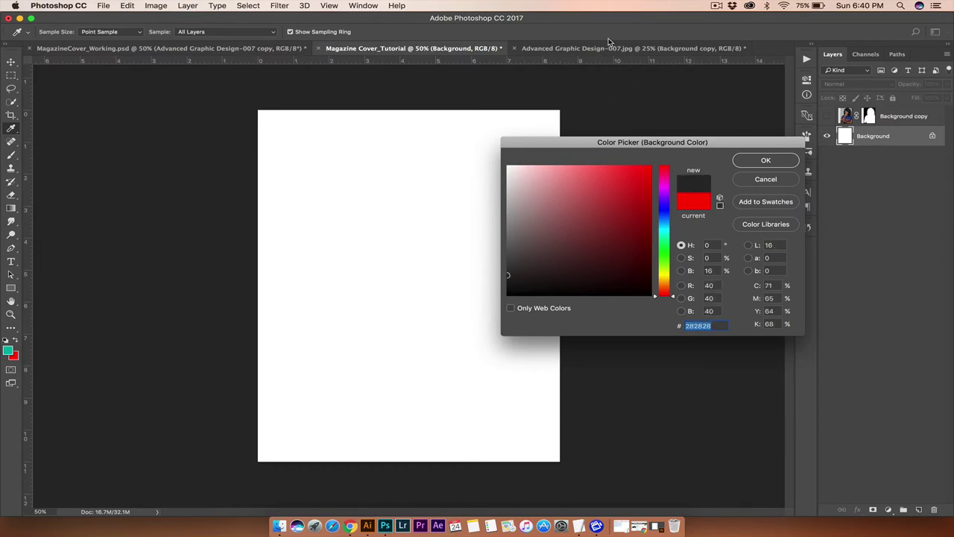
{"action": "left_click", "coordinate": [499, 132]}
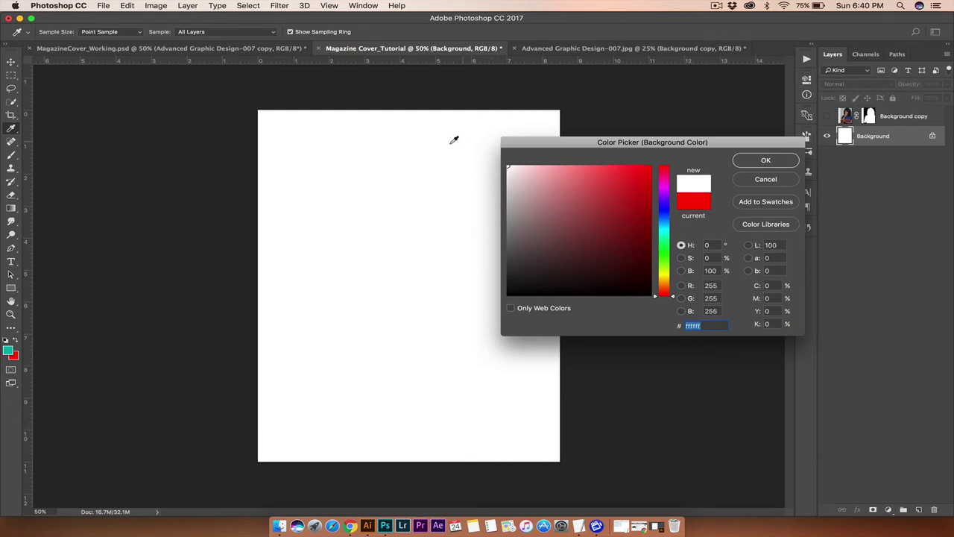
{"action": "left_click", "coordinate": [249, 211]}
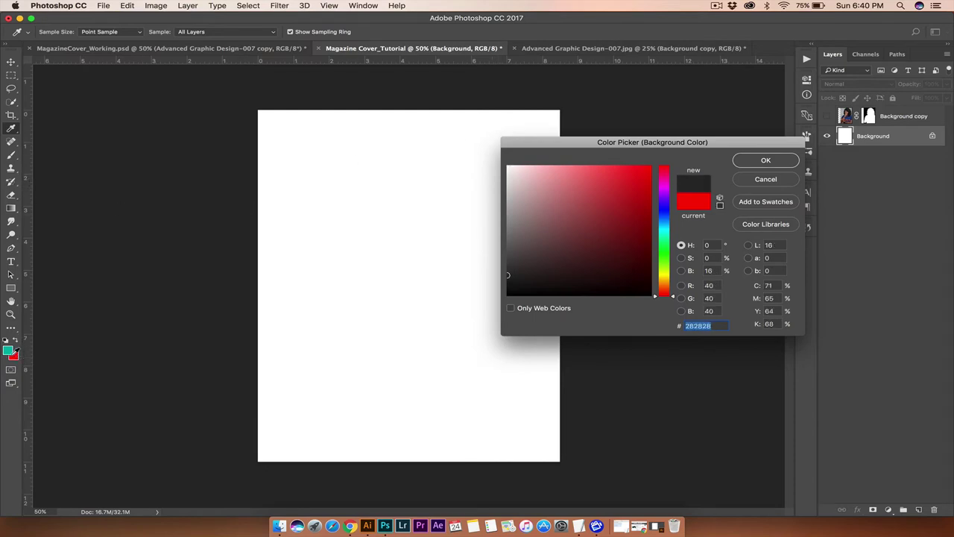
{"action": "left_click", "coordinate": [9, 347]}
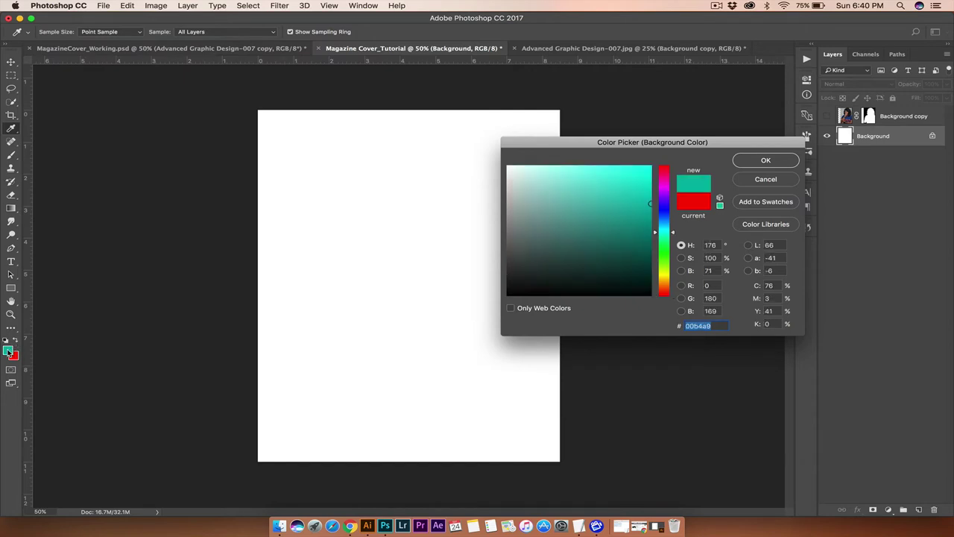
{"action": "left_click_drag", "start_coordinate": [653, 209], "coordinate": [657, 181]}
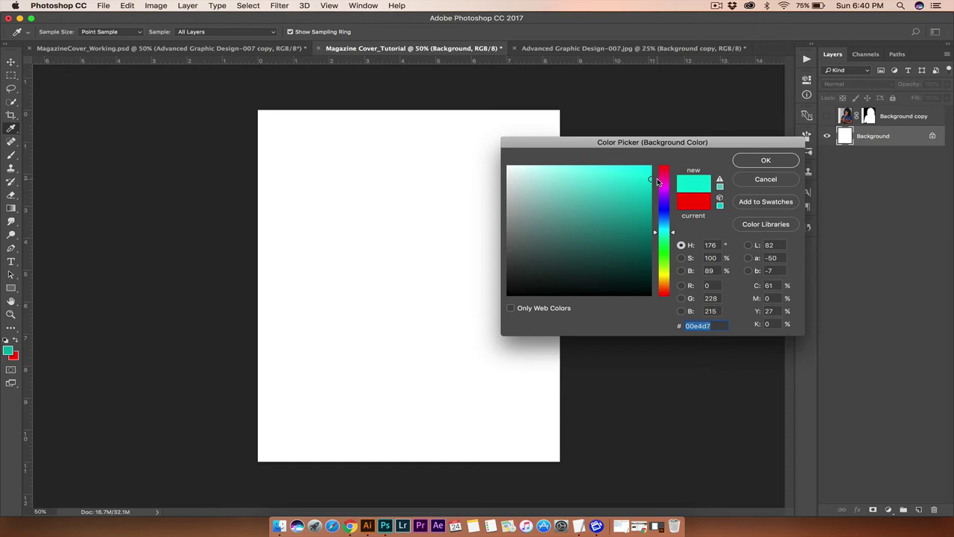
{"action": "left_click", "coordinate": [754, 163]}
{"action": "key", "text": "g"}
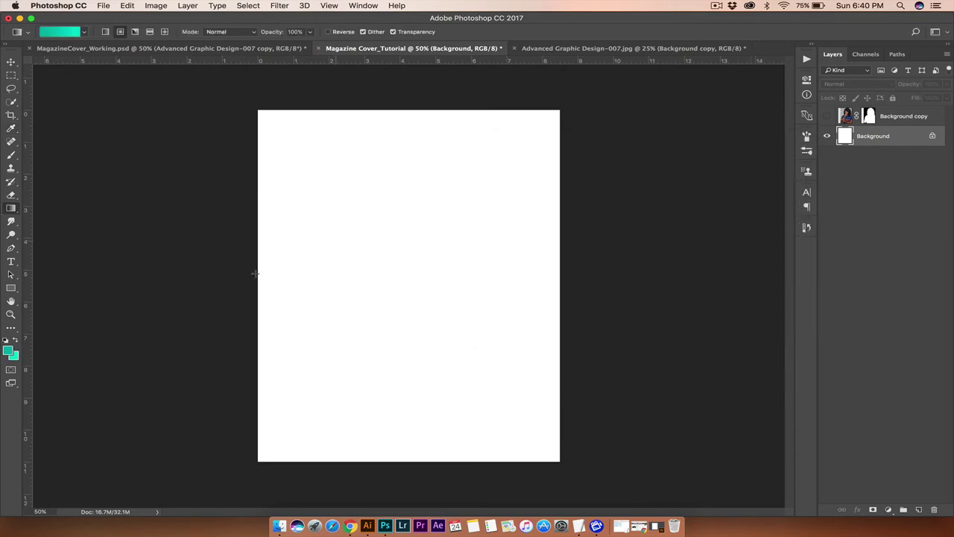
Swap the two teal colors so that the brighter one becomes the foreground color
{"action": "left_click", "coordinate": [17, 341]}
{"action": "left_click", "coordinate": [18, 341]}
{"action": "left_click", "coordinate": [18, 341]}
{"action": "left_click", "coordinate": [18, 340]}
{"action": "left_click", "coordinate": [17, 341]}
{"action": "left_click", "coordinate": [17, 341]}
{"action": "left_click", "coordinate": [17, 340]}
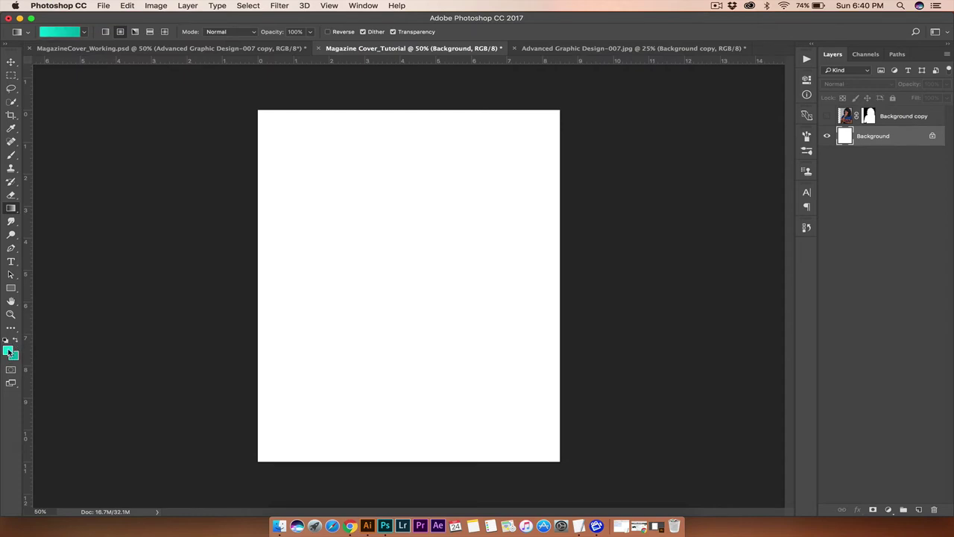
Fill the Background layer with a radial gradient in Normal mode at 100% opacity, from the page center to just past its upper-right corner
{"action": "left_click", "coordinate": [121, 33]}
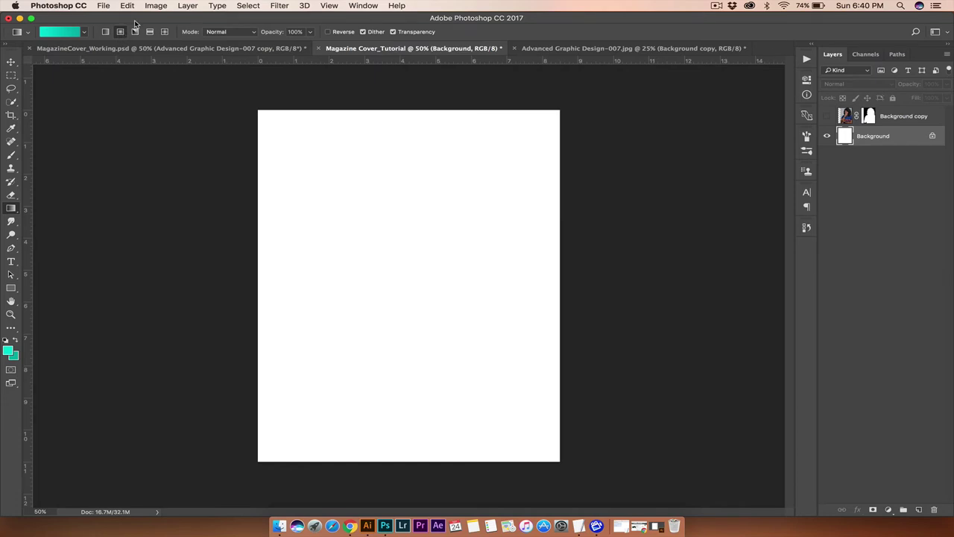
{"action": "left_click", "coordinate": [221, 31]}
{"action": "left_click", "coordinate": [222, 33]}
{"action": "left_click", "coordinate": [311, 32]}
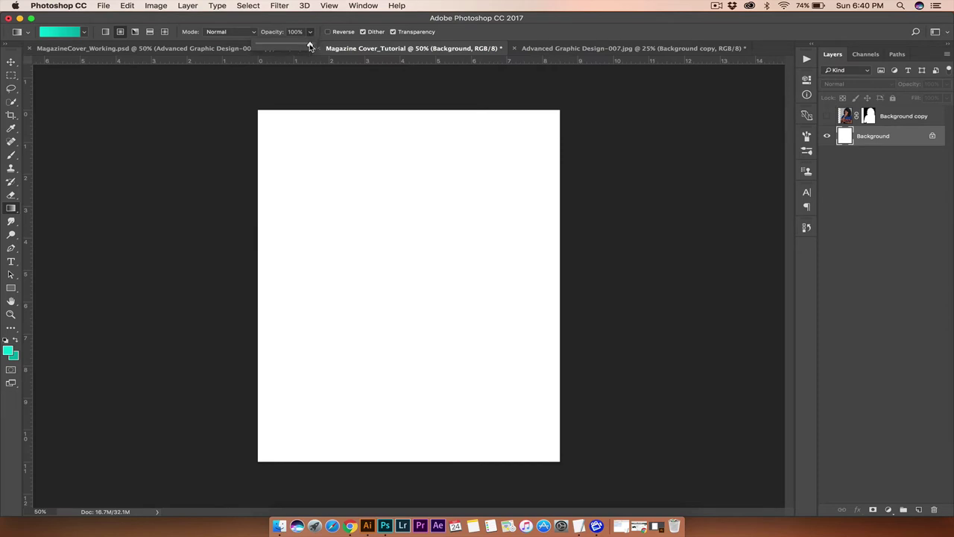
{"action": "left_click", "coordinate": [319, 20]}
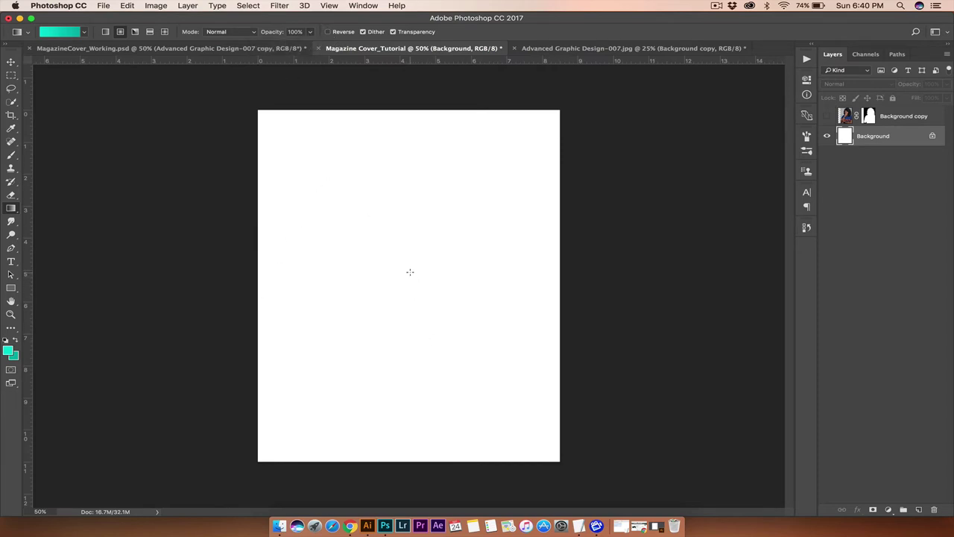
{"action": "left_click_drag", "start_coordinate": [409, 270], "coordinate": [567, 106]}
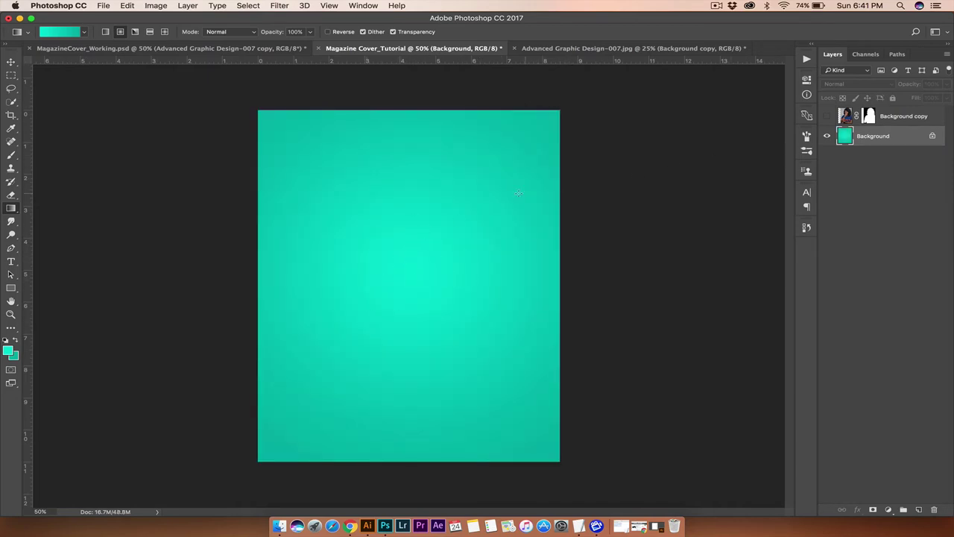
Compare the gradient background with the finished cover in MagazineCover_Working.psd, and return to Magazine Cover_Tutorial
{"action": "left_click", "coordinate": [246, 48]}
{"action": "left_click", "coordinate": [351, 49]}
{"action": "left_click", "coordinate": [131, 48]}
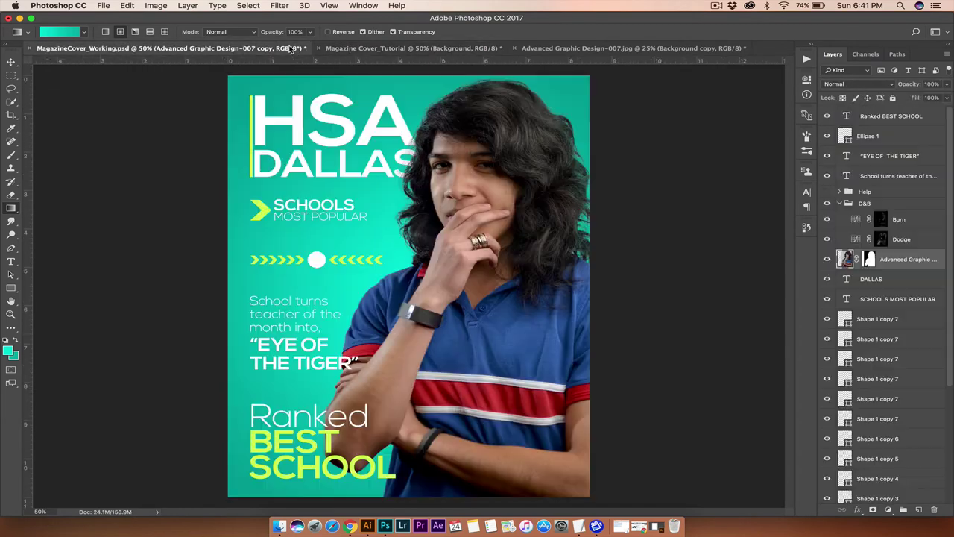
{"action": "left_click", "coordinate": [355, 47]}
Arrange the documents in a 2-up vertical layout showing MagazineCover_Working.psd at 33.3% beside Magazine Cover_Tutorial at 50%, and make the latter active
{"action": "left_click", "coordinate": [328, 6]}
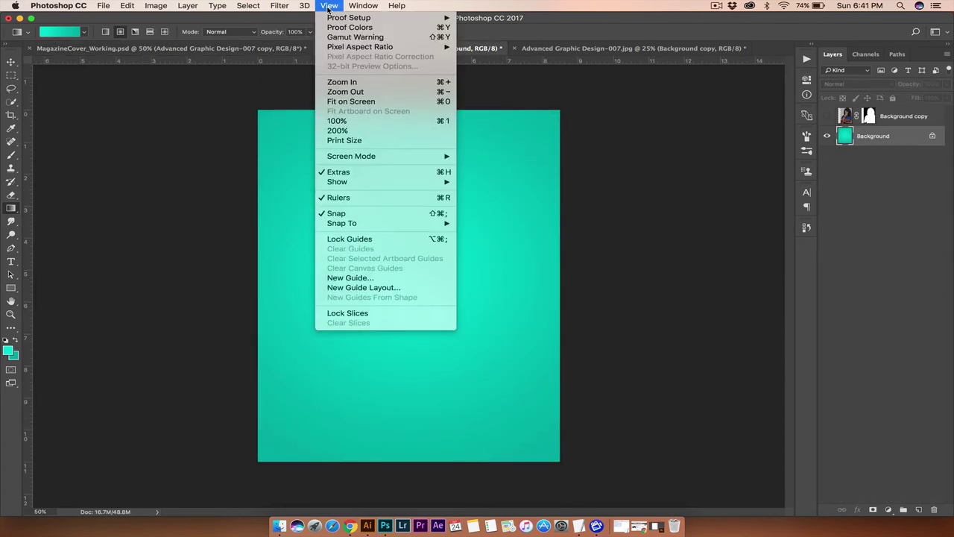
{"action": "mouse_move", "coordinate": [369, 4]}
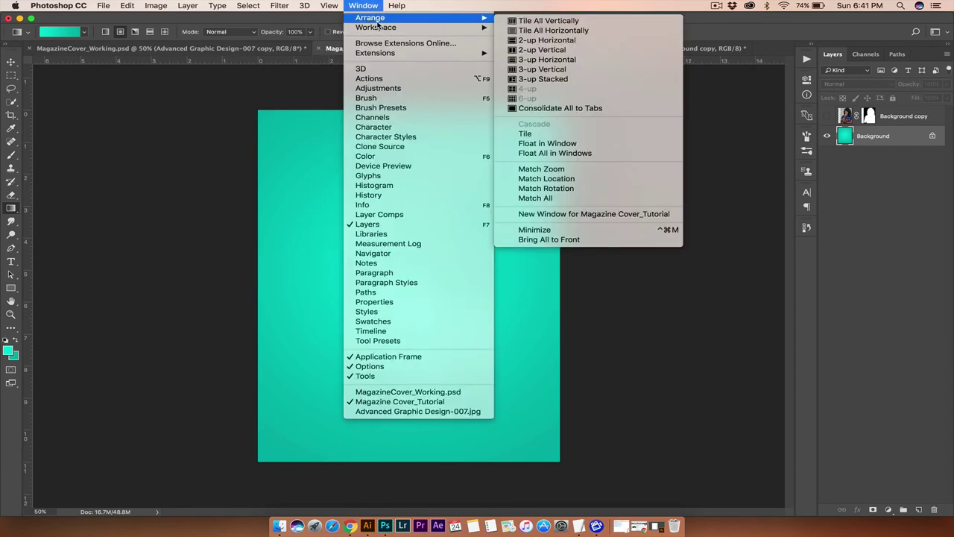
{"action": "left_click", "coordinate": [541, 50]}
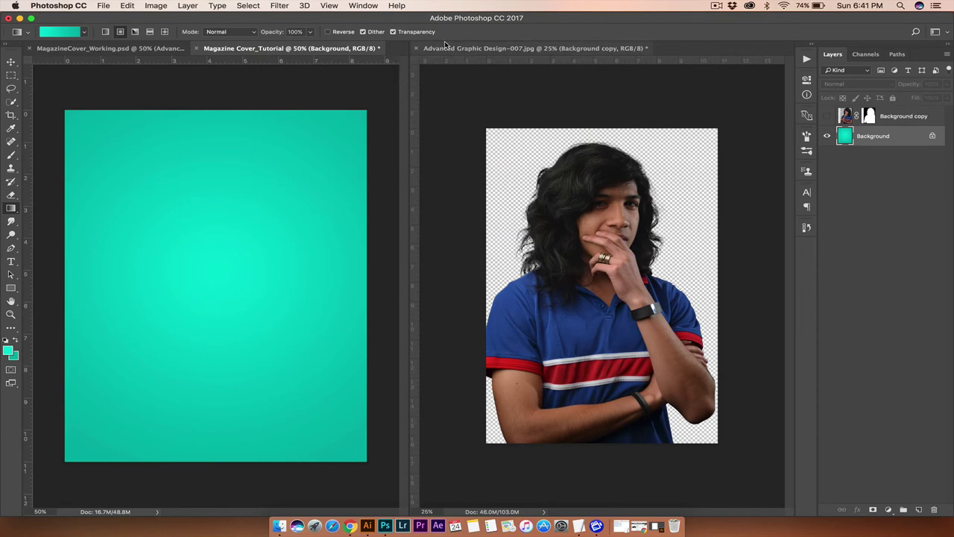
{"action": "left_click_drag", "start_coordinate": [339, 48], "coordinate": [460, 51]}
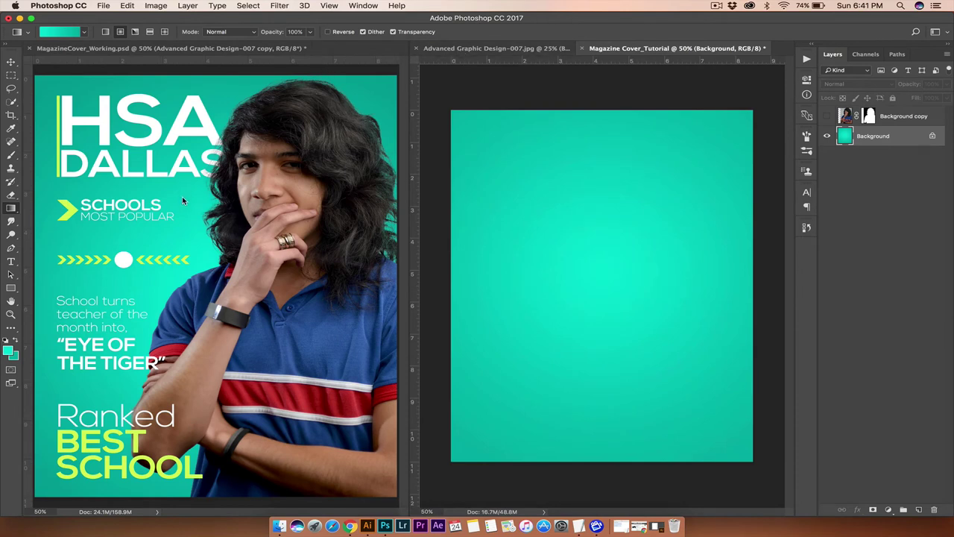
{"action": "key", "text": "super+minus"}
{"action": "key", "text": "super+equal"}
{"action": "key", "text": "v"}
{"action": "key", "text": "super+minus"}
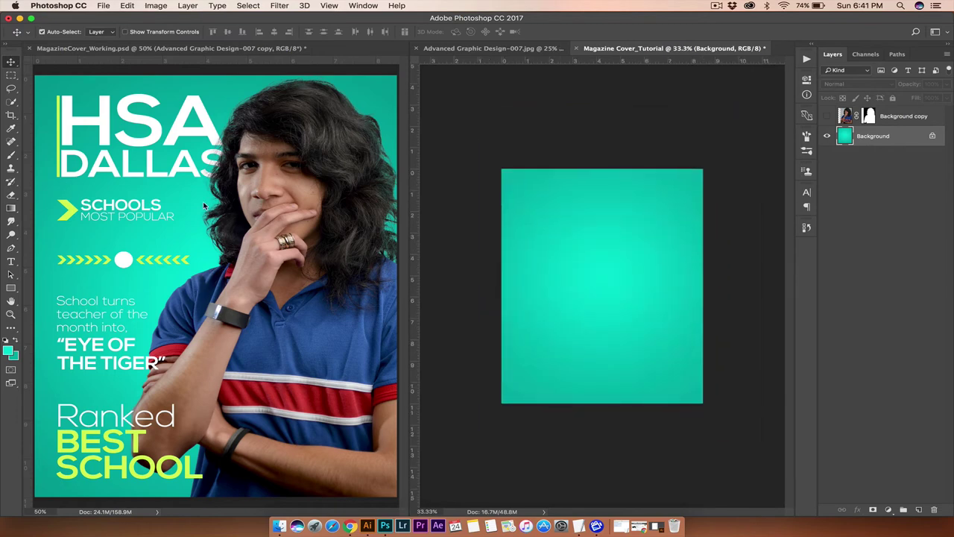
{"action": "key", "text": "super+equal"}
{"action": "left_click", "coordinate": [237, 207]}
{"action": "key", "text": "super+minus"}
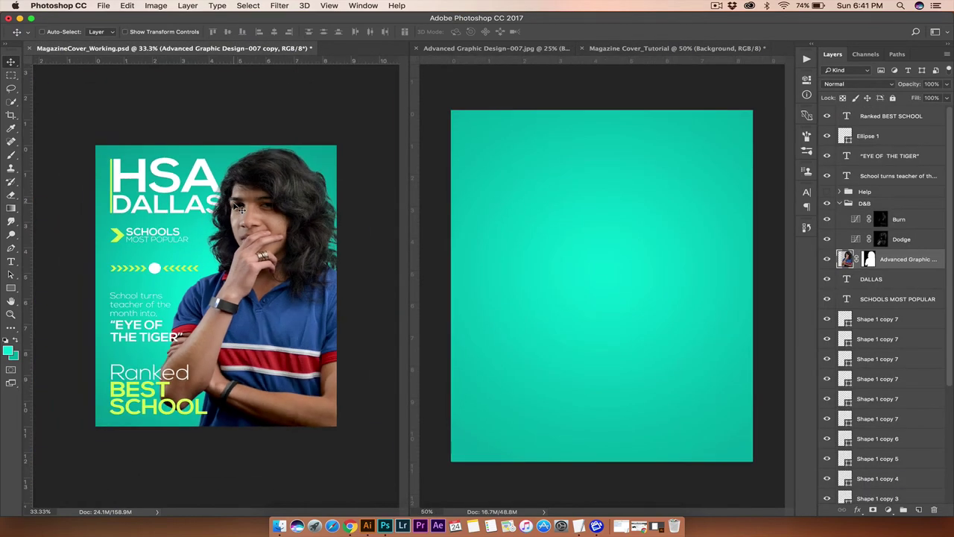
{"action": "left_click", "coordinate": [527, 267]}
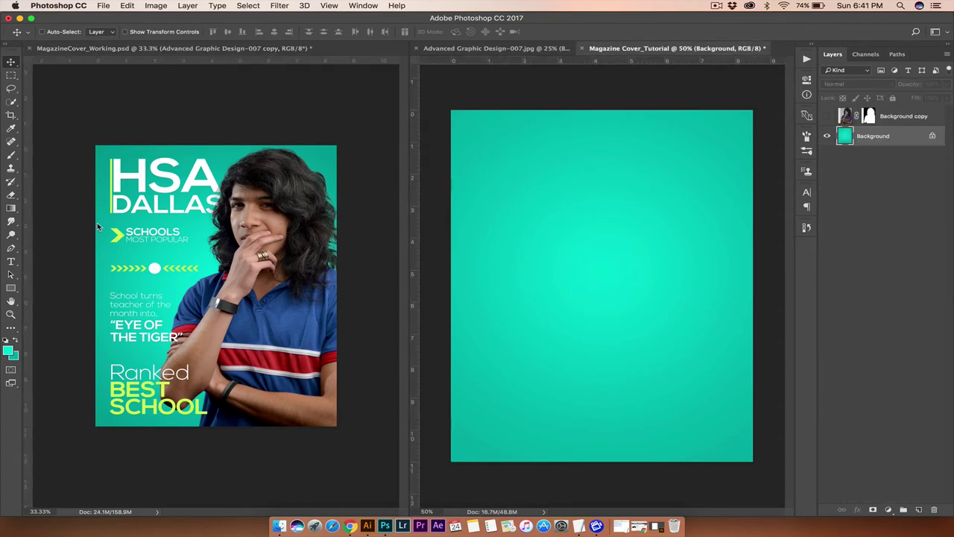
Set the foreground color to lime green (#a5f200) for use with the Rectangle tool
{"action": "left_click", "coordinate": [11, 289]}
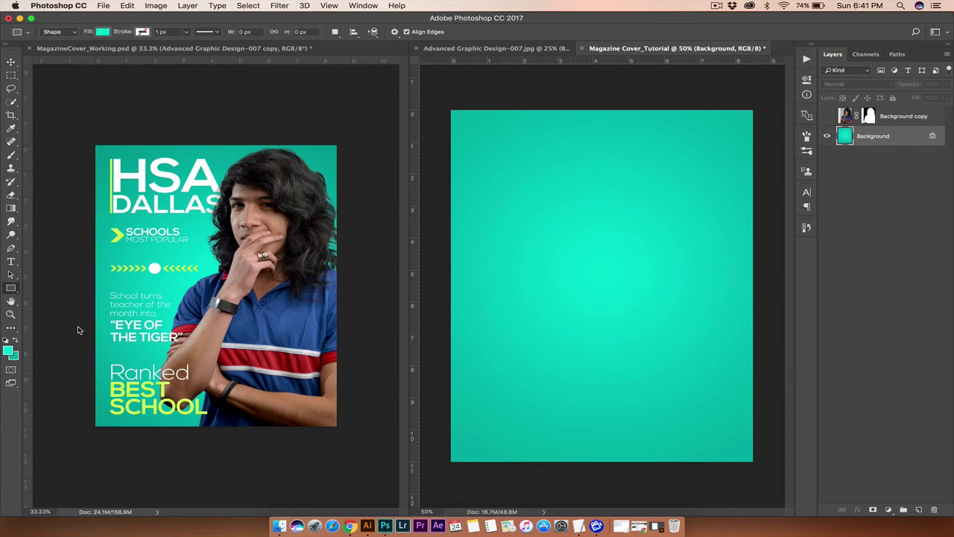
{"action": "left_click", "coordinate": [11, 351]}
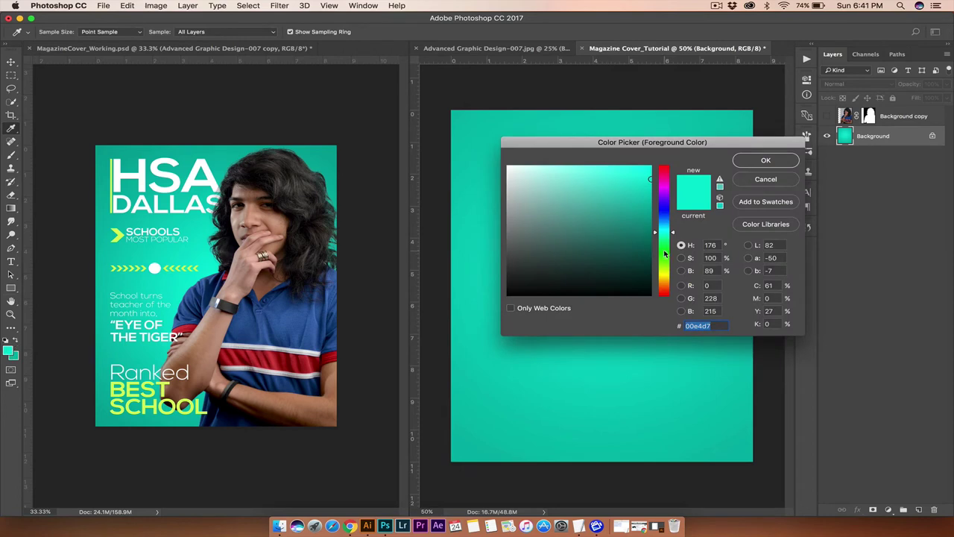
{"action": "left_click", "coordinate": [665, 253]}
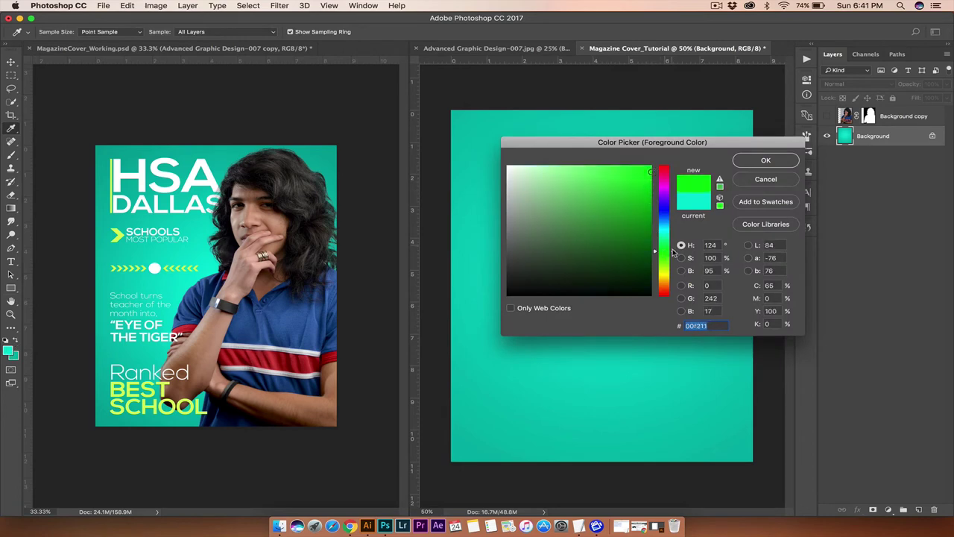
{"action": "left_click_drag", "start_coordinate": [673, 255], "coordinate": [673, 268]}
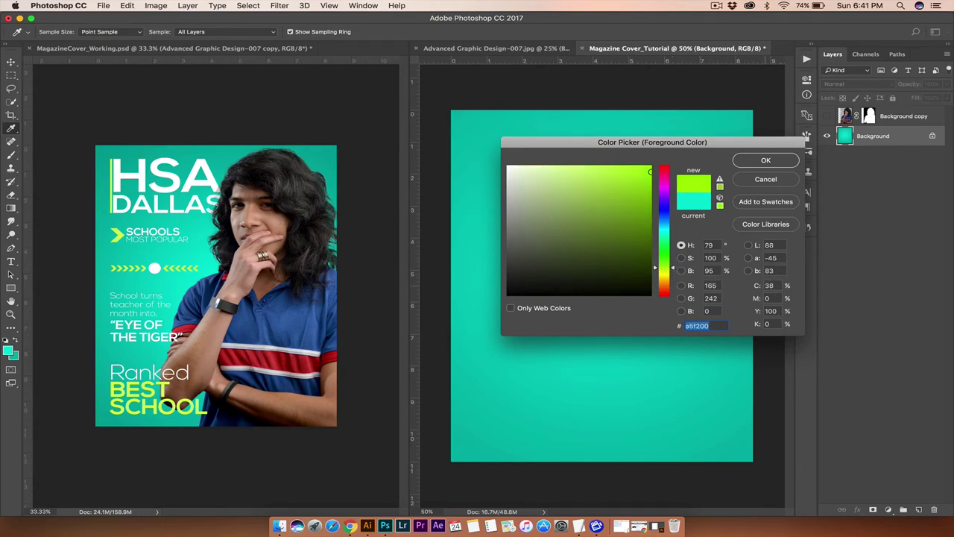
{"action": "left_click", "coordinate": [768, 285]}
{"action": "left_click", "coordinate": [768, 311]}
{"action": "left_click", "coordinate": [768, 323]}
{"action": "left_click", "coordinate": [697, 325]}
{"action": "left_click", "coordinate": [766, 161]}
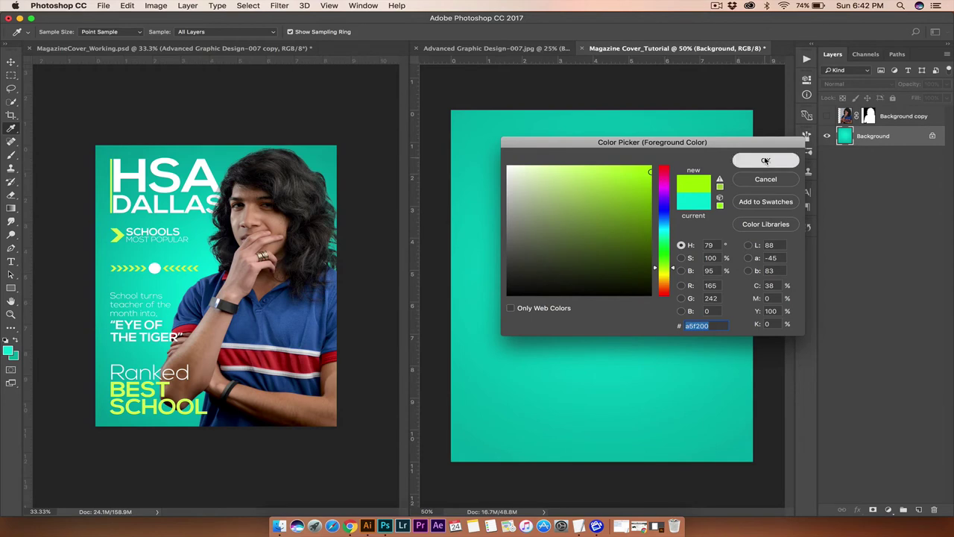
{"action": "left_click", "coordinate": [766, 161]}
{"action": "key", "text": "u"}
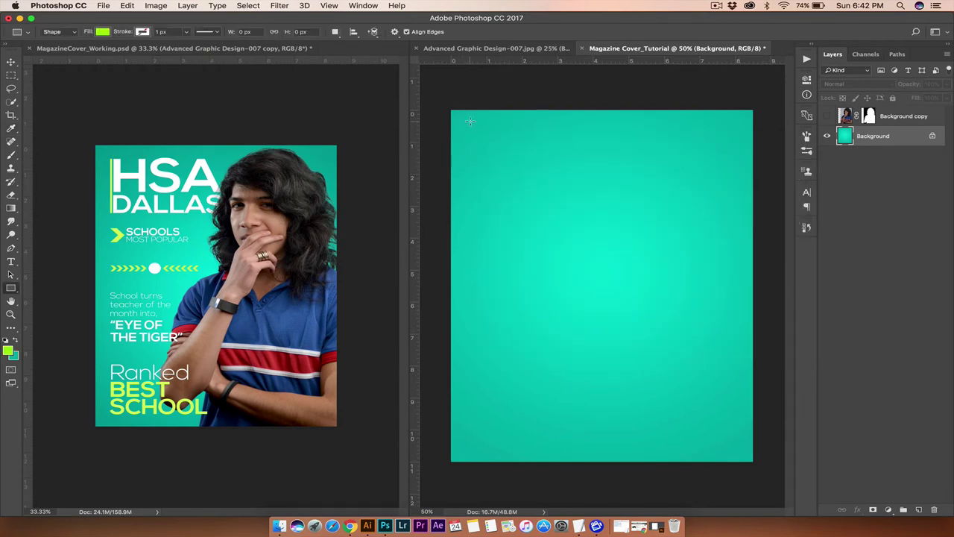
Draw a thin vertical lime green bar of about 17 × 611 px near the page's upper-left corner and shift it slightly down
{"action": "left_click_drag", "start_coordinate": [470, 120], "coordinate": [472, 200]}
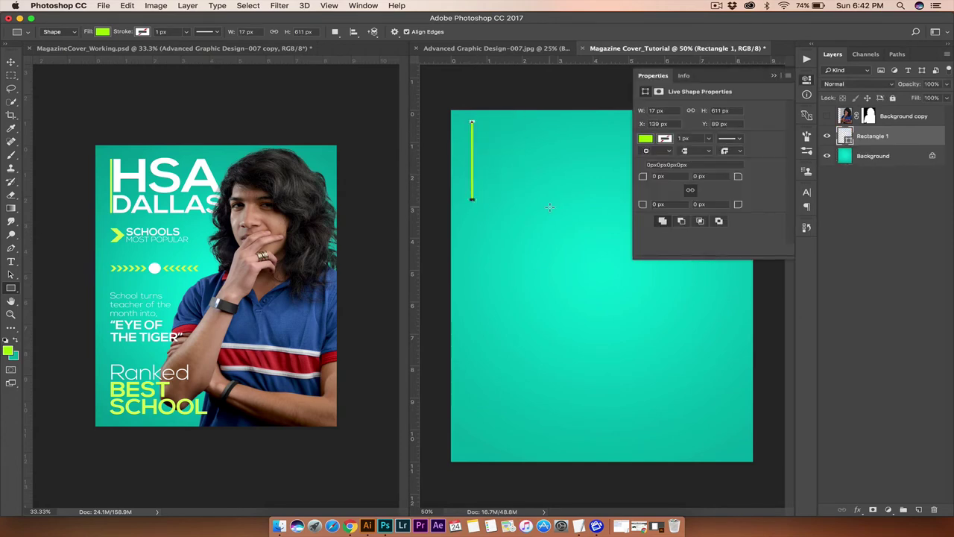
{"action": "left_click", "coordinate": [807, 80]}
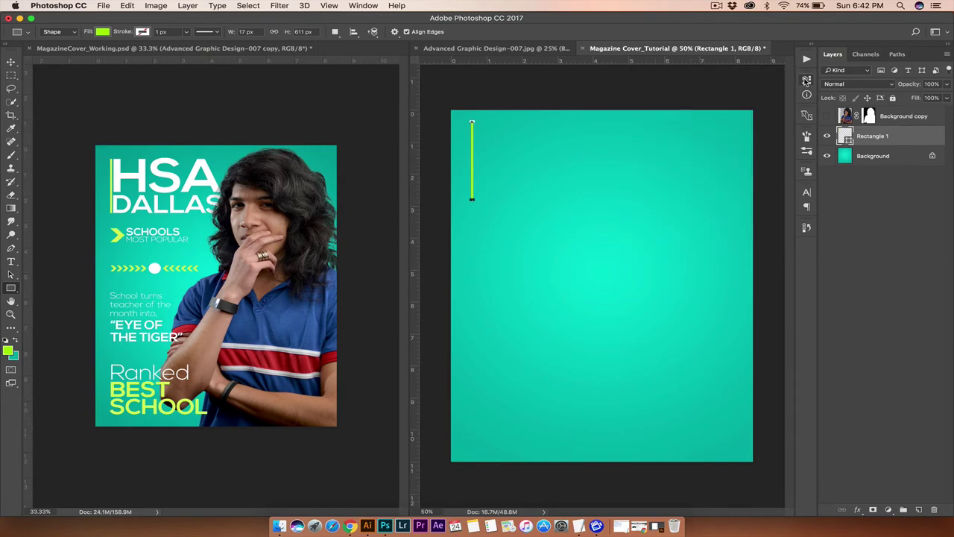
{"action": "left_click", "coordinate": [9, 61]}
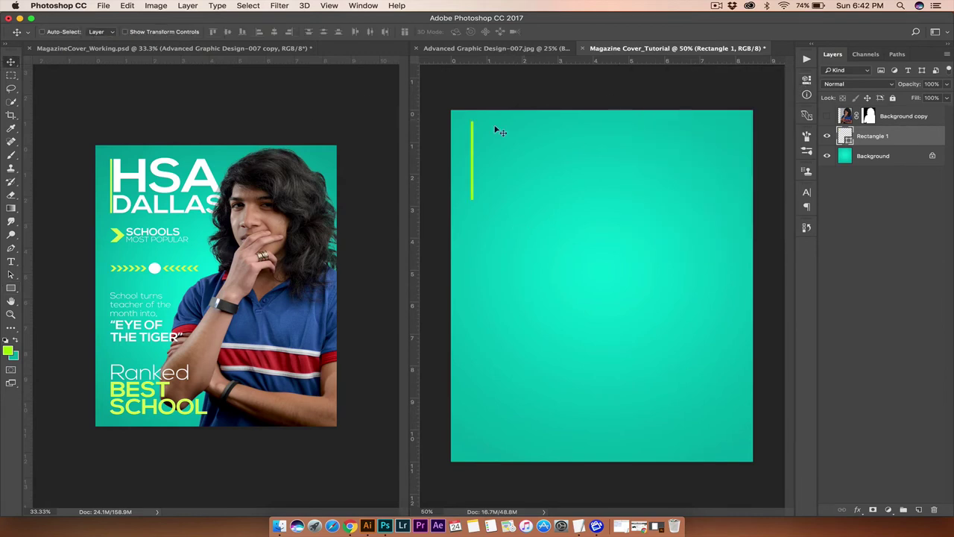
{"action": "left_click_drag", "start_coordinate": [473, 142], "coordinate": [473, 159]}
With rulers shown, place four margin guides just under half an inch inside the page's left, top, right and bottom edges
{"action": "key", "text": "super+r"}
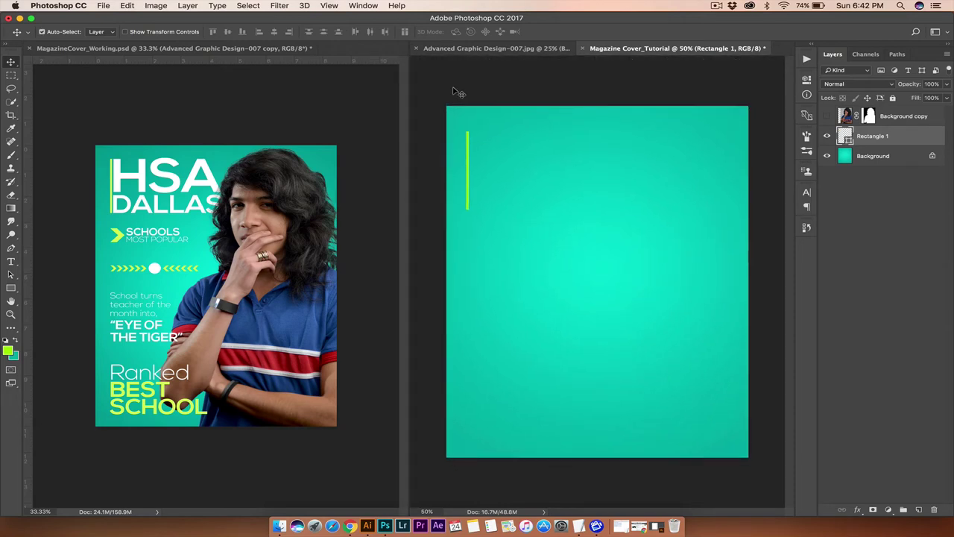
{"action": "key", "text": "super+r"}
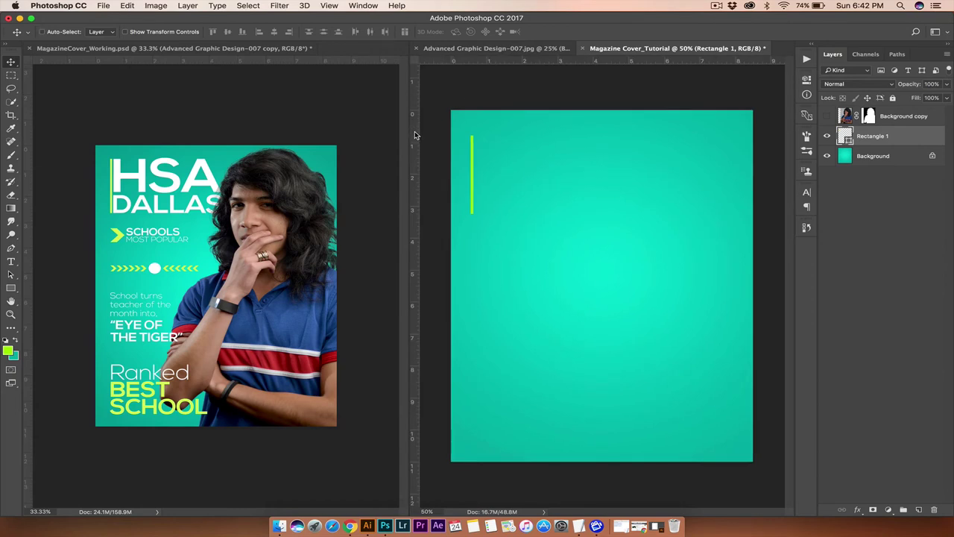
{"action": "left_click_drag", "start_coordinate": [415, 135], "coordinate": [466, 124]}
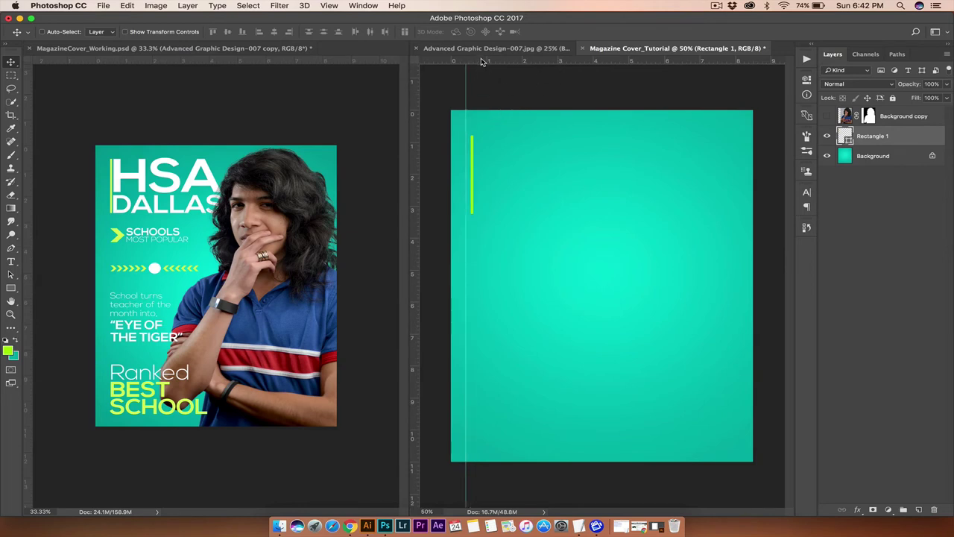
{"action": "left_click_drag", "start_coordinate": [484, 63], "coordinate": [481, 126]}
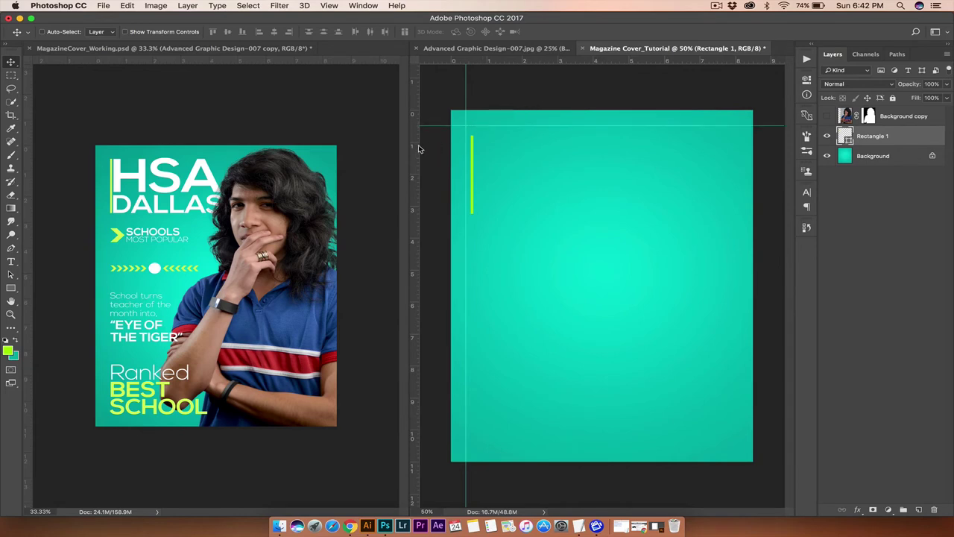
{"action": "left_click_drag", "start_coordinate": [415, 146], "coordinate": [736, 144]}
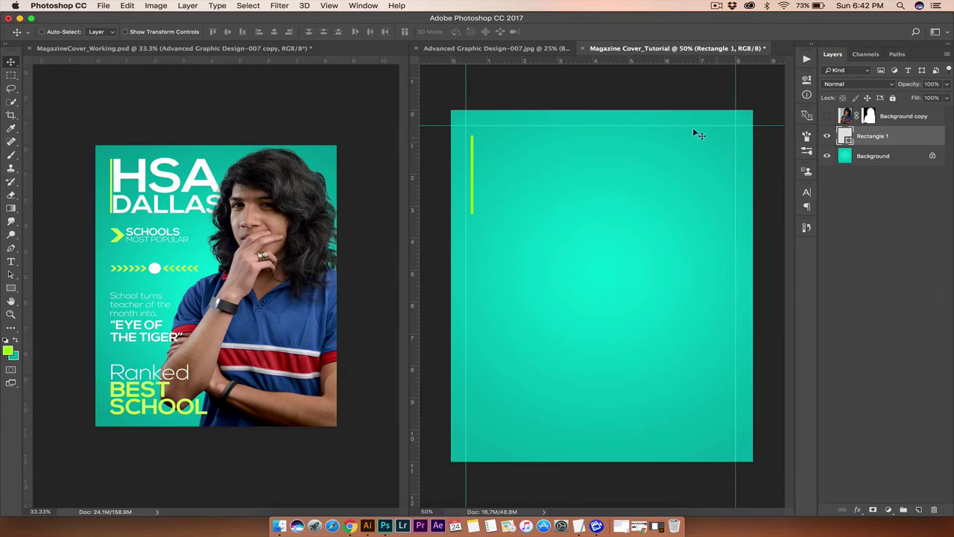
{"action": "left_click_drag", "start_coordinate": [624, 61], "coordinate": [653, 446]}
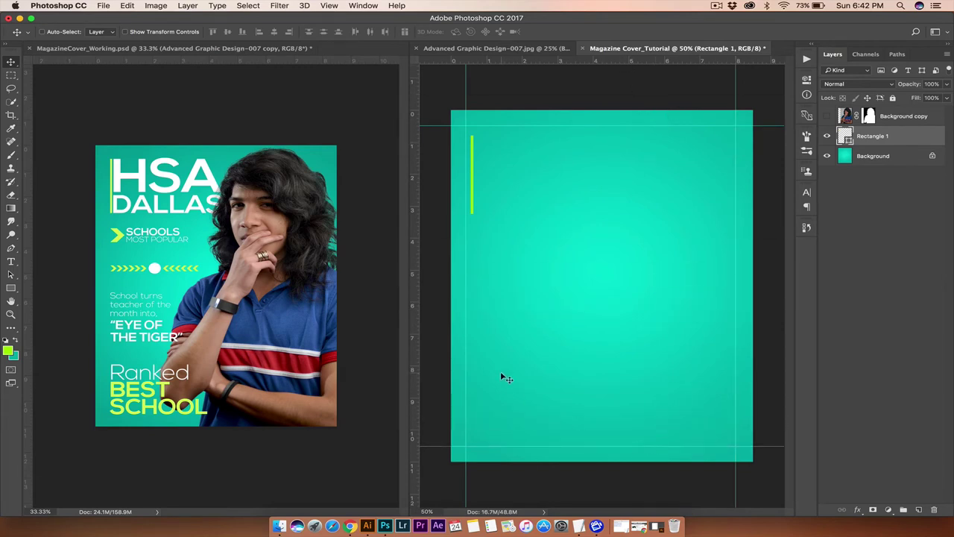
Shift the left margin guide slightly inward and snap the green bar into the corner of the left and top guides
{"action": "left_click", "coordinate": [471, 162]}
{"action": "left_click_drag", "start_coordinate": [471, 164], "coordinate": [529, 159]}
{"action": "left_click_drag", "start_coordinate": [466, 167], "coordinate": [469, 165]}
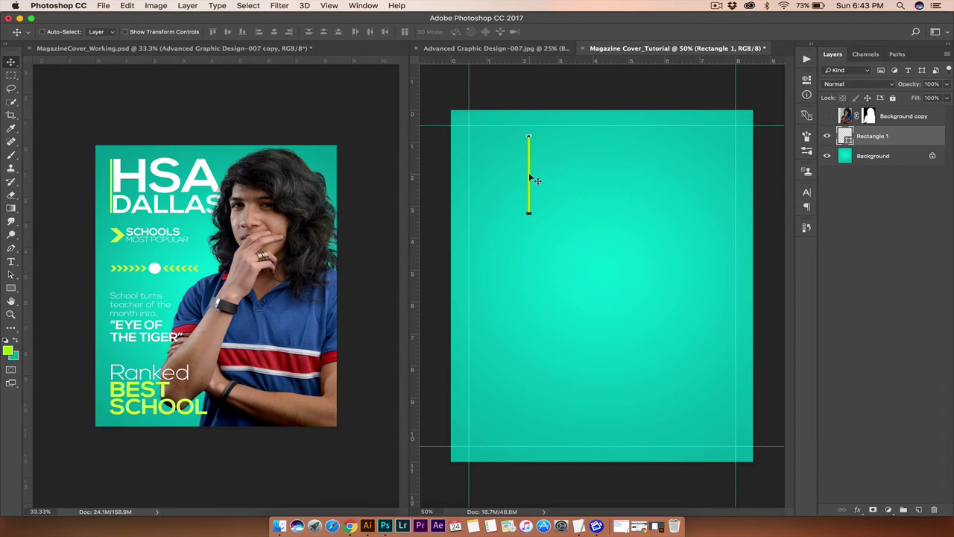
{"action": "left_click_drag", "start_coordinate": [529, 176], "coordinate": [472, 163]}
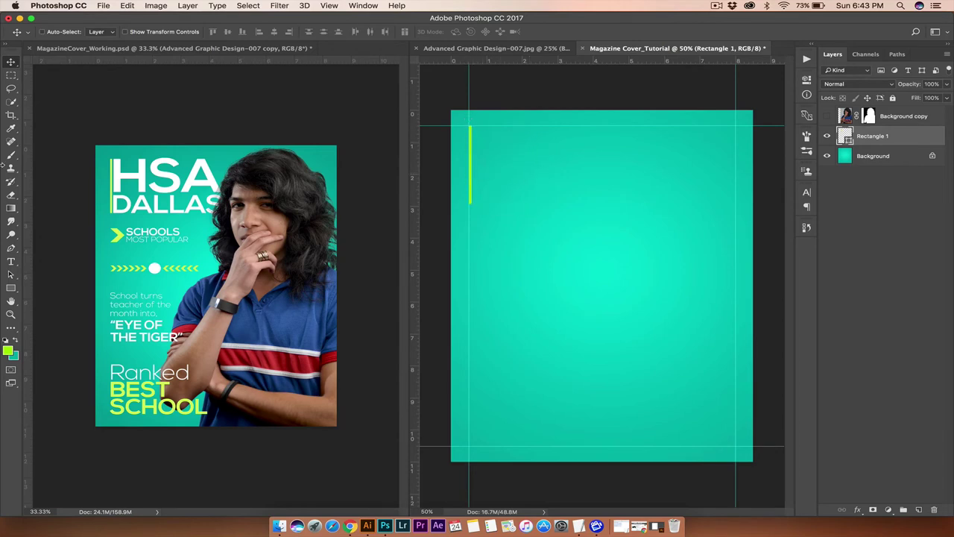
Add the lime green text "HSA" in Nexa Bold at 27.93 pt beside the green bar
{"action": "left_click", "coordinate": [12, 263]}
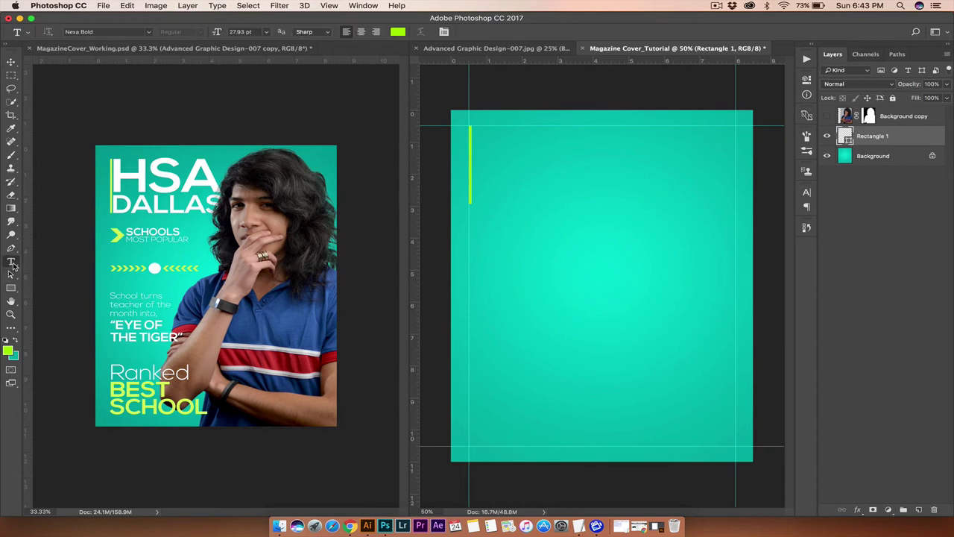
{"action": "left_click", "coordinate": [505, 170]}
{"action": "type", "text": "HSA"}
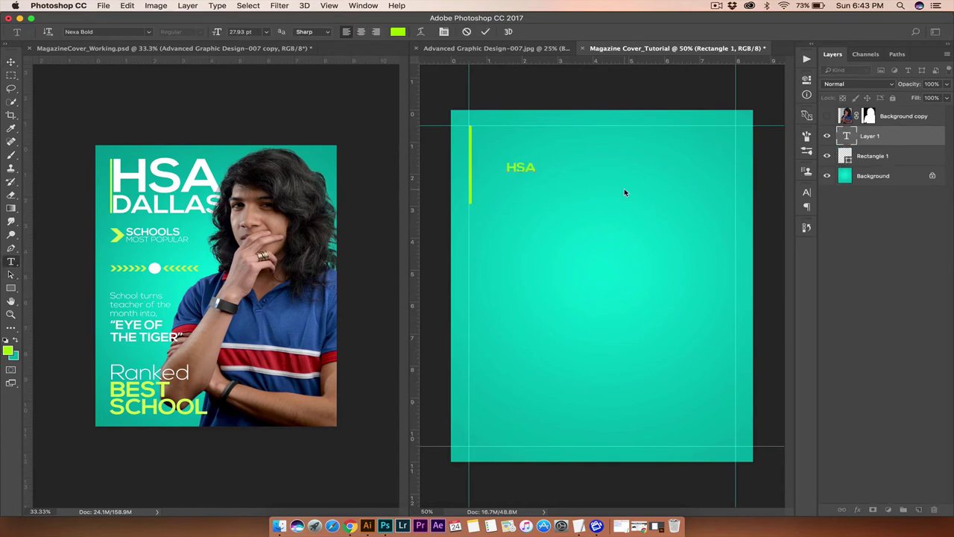
{"action": "left_click_drag", "start_coordinate": [549, 166], "coordinate": [442, 167]}
{"action": "left_click", "coordinate": [149, 32]}
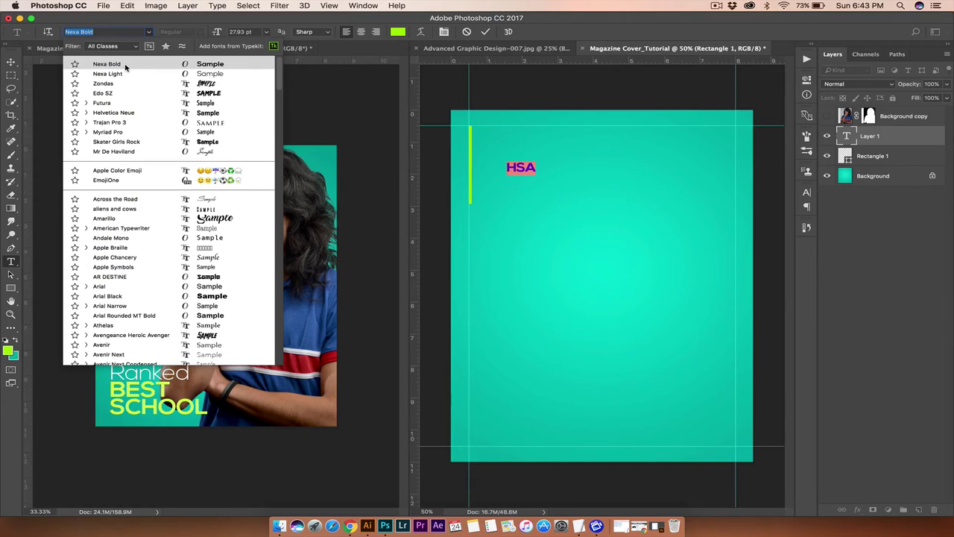
{"action": "left_click", "coordinate": [125, 67]}
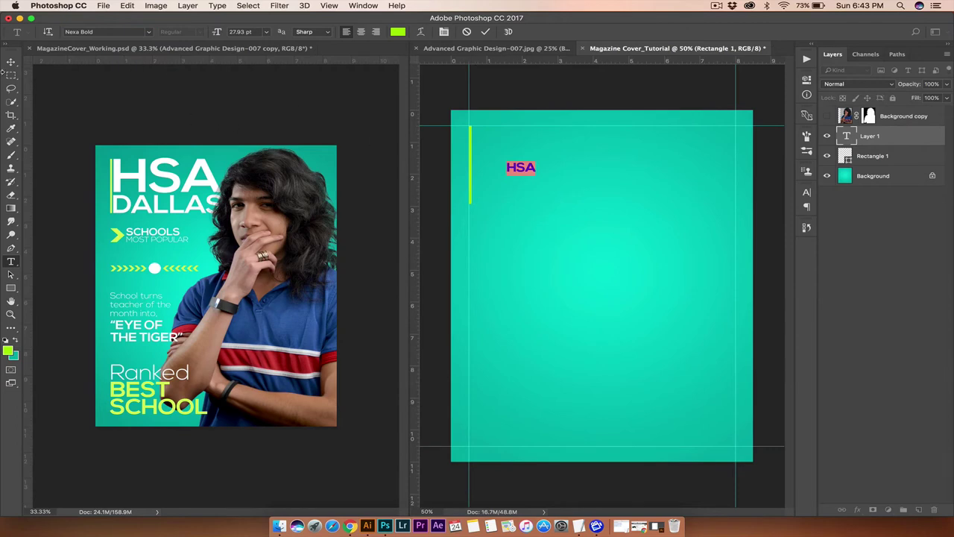
{"action": "key", "text": "super+Return"}
Move the HSA text against the top of the green bar and scale it up proportionally to about 148 pt
{"action": "key", "text": "v"}
{"action": "left_click_drag", "start_coordinate": [519, 168], "coordinate": [485, 133]}
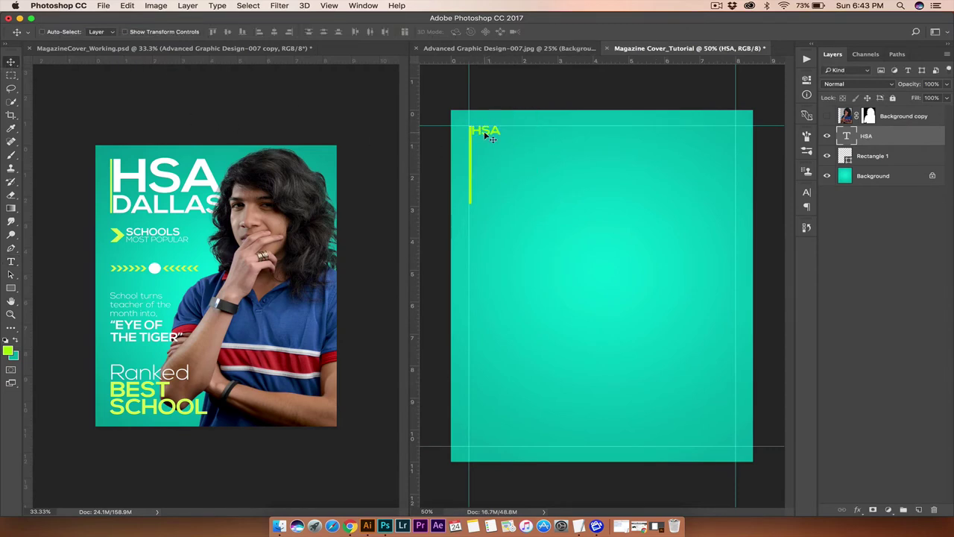
{"action": "key", "text": "super+t"}
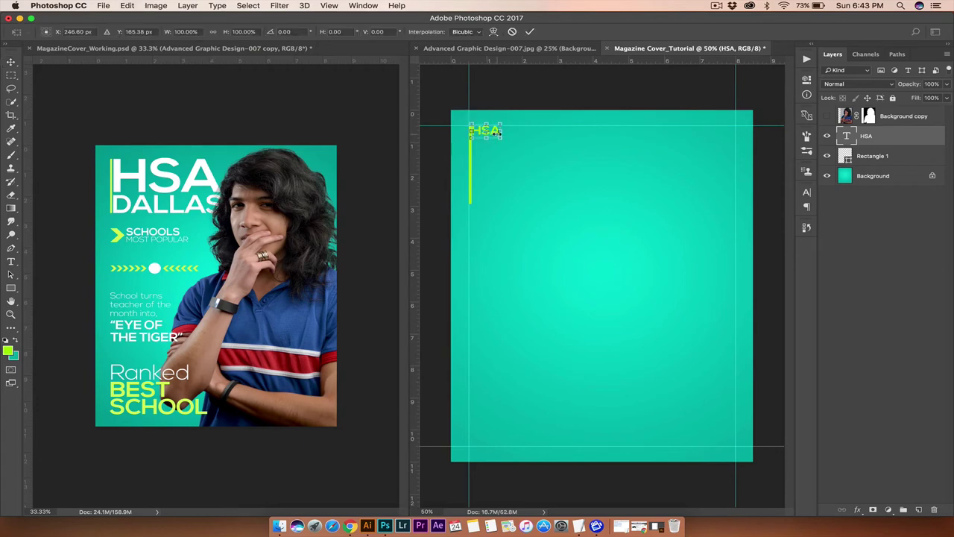
{"action": "left_click_drag", "start_coordinate": [498, 138], "coordinate": [625, 199]}
{"action": "key", "text": "Return"}
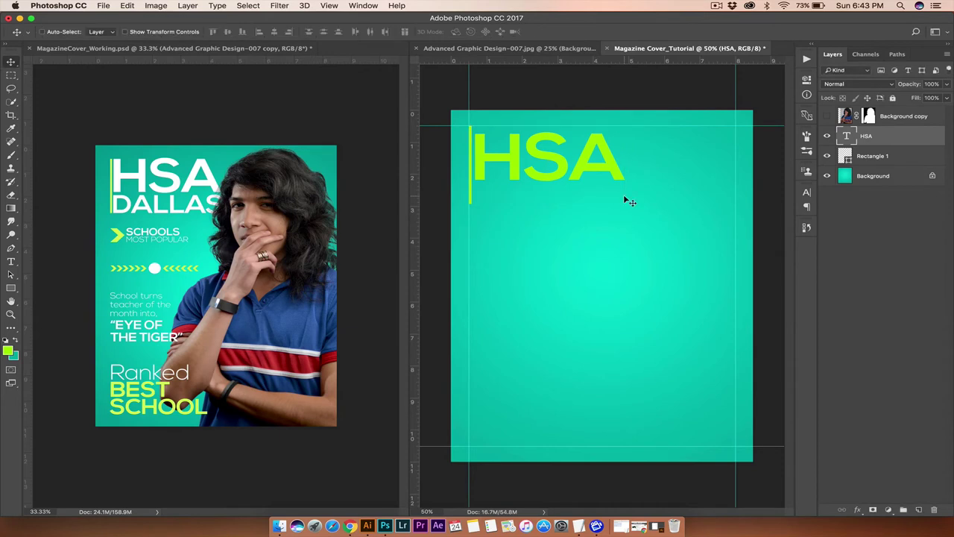
Nudge the HSA title up until the tops of its letters align with the top margin guide
{"action": "key", "text": "Up"}
{"action": "key", "text": "Up"}
{"action": "key", "text": "Up"}
{"action": "key", "text": "Up"}
{"action": "key", "text": "Up"}
{"action": "key", "text": "Up"}
{"action": "key", "text": "Up"}
{"action": "key", "text": "Up"}
{"action": "key", "text": "Up"}
{"action": "key", "text": "Up"}
{"action": "key", "text": "Up"}
{"action": "key", "text": "Up"}
{"action": "key", "text": "Up"}
{"action": "key", "text": "Up"}
{"action": "key", "text": "Up"}
{"action": "key", "text": "Up"}
{"action": "key", "text": "Up"}
{"action": "key", "text": "Up"}
{"action": "key", "text": "Up"}
{"action": "key", "text": "Up"}
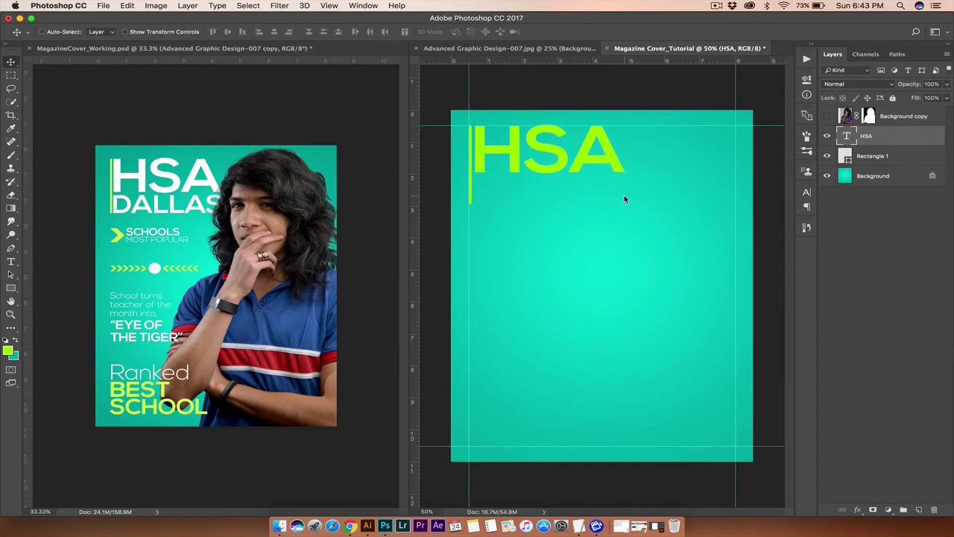
Recolor the HSA title text to the off-white #faffee
{"action": "key", "text": "t"}
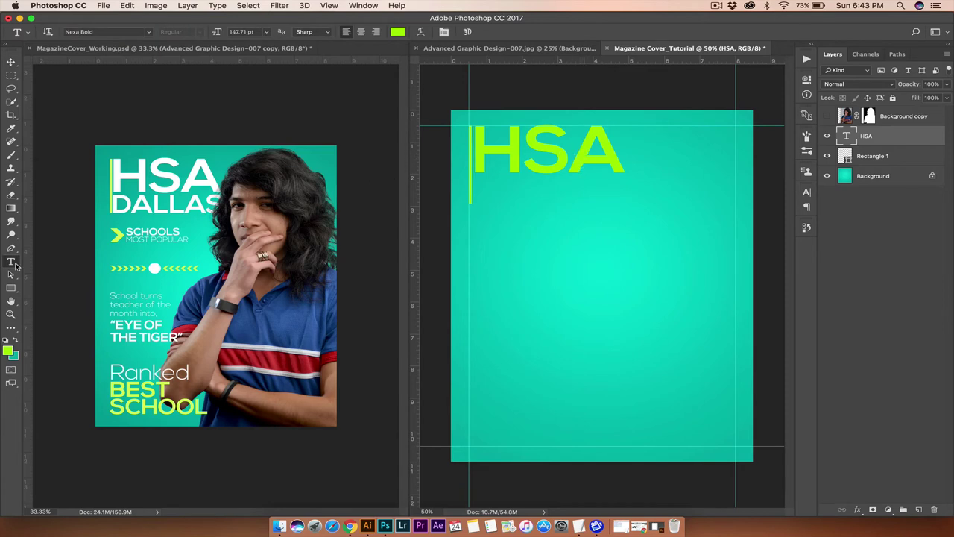
{"action": "left_click_drag", "start_coordinate": [16, 266], "coordinate": [63, 265]}
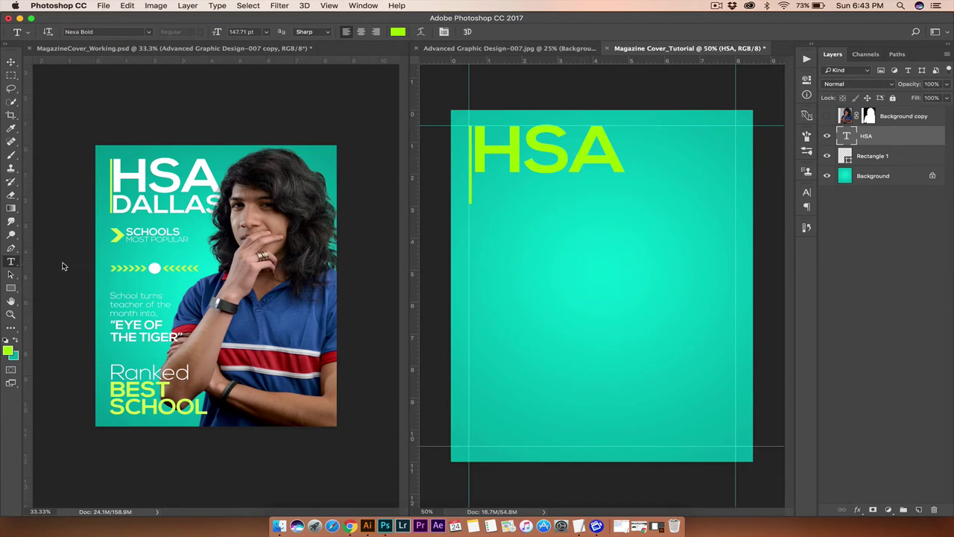
{"action": "left_click", "coordinate": [578, 160]}
{"action": "left_click_drag", "start_coordinate": [610, 159], "coordinate": [490, 149]}
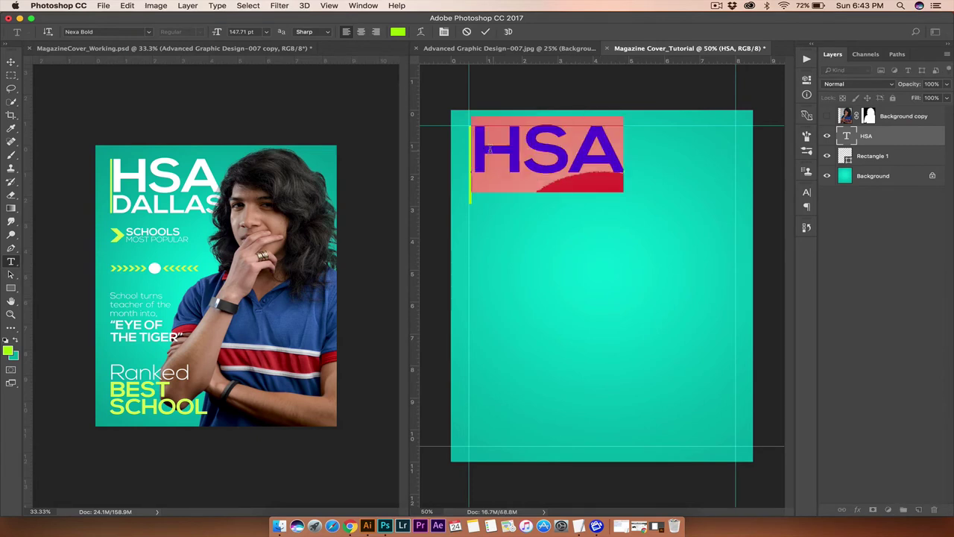
{"action": "left_click", "coordinate": [398, 31]}
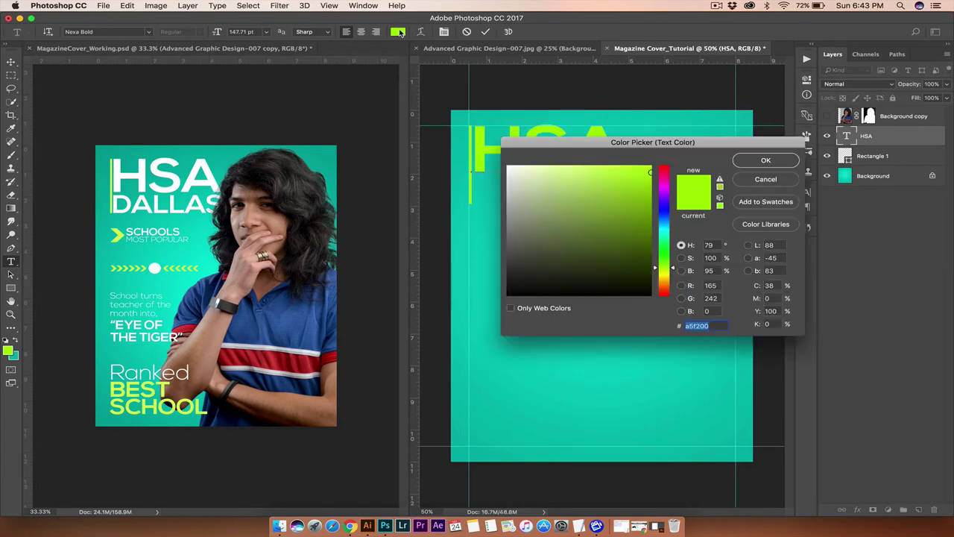
{"action": "mouse_move", "coordinate": [586, 226]}
{"action": "left_mouse_down"}
{"action": "mouse_move", "coordinate": [541, 171]}
{"action": "mouse_move", "coordinate": [518, 161]}
{"action": "left_mouse_up"}
{"action": "left_click", "coordinate": [766, 161]}
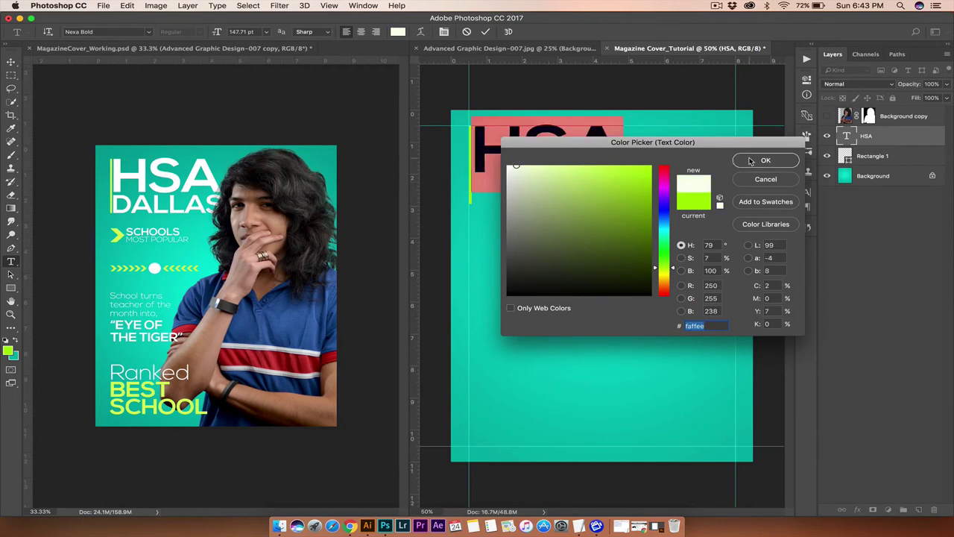
{"action": "key", "text": "super+h"}
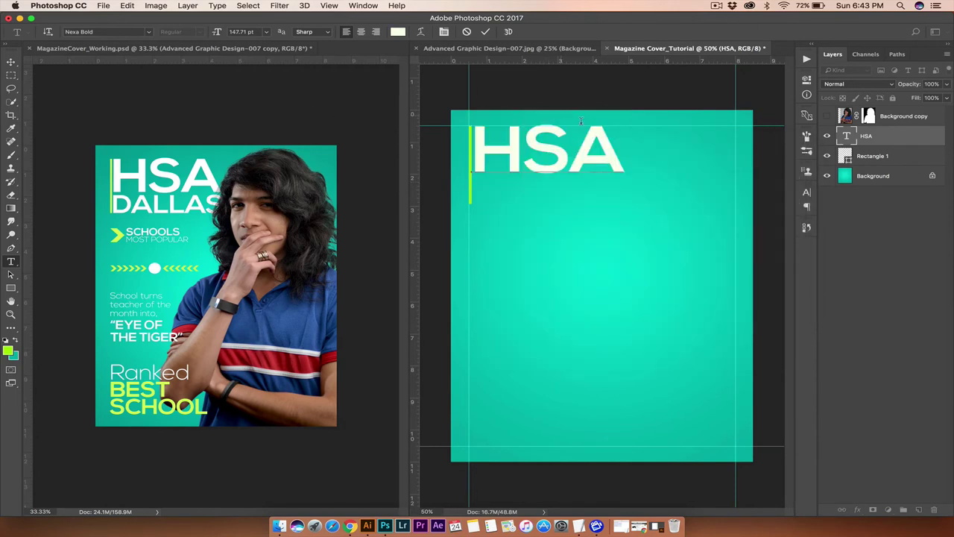
{"action": "left_click", "coordinate": [485, 32]}
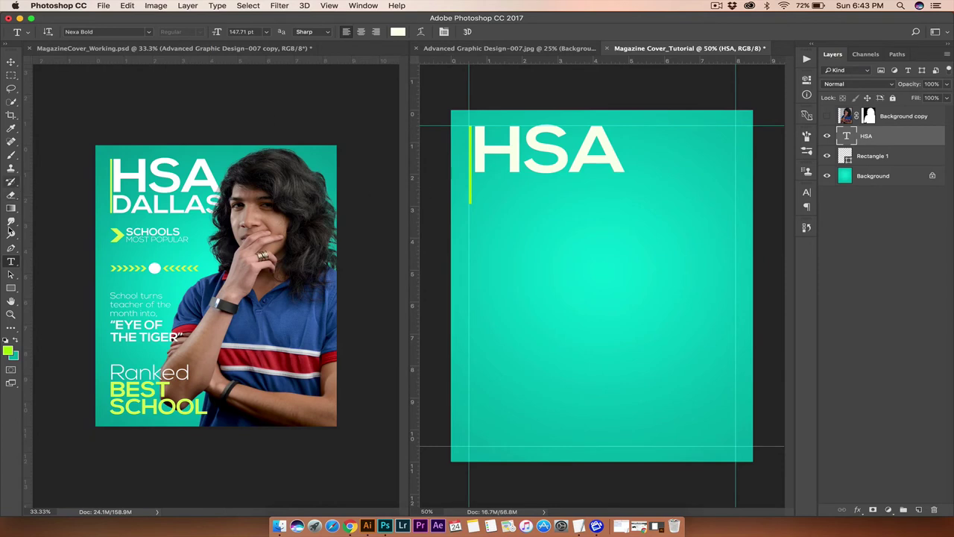
Add the off-white text "DALLAS" in Nexa Bold at 27.93 pt below the HSA title
{"action": "left_click", "coordinate": [531, 226]}
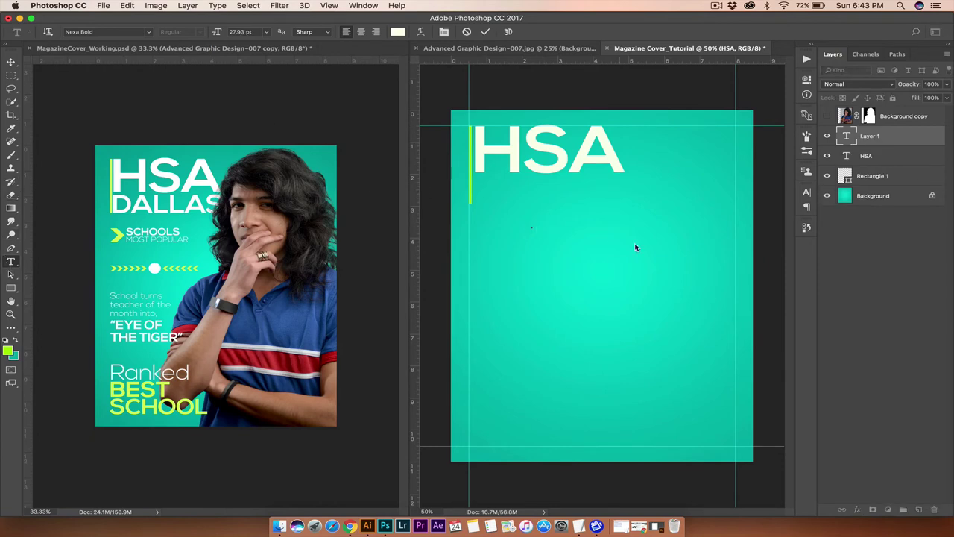
{"action": "type", "text": "DALLAS"}
{"action": "left_click", "coordinate": [486, 31]}
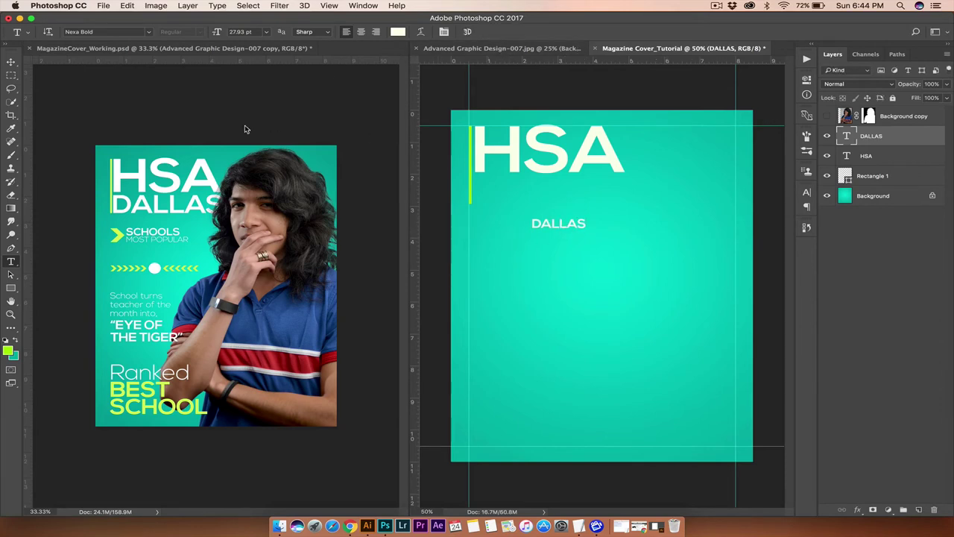
Move DALLAS directly under HSA beside the green bar and scale it up proportionally to match the width of HSA
{"action": "left_click", "coordinate": [11, 61]}
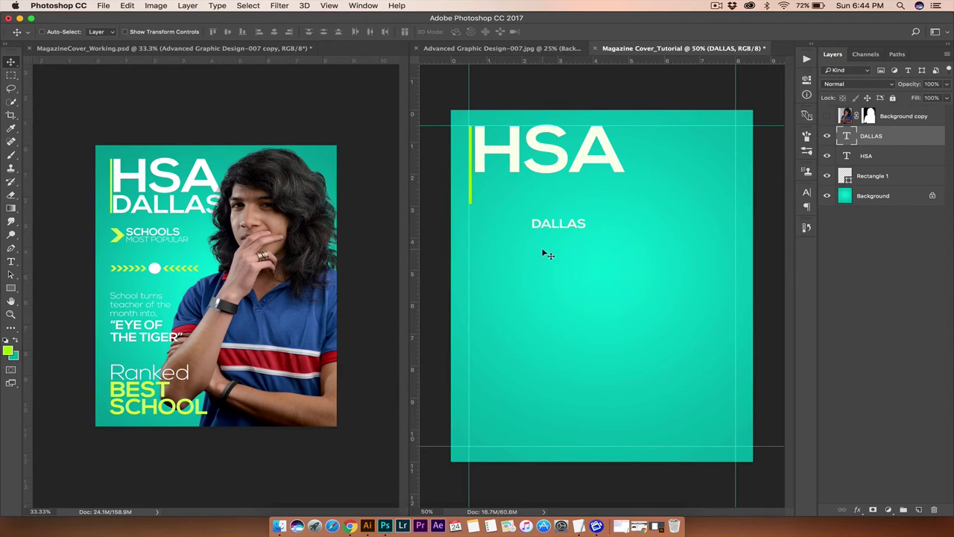
{"action": "left_click_drag", "start_coordinate": [559, 222], "coordinate": [502, 183]}
{"action": "key", "text": "super+t"}
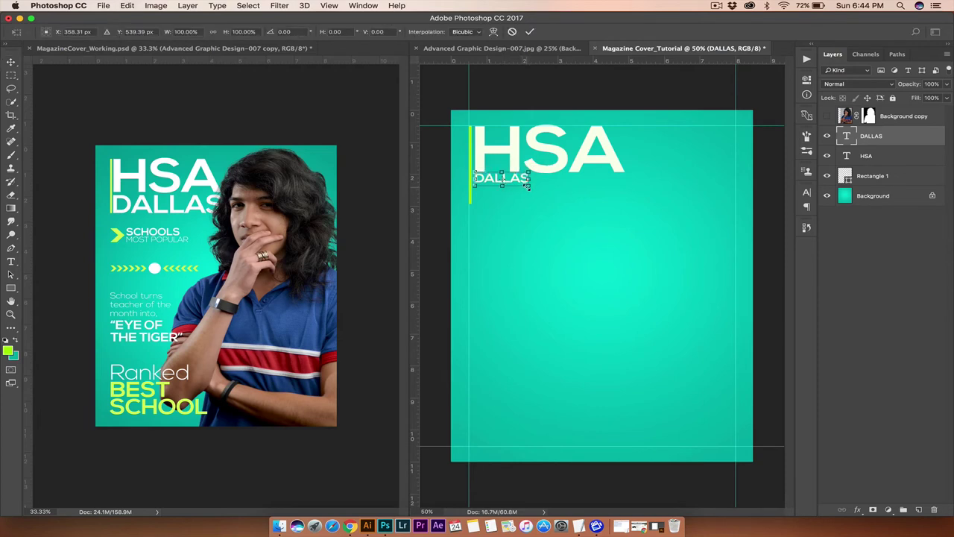
{"action": "left_click_drag", "start_coordinate": [528, 187], "coordinate": [626, 210]}
{"action": "key", "text": "Return"}
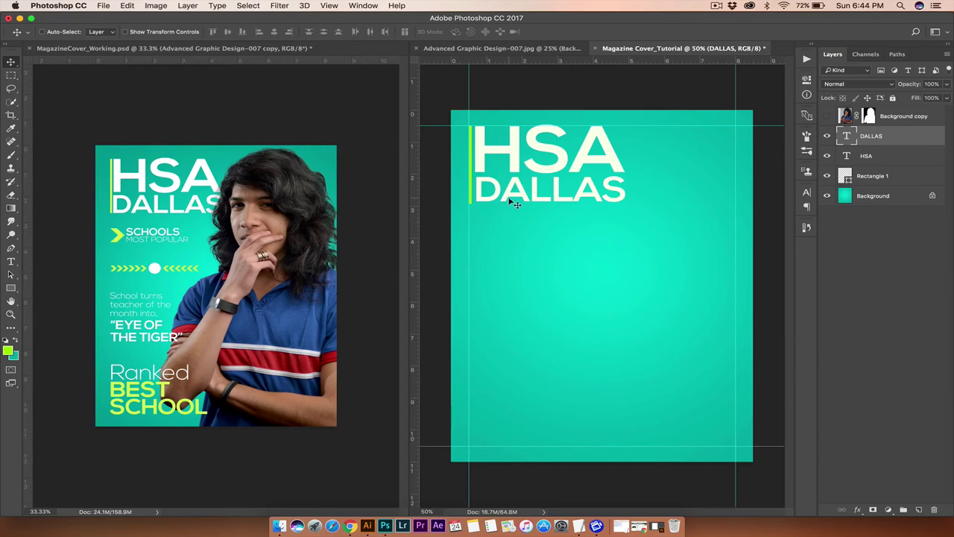
Align the left edge of DALLAS with the H of HSA and lower the word to the bottom end of the green bar
{"action": "key", "text": "super+equal"}
{"action": "key", "text": "super+equal"}
{"action": "key", "text": "super+equal"}
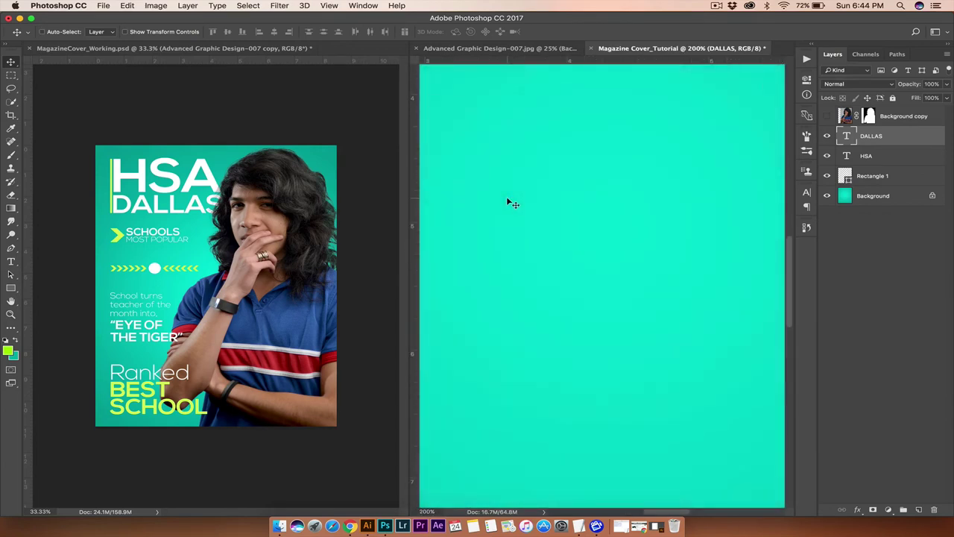
{"action": "scroll", "coordinate": [507, 196], "scroll_direction": "up", "scroll_amount": 5}
{"action": "scroll", "coordinate": [507, 196], "scroll_direction": "left", "scroll_amount": 4}
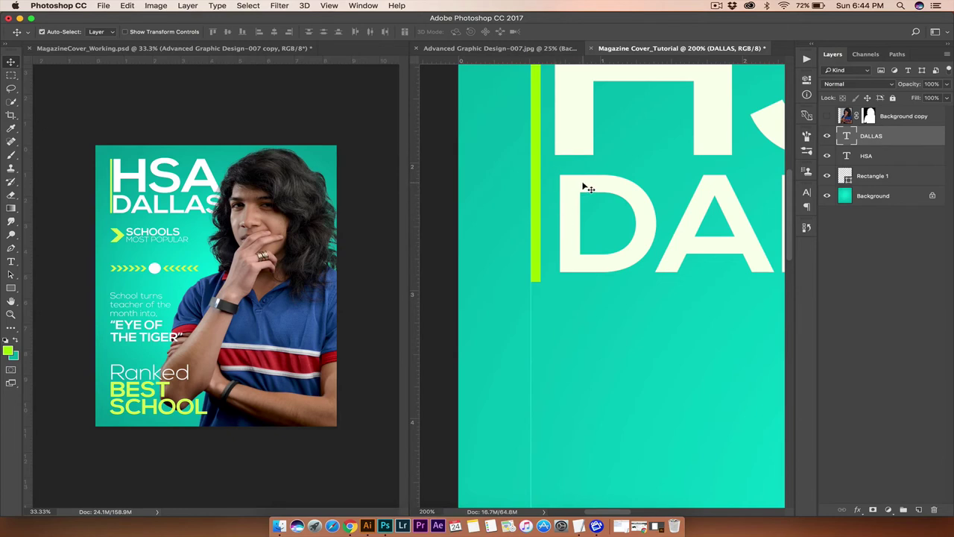
{"action": "key", "text": "shift+Left"}
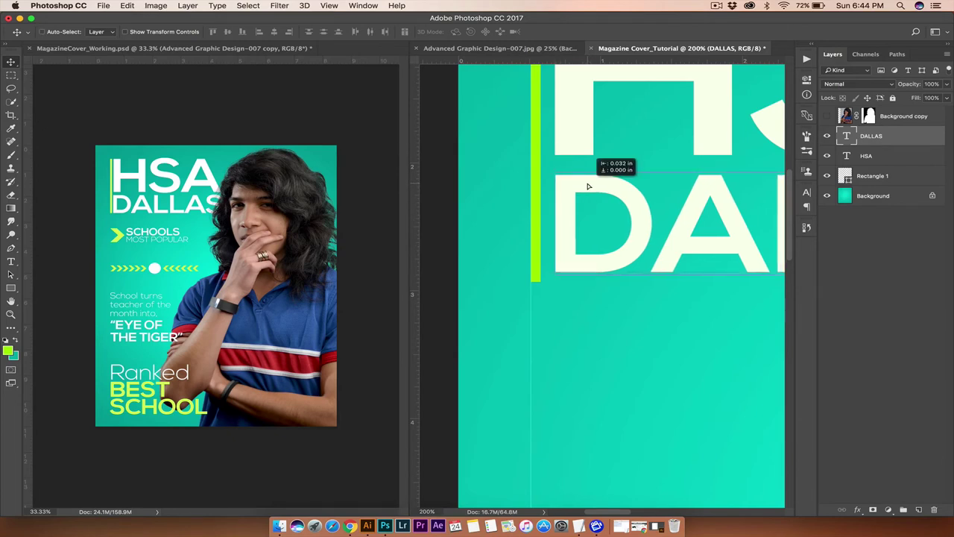
{"action": "key", "text": "Left"}
{"action": "key", "text": "Right"}
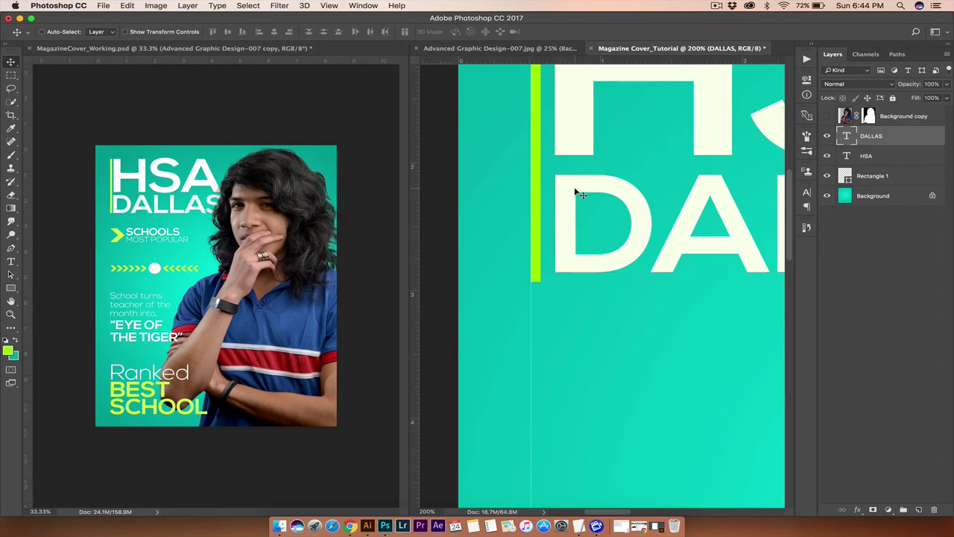
{"action": "left_click_drag", "start_coordinate": [575, 188], "coordinate": [576, 203]}
{"action": "scroll", "coordinate": [640, 329], "scroll_direction": "right", "scroll_amount": 6}
{"action": "key", "text": "super+minus"}
{"action": "key", "text": "super+minus"}
{"action": "key", "text": "super+minus"}
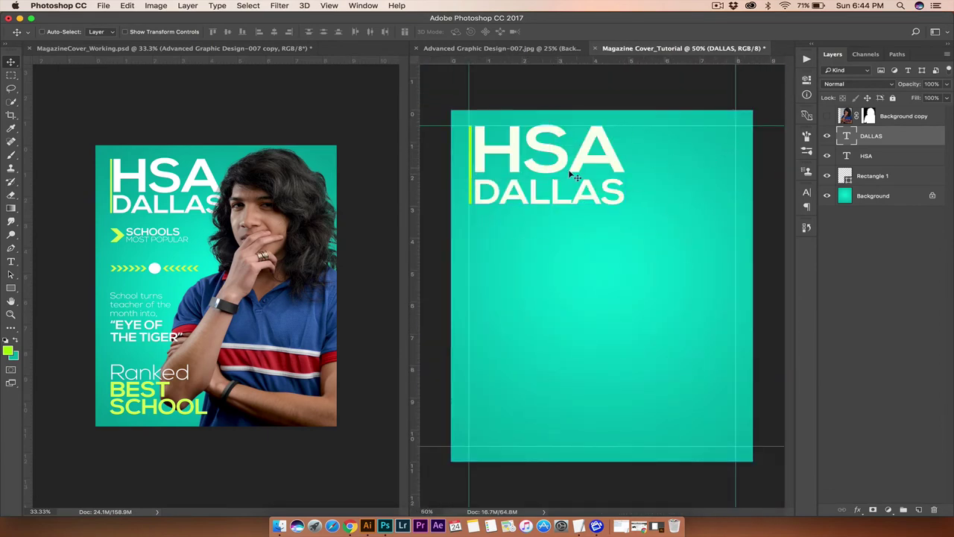
Show the portrait layer, shift it to the right and scale it down slightly so it overlaps less of the title
{"action": "left_click", "coordinate": [827, 117]}
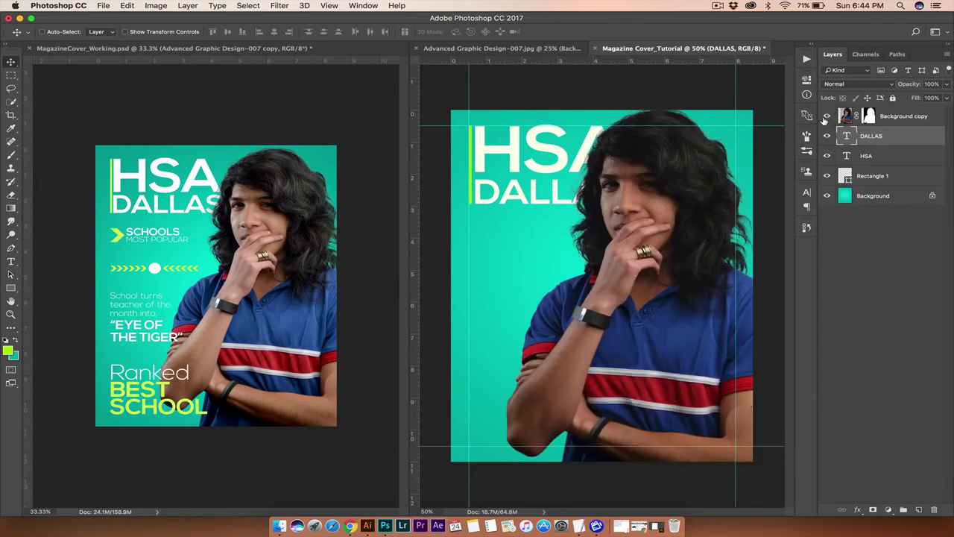
{"action": "left_click", "coordinate": [690, 274], "text": "super"}
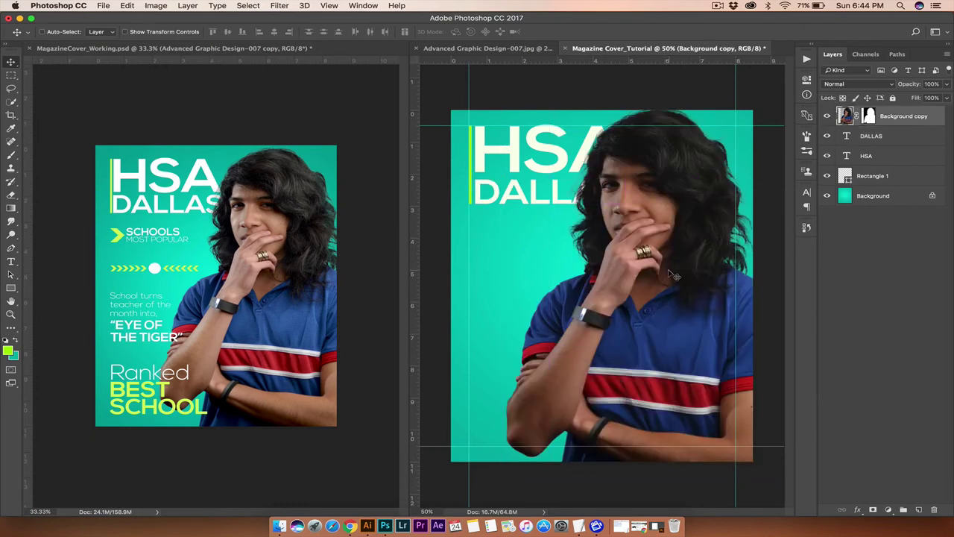
{"action": "left_click_drag", "start_coordinate": [673, 276], "coordinate": [697, 272]}
{"action": "key", "text": "super+t"}
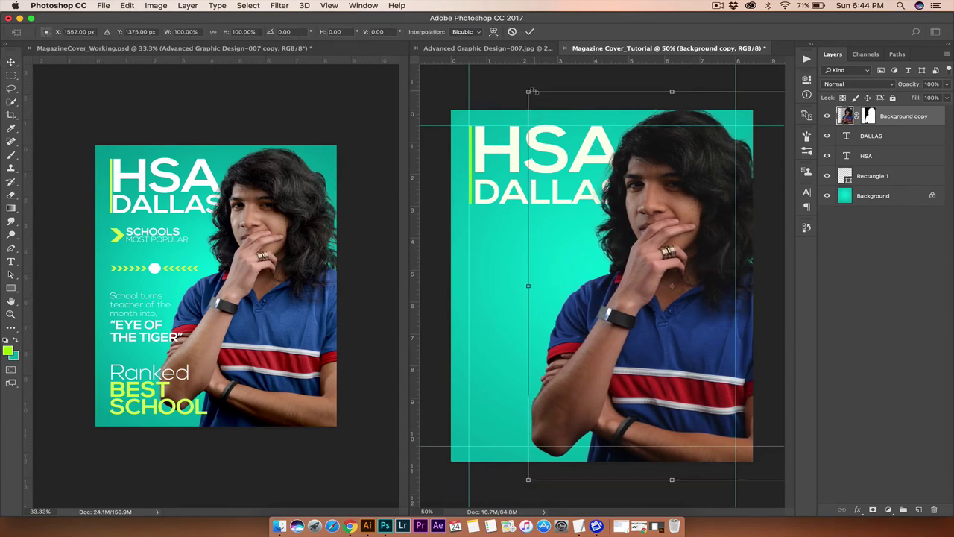
{"action": "left_click_drag", "start_coordinate": [529, 92], "coordinate": [541, 107]}
{"action": "key", "text": "Return"}
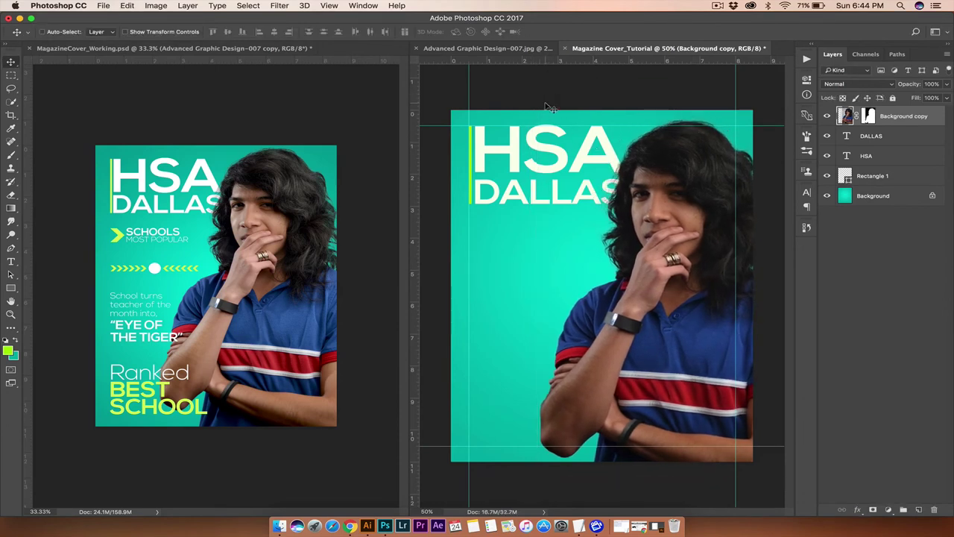
{"action": "left_click_drag", "start_coordinate": [675, 253], "coordinate": [676, 253]}
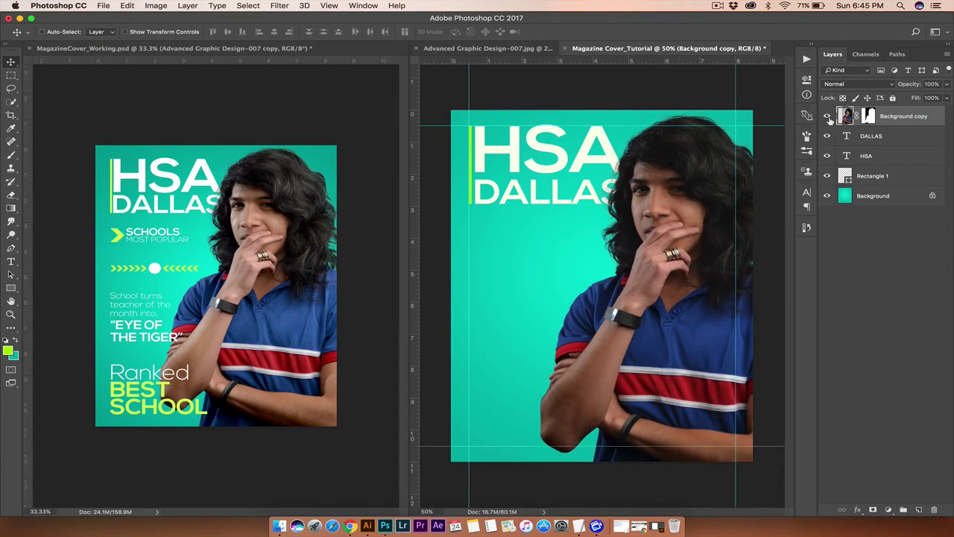
Hide the portrait layer and draw a lime chevron custom shape about 109 × 118 px on the left margin guide below the green bar
{"action": "left_click", "coordinate": [827, 116]}
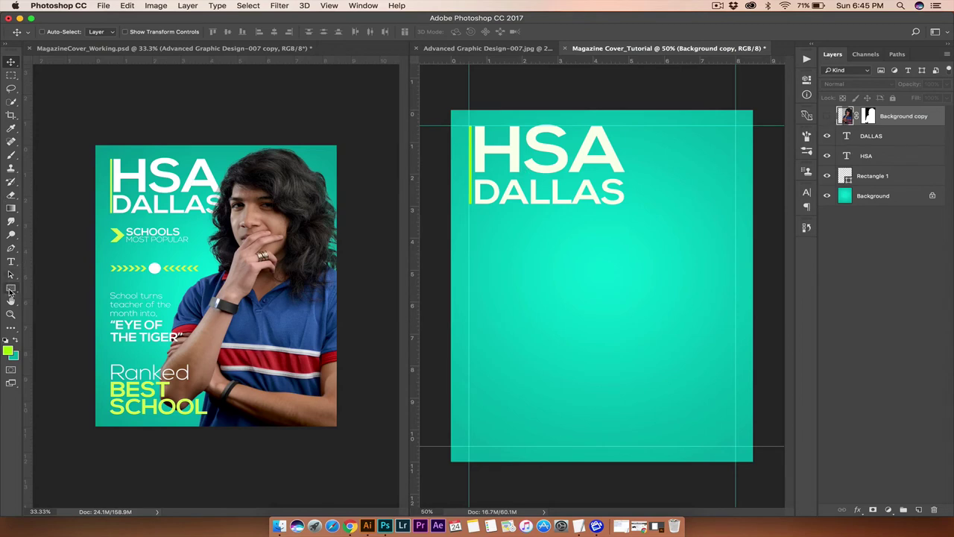
{"action": "left_click", "coordinate": [10, 289]}
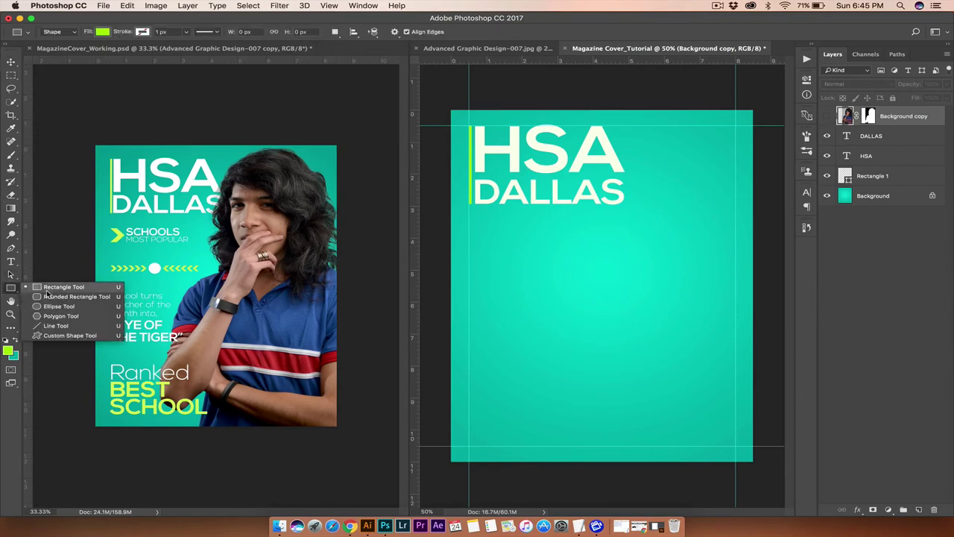
{"action": "left_click", "coordinate": [58, 335]}
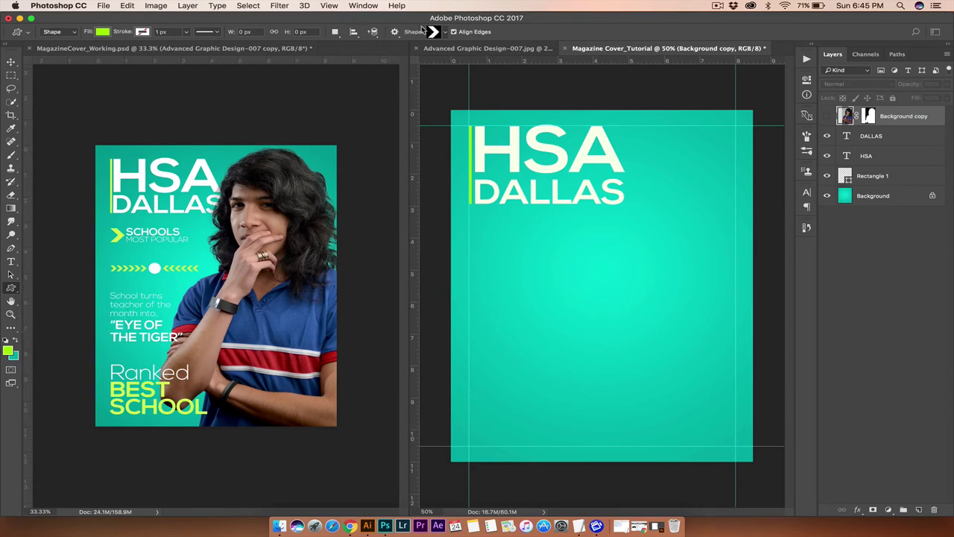
{"action": "left_click", "coordinate": [446, 33]}
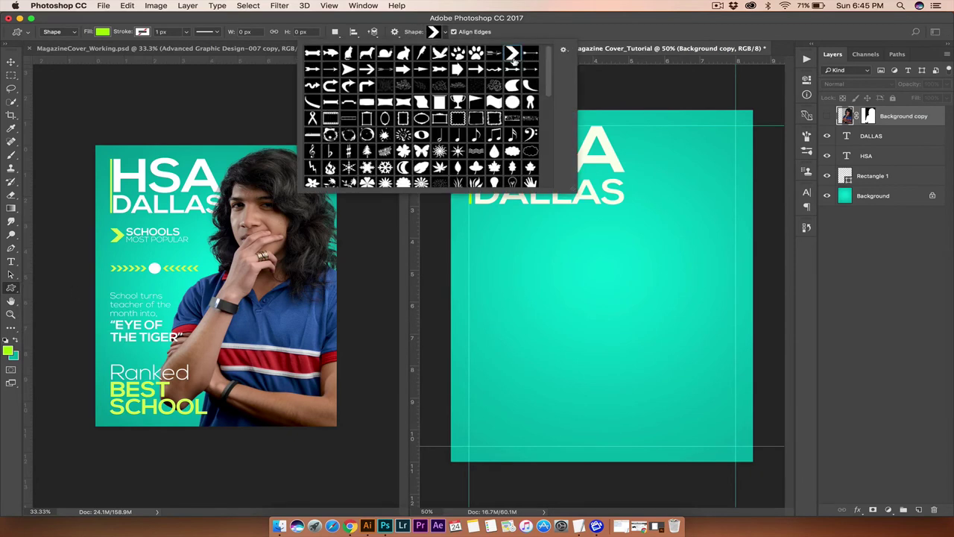
{"action": "left_click", "coordinate": [469, 256]}
{"action": "left_click", "coordinate": [453, 279]}
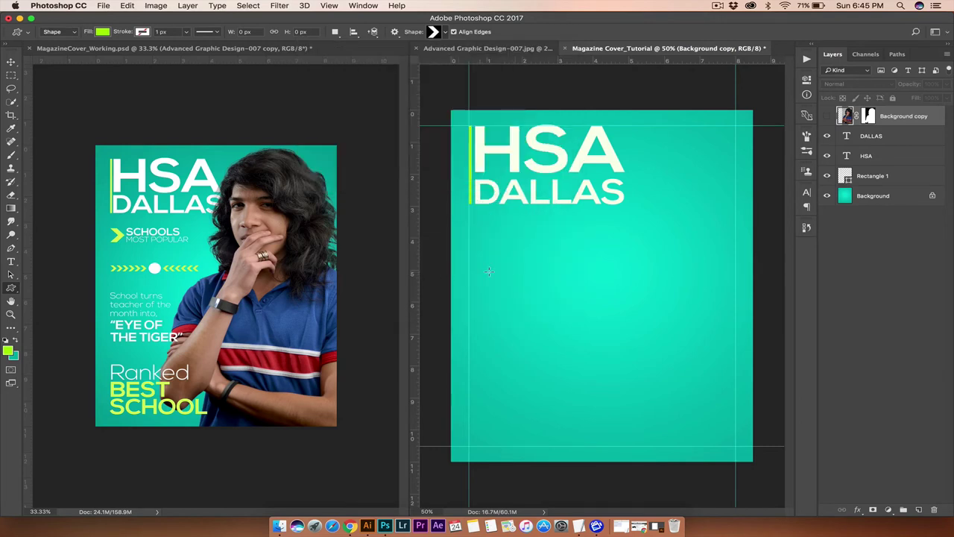
{"action": "key", "text": "super+plus"}
{"action": "key", "text": "super+plus"}
{"action": "scroll", "coordinate": [515, 267], "scroll_direction": "up", "scroll_amount": 3}
{"action": "scroll", "coordinate": [521, 272], "scroll_direction": "left", "scroll_amount": 2}
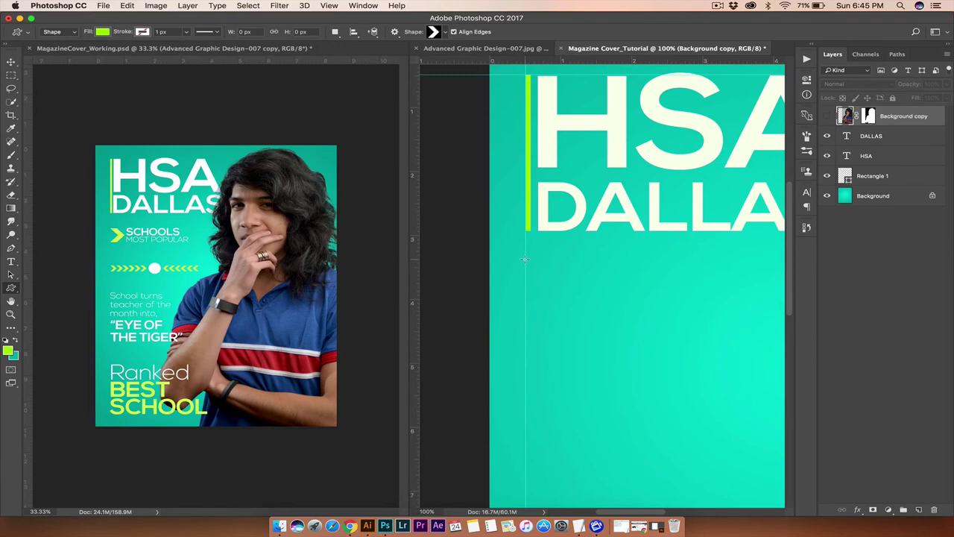
{"action": "left_click_drag", "start_coordinate": [526, 258], "coordinate": [556, 293]}
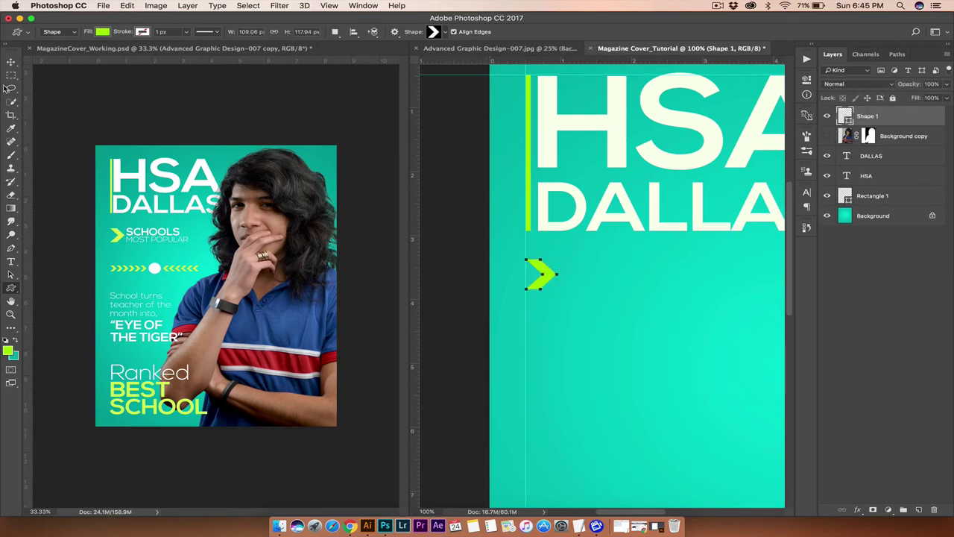
{"action": "left_click", "coordinate": [12, 62]}
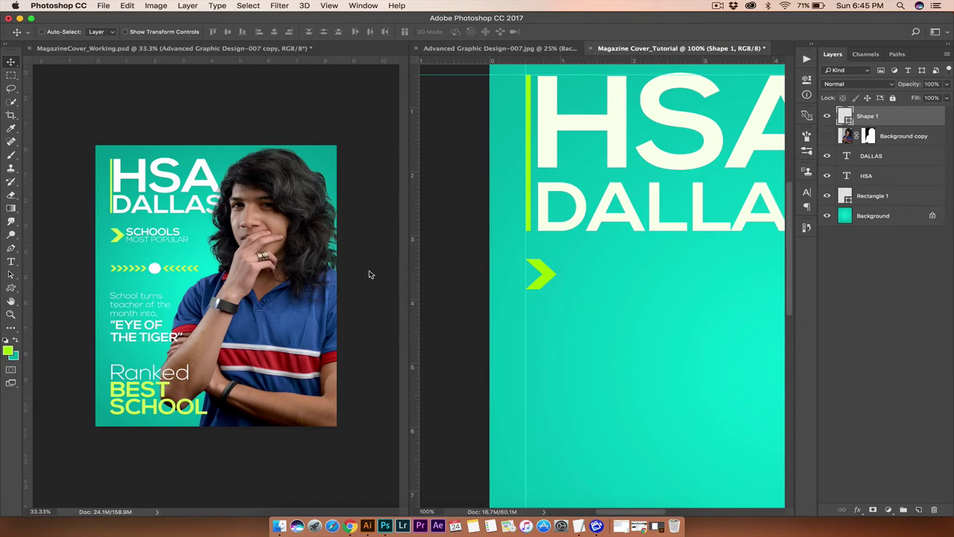
Add the off-white text "SCHOOLS" in Nexa Bold at 27.93 pt and place it just to the right of the chevron
{"action": "left_click", "coordinate": [11, 261]}
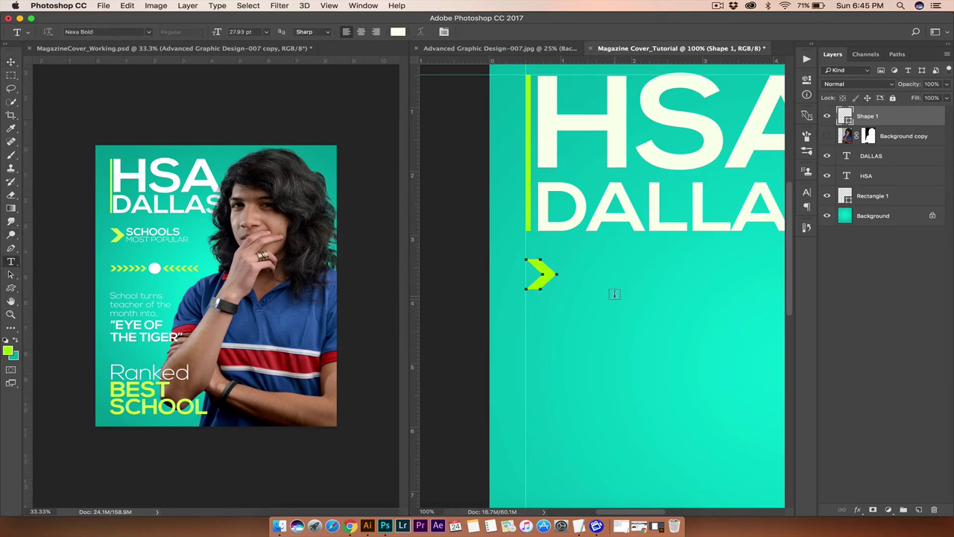
{"action": "left_click", "coordinate": [592, 307]}
{"action": "type", "text": "SCHOOLS"}
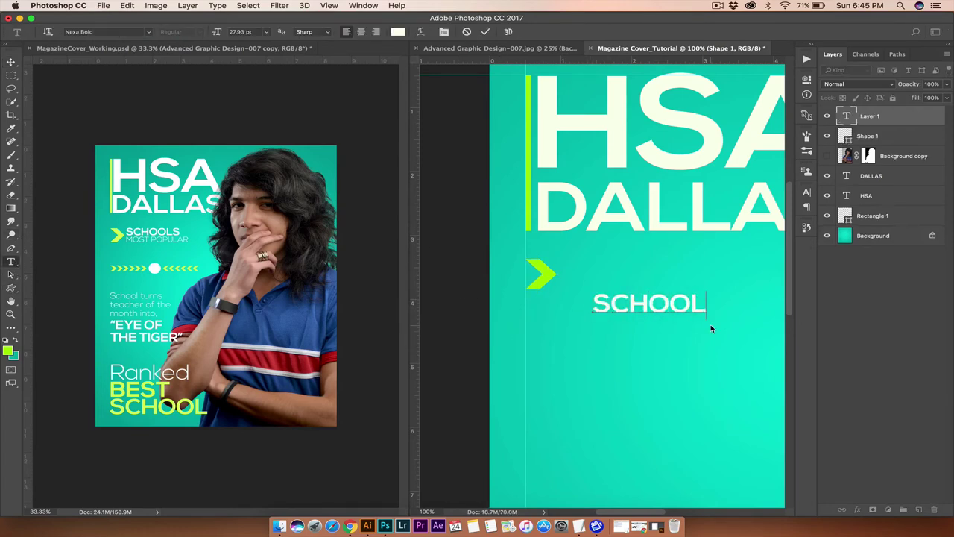
{"action": "left_click", "coordinate": [11, 61]}
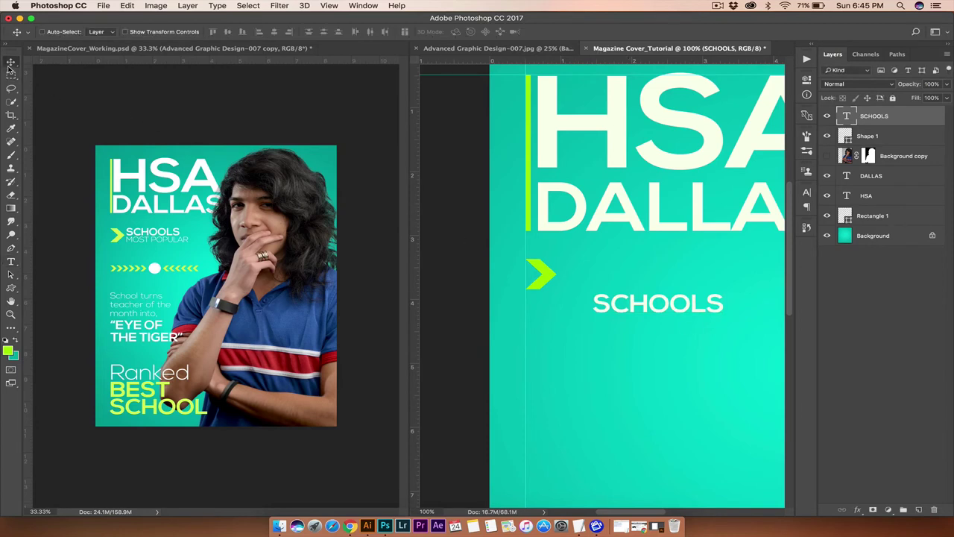
{"action": "left_click_drag", "start_coordinate": [638, 304], "coordinate": [613, 270]}
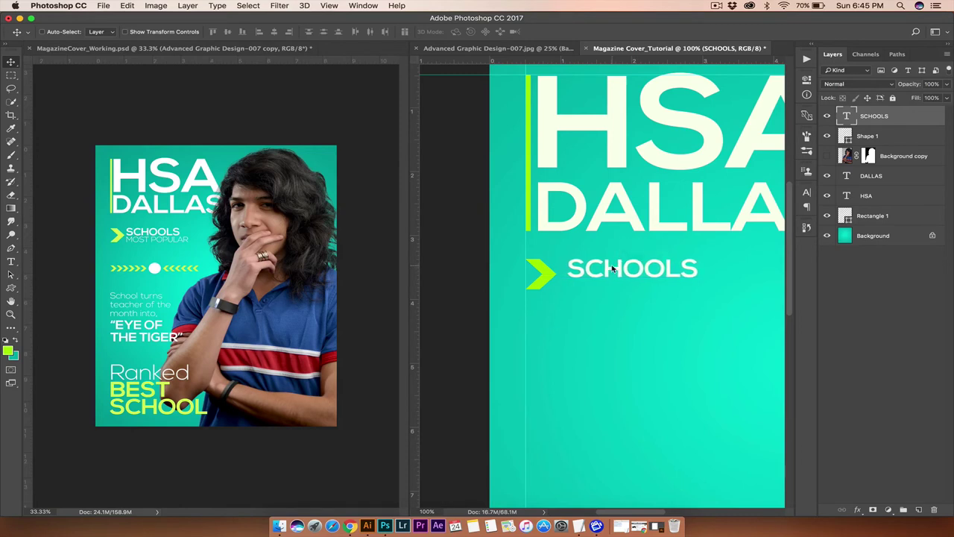
Add the off-white text "MOST POPULAR" in Nexa Light at 27.93 pt below SCHOOLS
{"action": "key", "text": "t"}
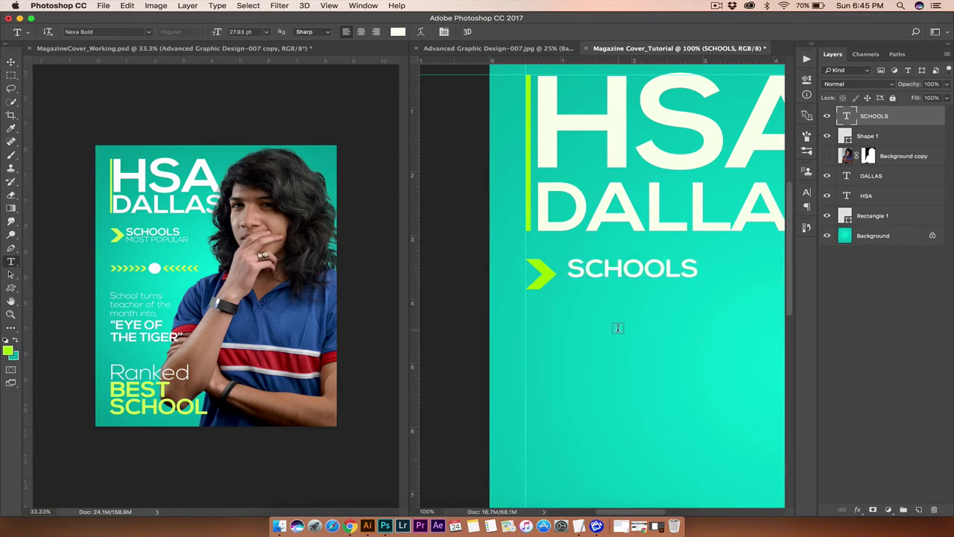
{"action": "left_click", "coordinate": [586, 333]}
{"action": "type", "text": "MO"}
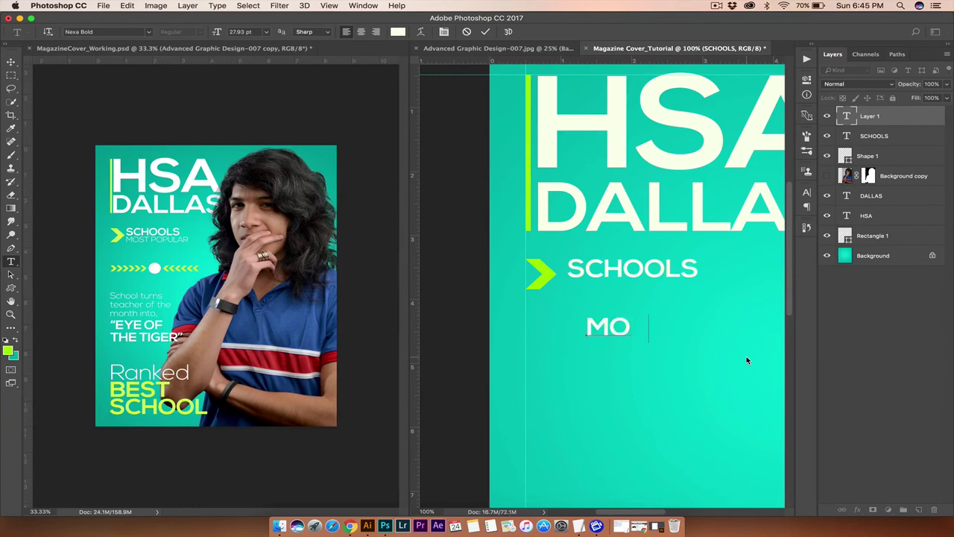
{"action": "type", "text": "ST POPULA"}
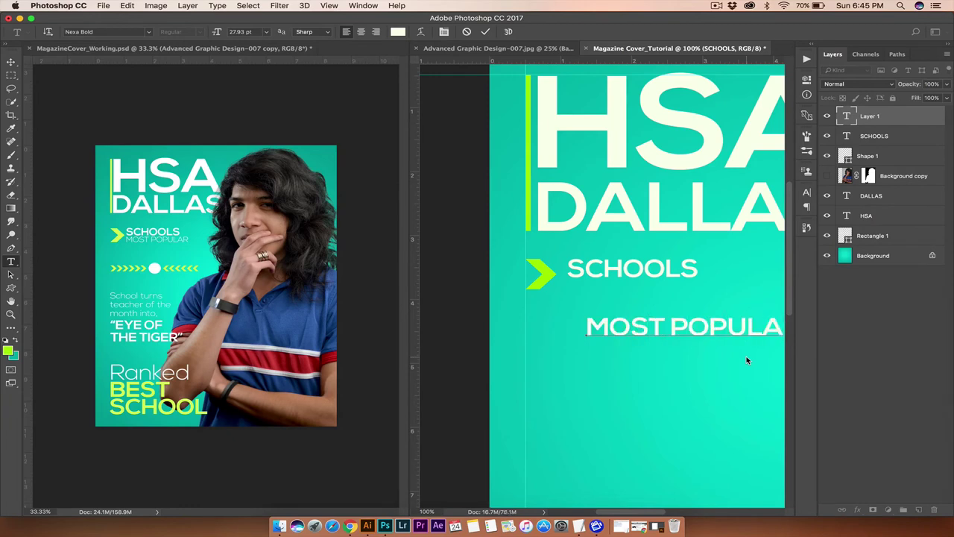
{"action": "left_click_drag", "start_coordinate": [587, 326], "coordinate": [771, 318]}
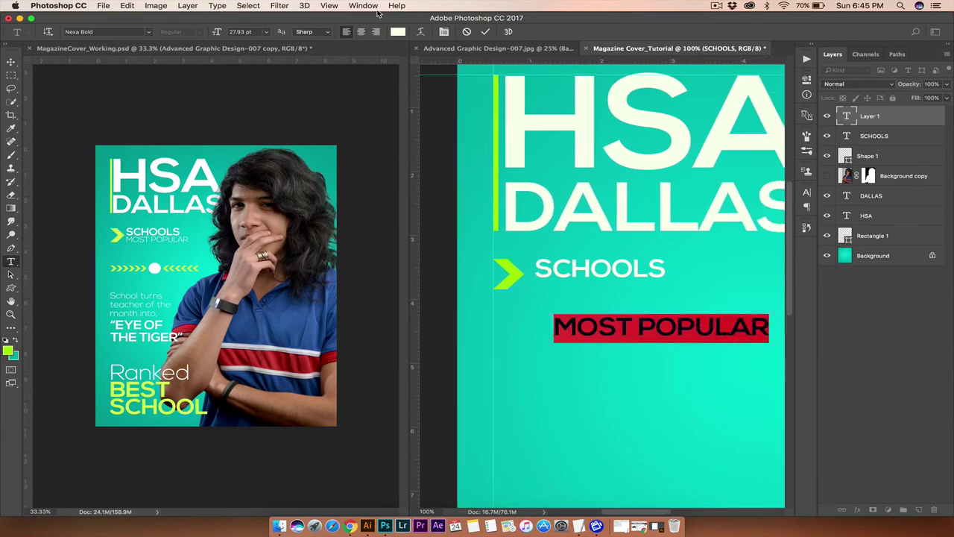
{"action": "left_click", "coordinate": [147, 32]}
{"action": "left_click", "coordinate": [127, 75]}
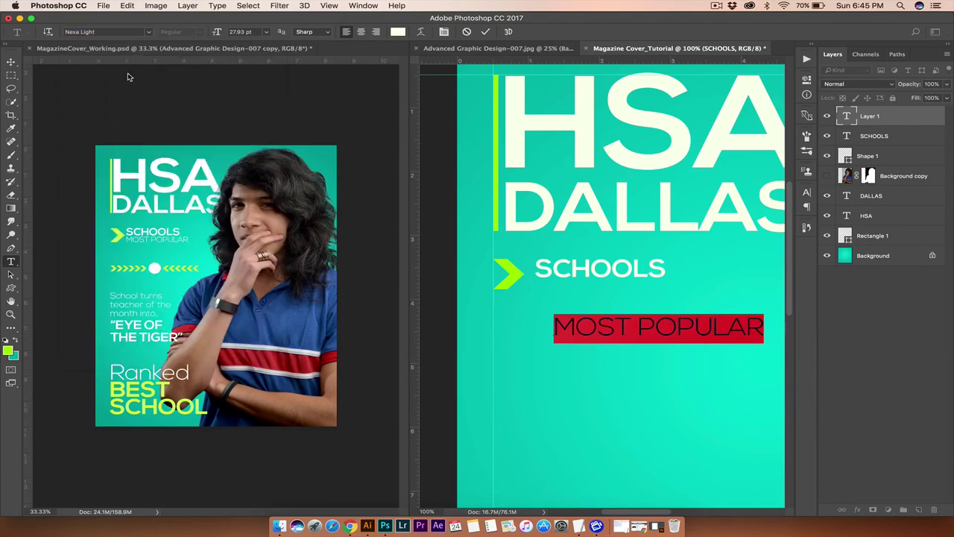
{"action": "left_click", "coordinate": [11, 62]}
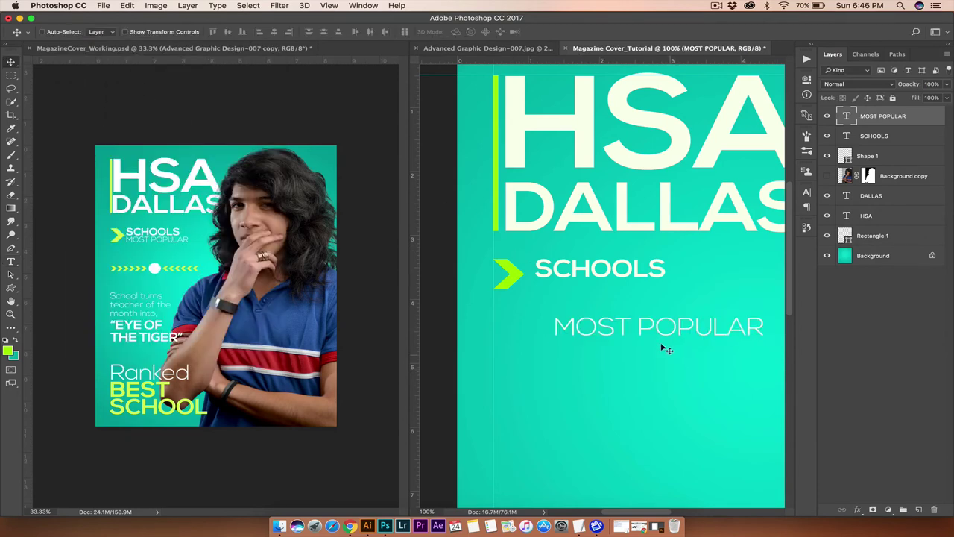
Move MOST POPULAR directly under SCHOOLS and scale it down until its baseline reaches the chevron's lower edge
{"action": "left_click_drag", "start_coordinate": [649, 328], "coordinate": [629, 288]}
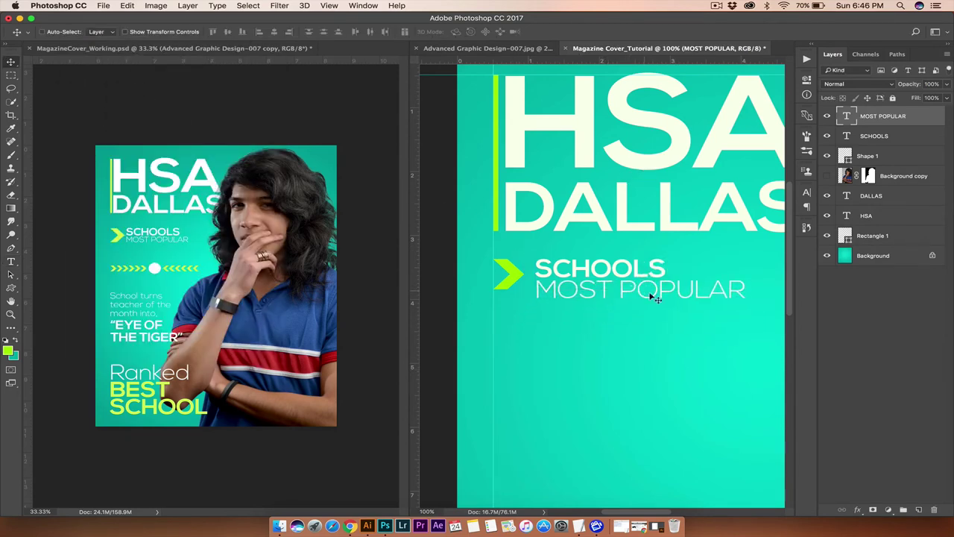
{"action": "key", "text": "super+t"}
{"action": "left_click_drag", "start_coordinate": [745, 306], "coordinate": [676, 296]}
{"action": "key", "text": "Return"}
{"action": "key", "text": "super+minus"}
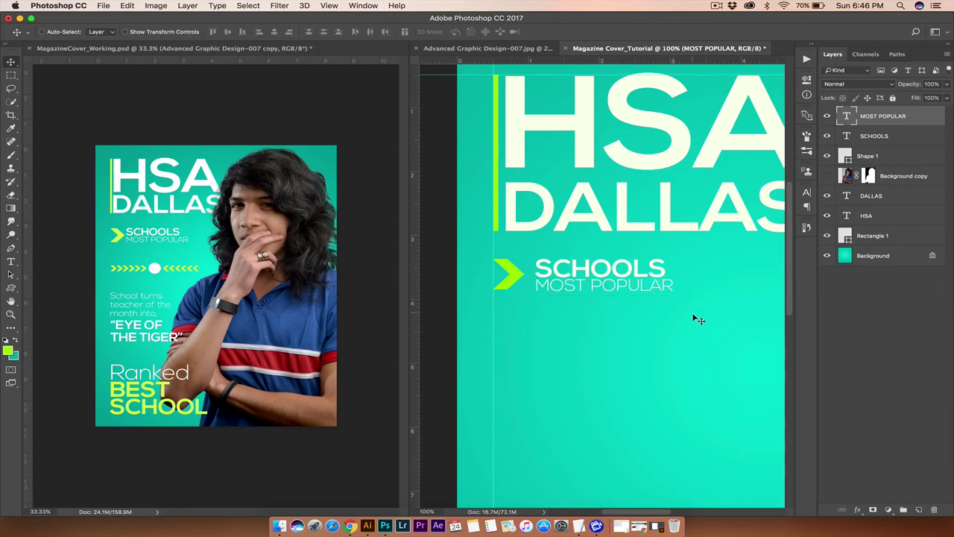
Shift MOST POPULAR to the left so its first letter lines up with the D of DALLAS
{"action": "key", "text": "super+plus"}
{"action": "key", "text": "super+plus"}
{"action": "key", "text": "super+plus"}
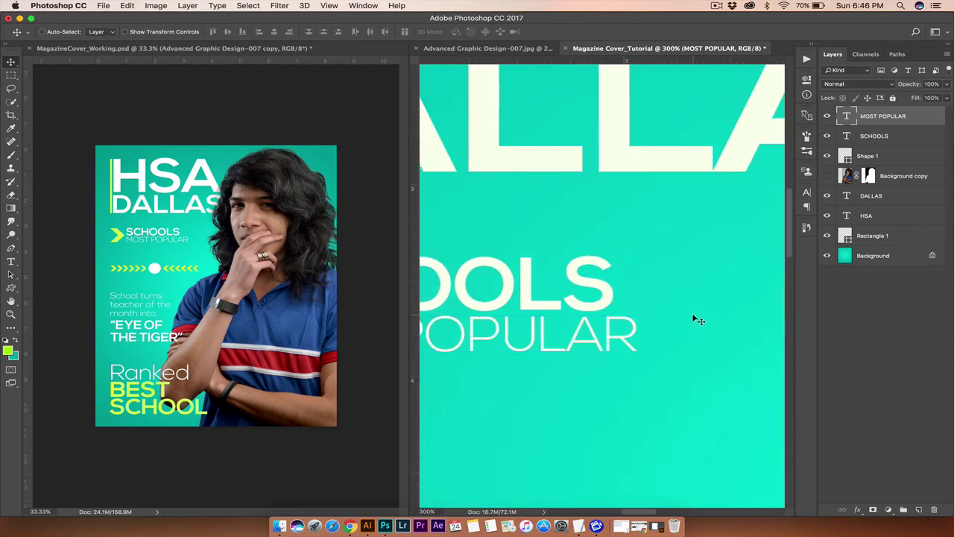
{"action": "scroll", "coordinate": [692, 312], "scroll_direction": "left", "scroll_amount": 10}
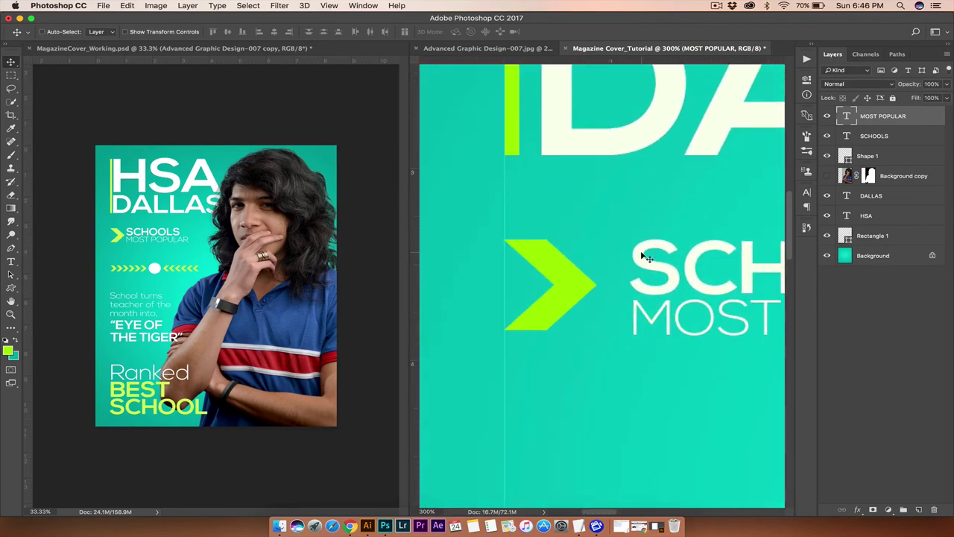
{"action": "left_click_drag", "start_coordinate": [646, 257], "coordinate": [551, 248]}
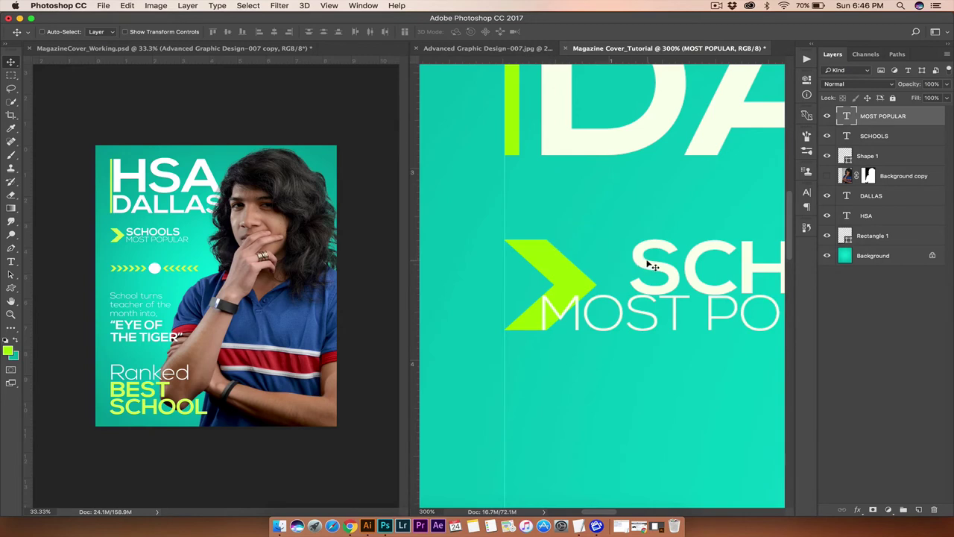
Try lining SCHOOLS up with the D of DALLAS and widening the gap to MOST POPULAR, and undo these moves
{"action": "left_click_drag", "start_coordinate": [650, 265], "coordinate": [562, 263]}
{"action": "scroll", "coordinate": [582, 302], "scroll_direction": "right", "scroll_amount": 5}
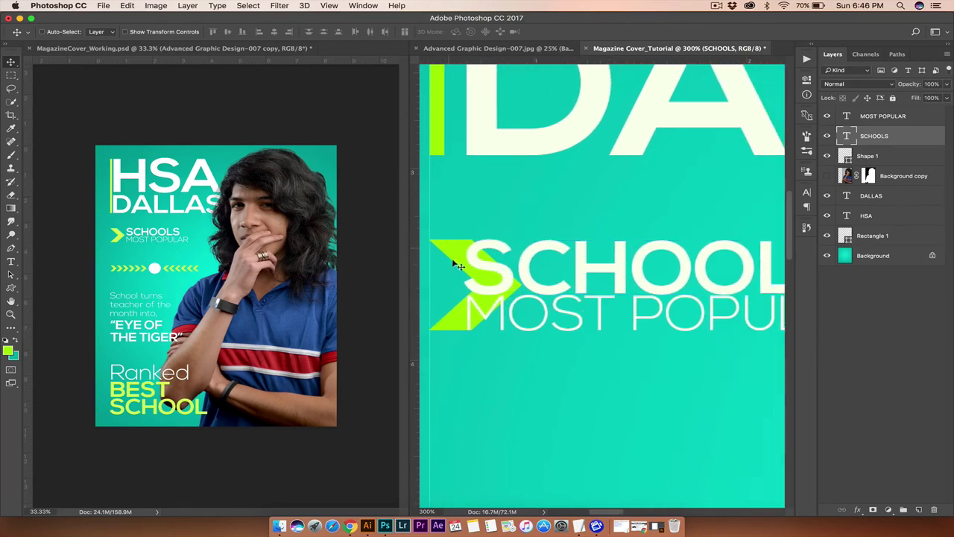
{"action": "left_click_drag", "start_coordinate": [490, 262], "coordinate": [490, 253]}
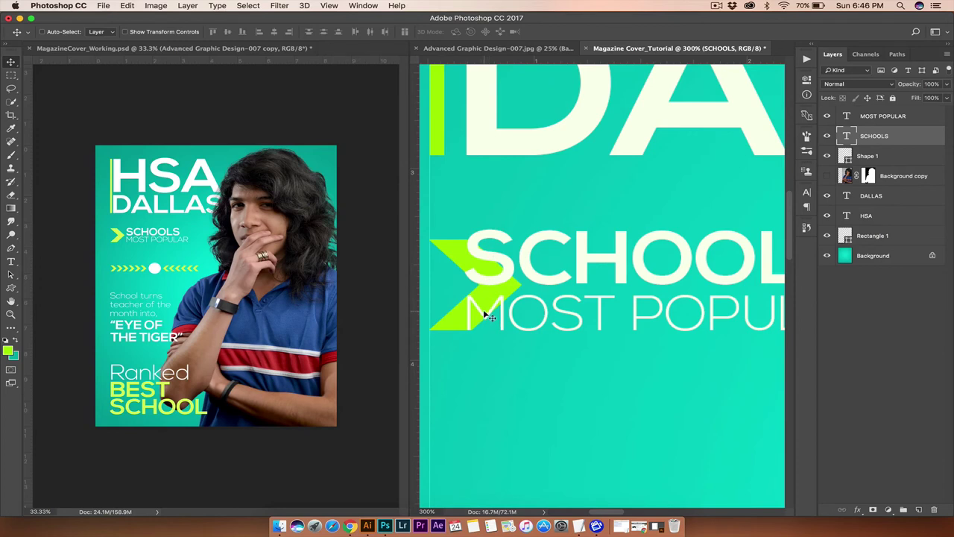
{"action": "left_click_drag", "start_coordinate": [489, 316], "coordinate": [490, 339]}
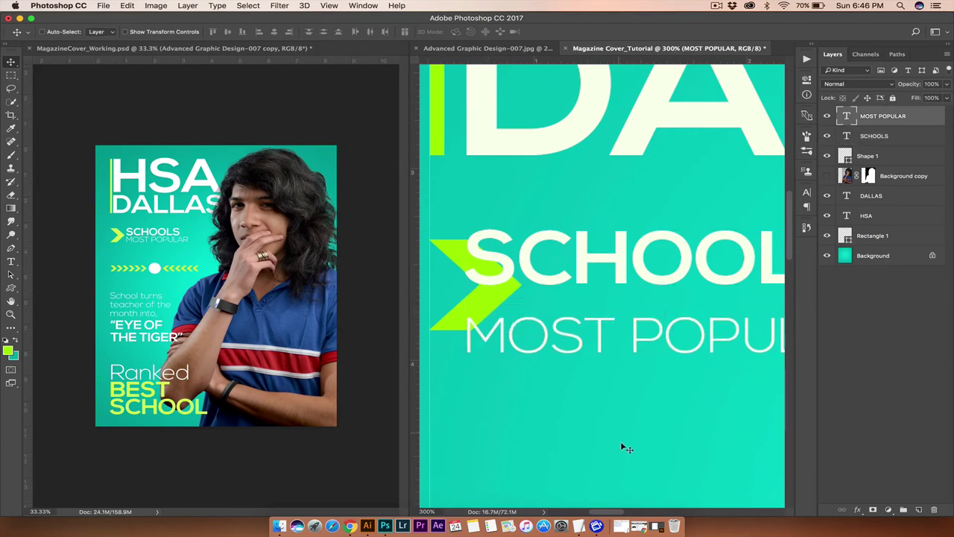
{"action": "key", "text": "super+alt+z"}
{"action": "key", "text": "super+alt+z"}
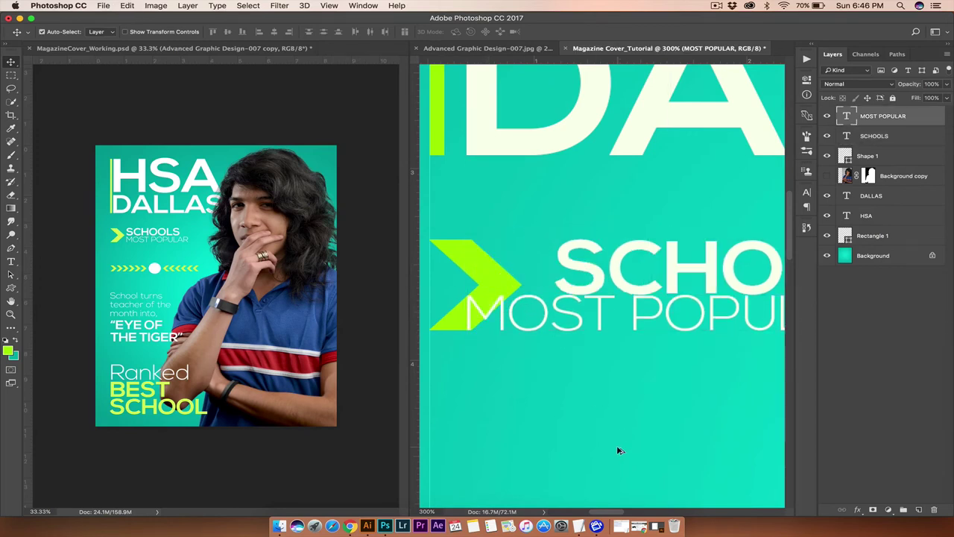
Align SCHOOLS with the start of MOST POPULAR and move both lines together to the right of the chevron
{"action": "left_click_drag", "start_coordinate": [596, 270], "coordinate": [506, 265]}
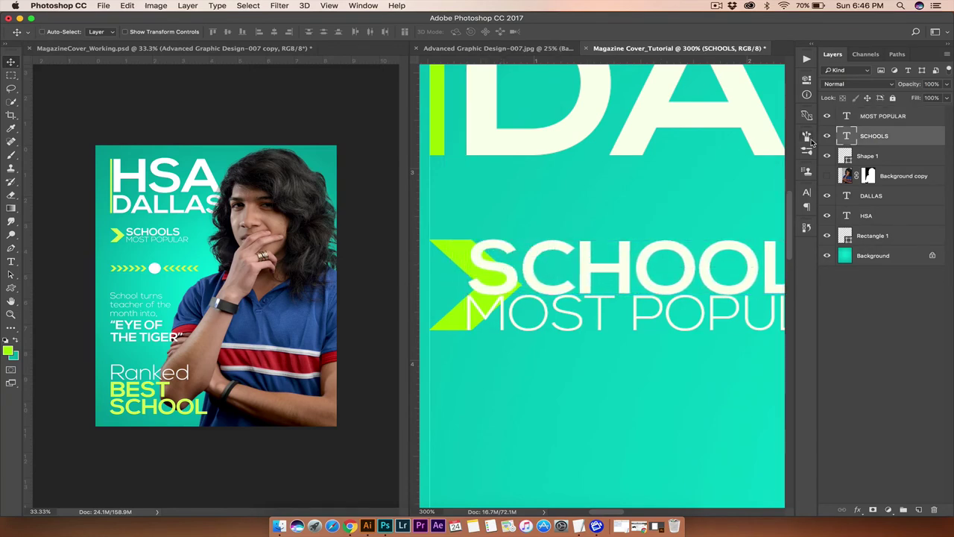
{"action": "left_click", "coordinate": [894, 115]}
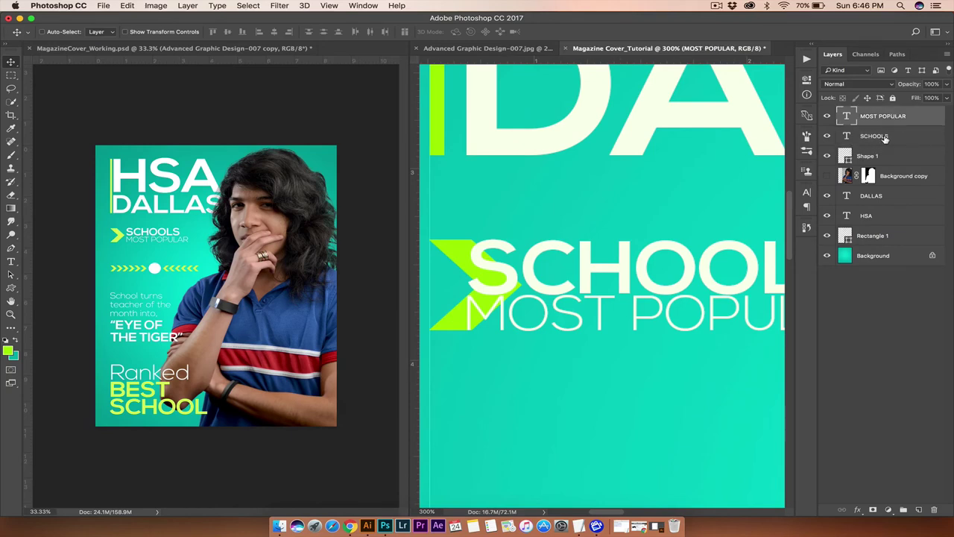
{"action": "left_click", "coordinate": [885, 137], "text": "shift"}
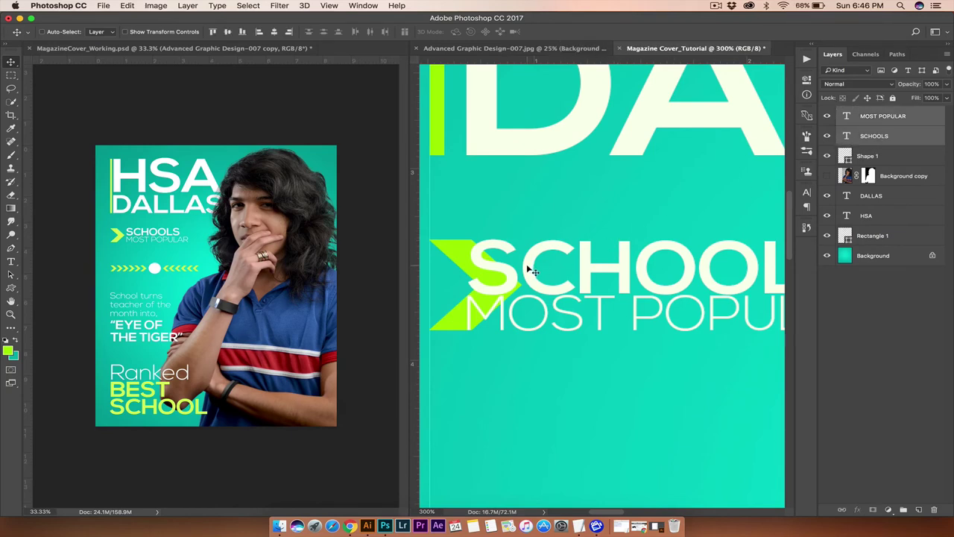
{"action": "left_click_drag", "start_coordinate": [529, 269], "coordinate": [603, 262]}
{"action": "key", "text": "super+minus"}
{"action": "key", "text": "super+minus"}
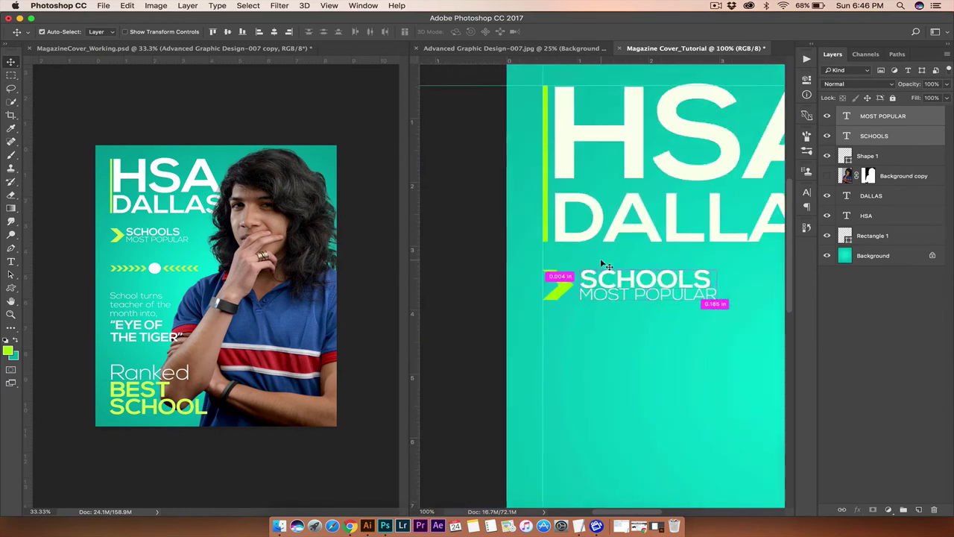
Nudge MOST POPULAR slightly to the right to line up its left edge with SCHOOLS
{"action": "left_click", "coordinate": [886, 116]}
{"action": "key", "text": "alt+Right"}
{"action": "key", "text": "alt+Right"}
{"action": "key", "text": "alt+Right"}
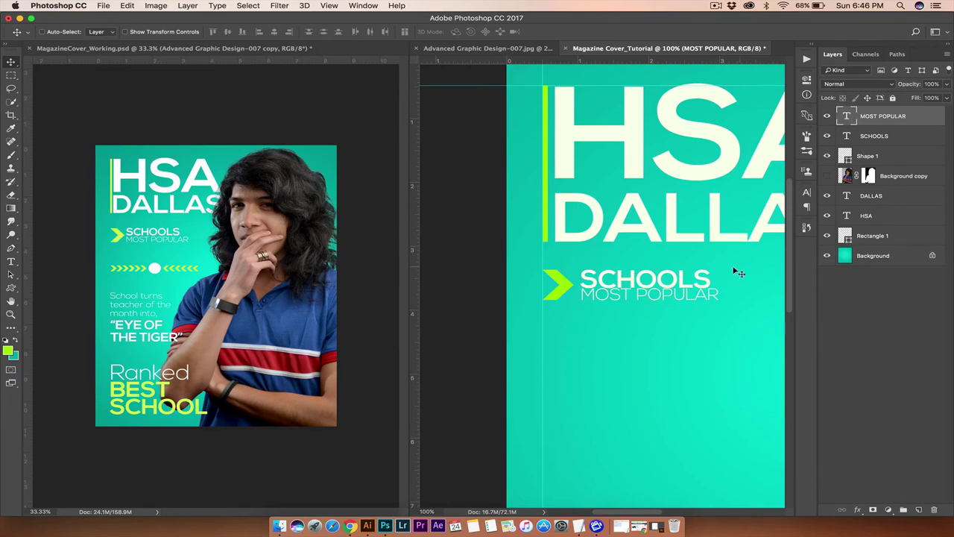
Draw a smaller lime chevron custom shape about 72 × 78 px on the left margin guide below the first chevron
{"action": "scroll", "coordinate": [738, 273], "scroll_direction": "right", "scroll_amount": 2}
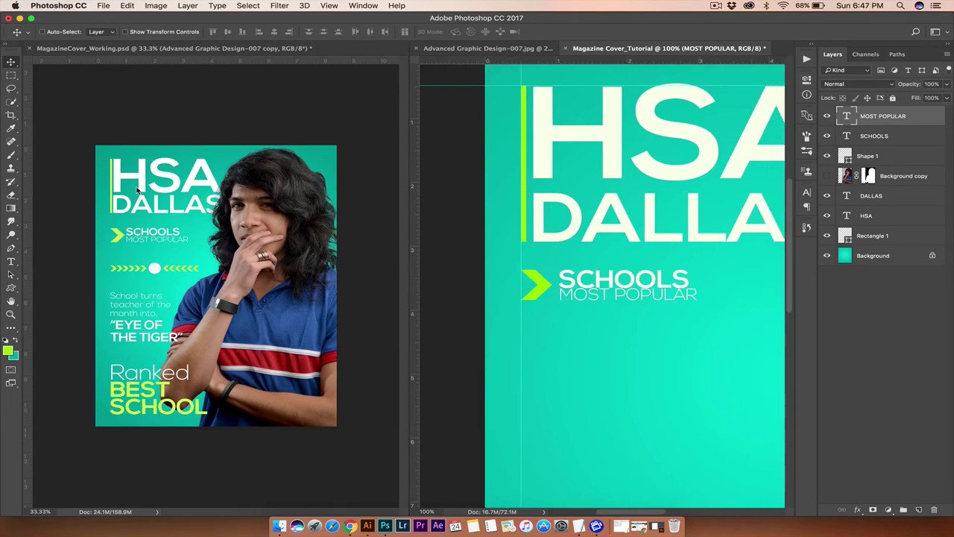
{"action": "left_click", "coordinate": [12, 290]}
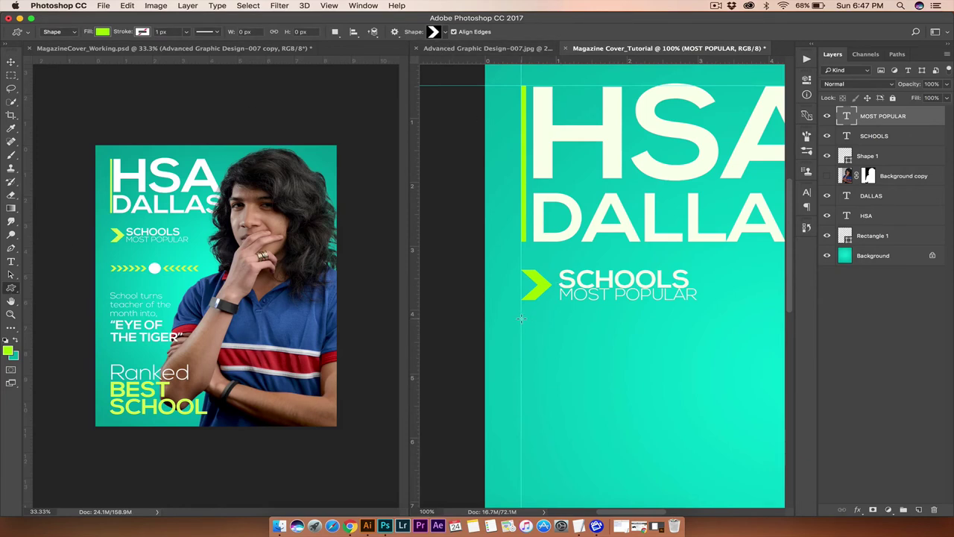
{"action": "left_click_drag", "start_coordinate": [520, 319], "coordinate": [543, 340]}
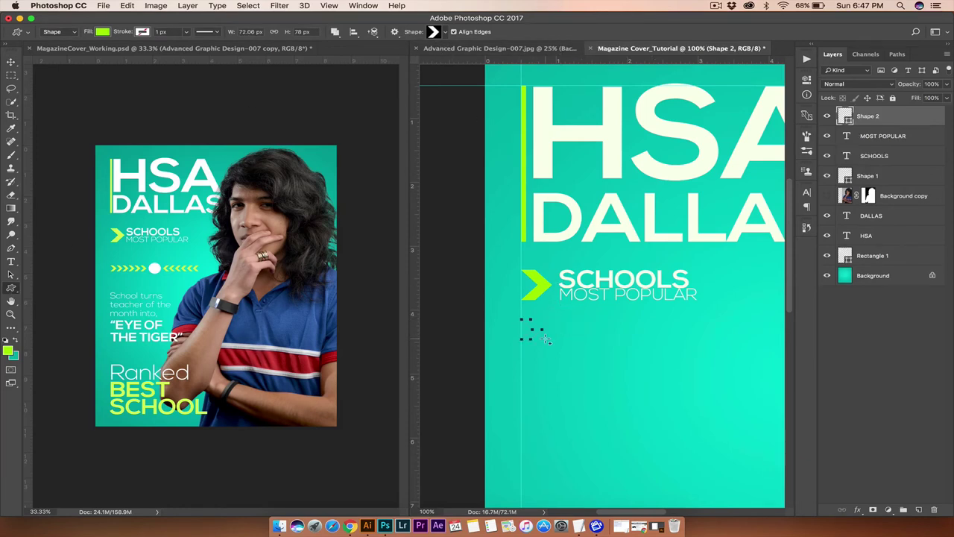
{"action": "left_click", "coordinate": [12, 63]}
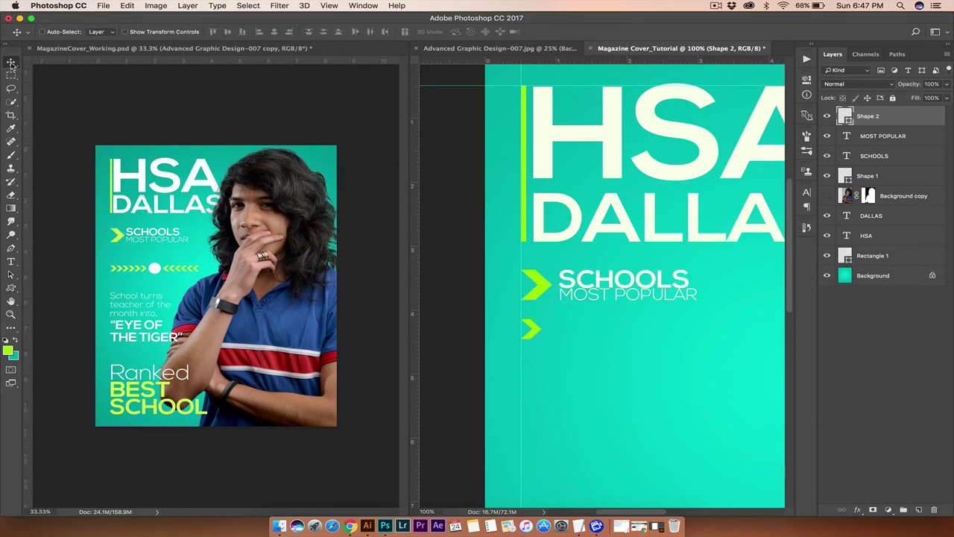
Duplicate the small chevron five times to the right, forming an evenly spaced row of six
{"action": "left_click", "coordinate": [125, 32]}
{"action": "left_click", "coordinate": [126, 32]}
{"action": "left_click", "coordinate": [49, 32]}
{"action": "left_click_drag", "start_coordinate": [535, 332], "coordinate": [617, 331]}
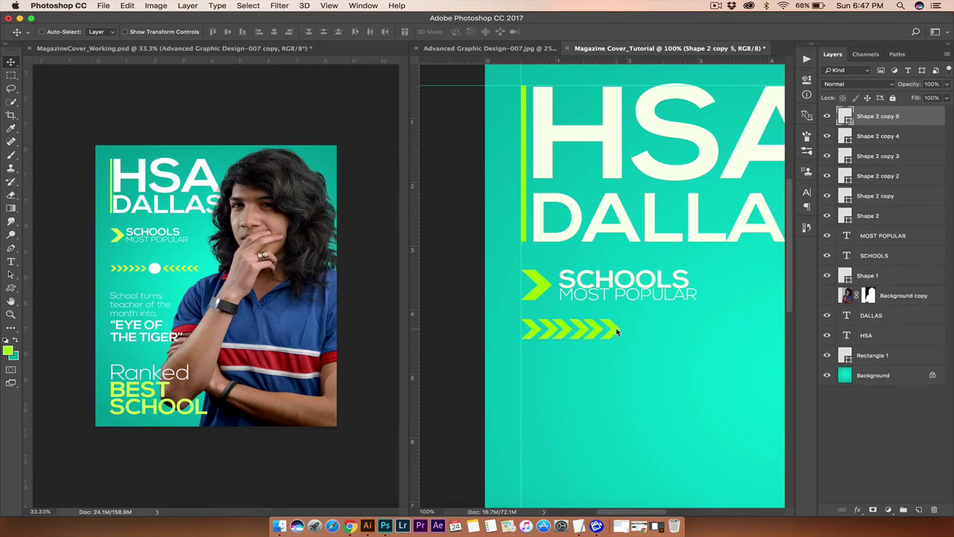
{"action": "left_click", "coordinate": [556, 336]}
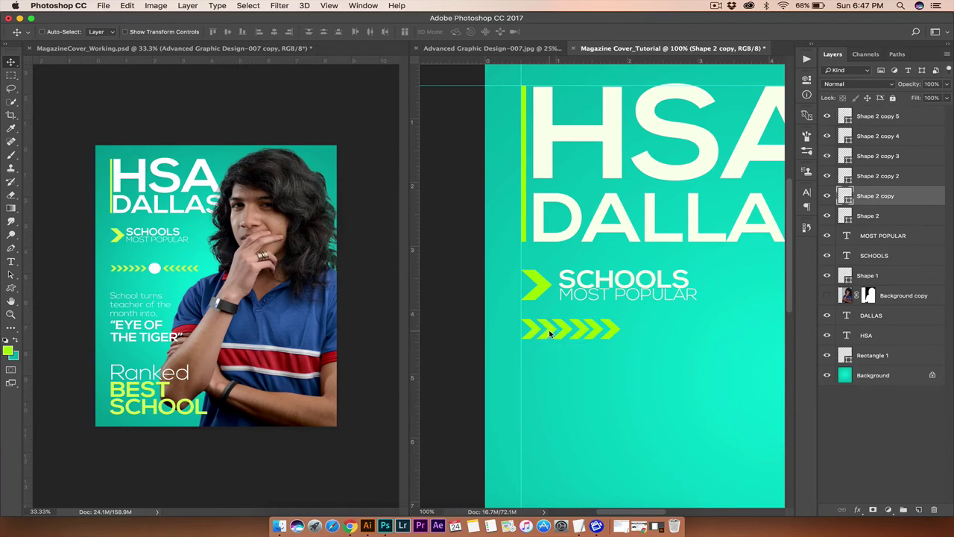
Select all six small chevron layers and place a copy of the row to the right at the same height, leaving a gap
{"action": "scroll", "coordinate": [600, 334], "scroll_direction": "right", "scroll_amount": 4}
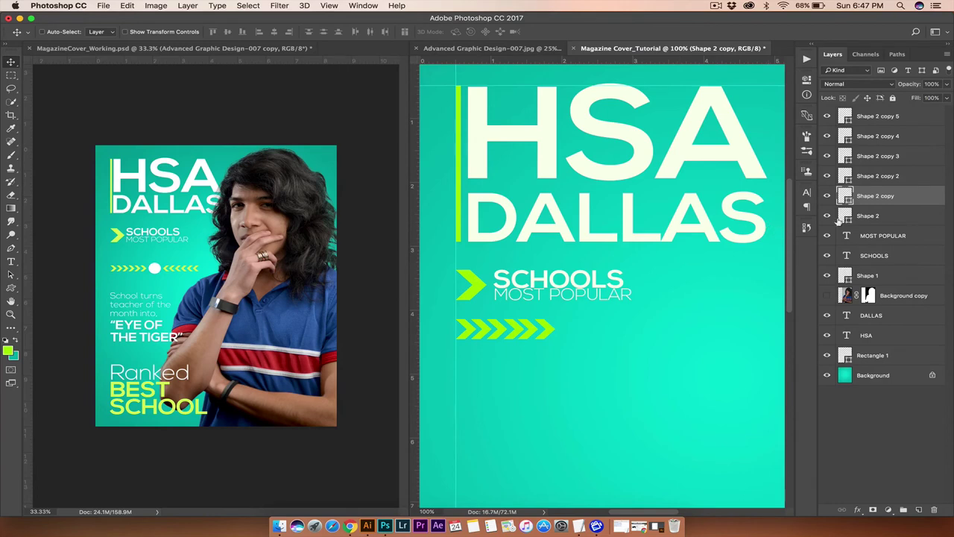
{"action": "left_click", "coordinate": [880, 216]}
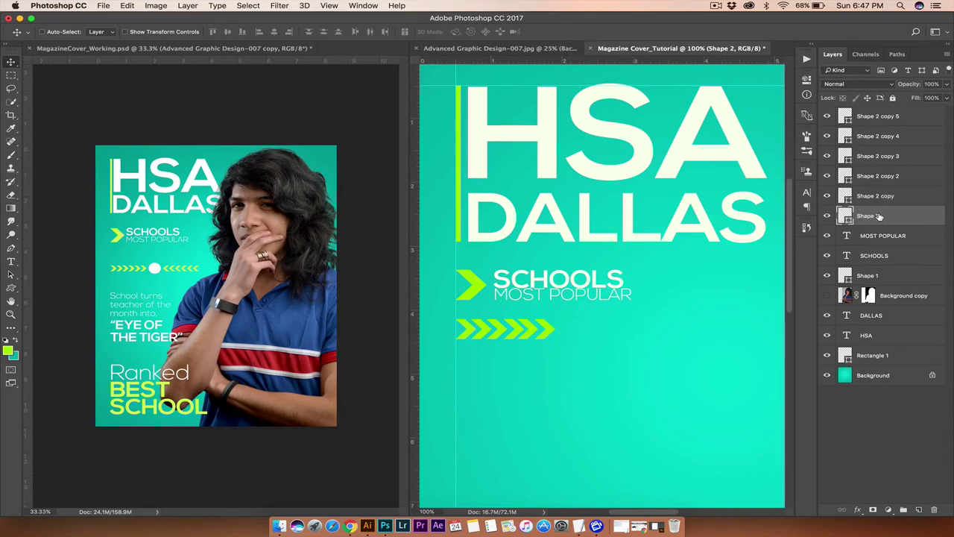
{"action": "left_click", "coordinate": [827, 117]}
{"action": "left_click", "coordinate": [827, 116]}
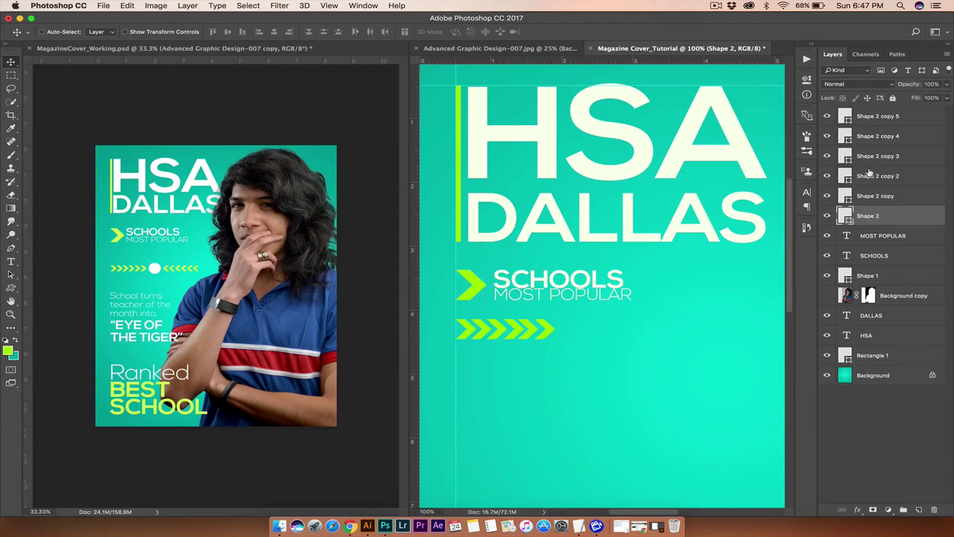
{"action": "left_click", "coordinate": [883, 119], "text": "shift"}
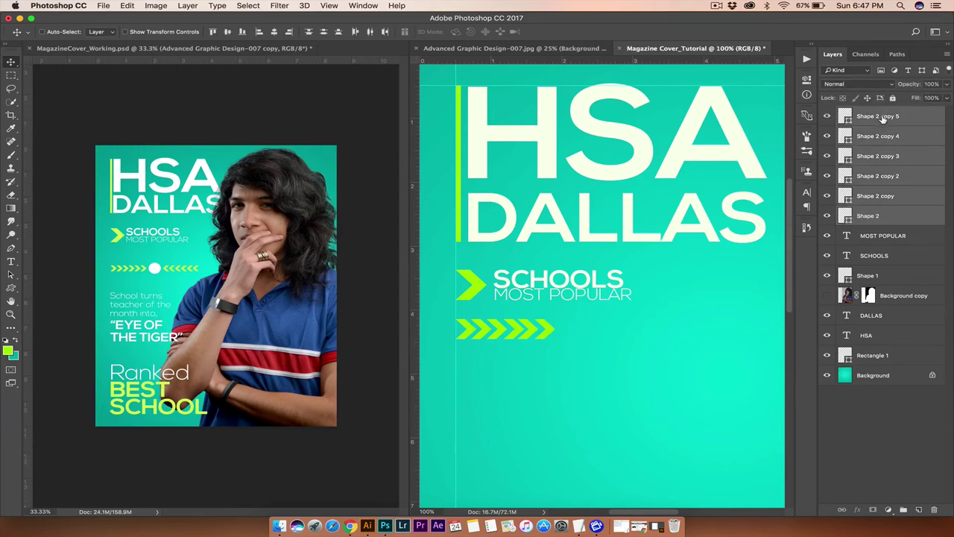
{"action": "left_click", "coordinate": [869, 201]}
{"action": "left_click", "coordinate": [870, 217]}
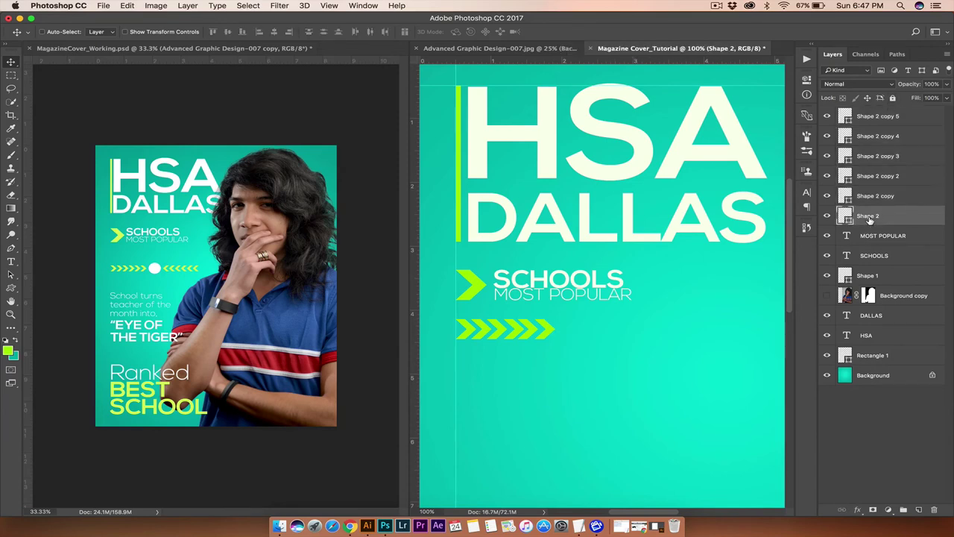
{"action": "left_click", "coordinate": [884, 118], "text": "shift"}
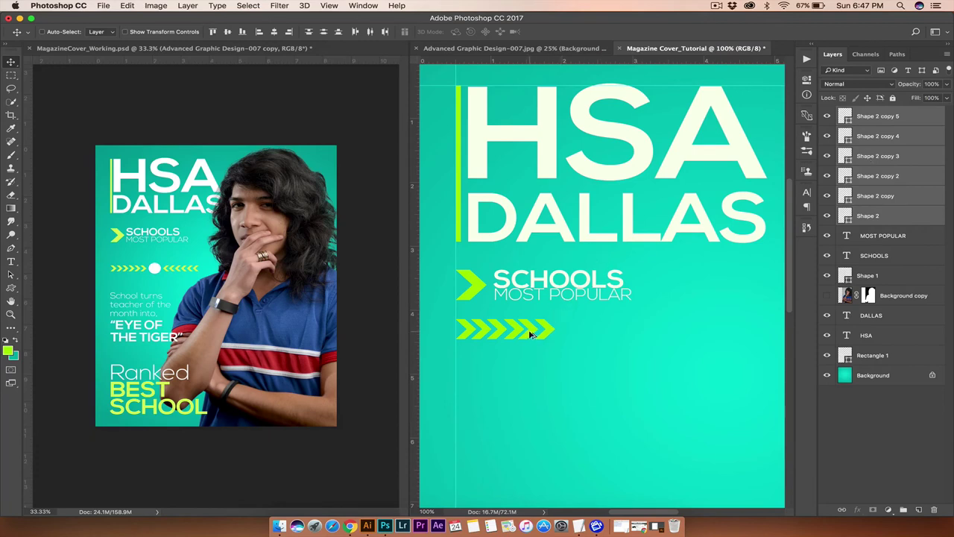
{"action": "left_click_drag", "start_coordinate": [530, 333], "coordinate": [657, 333]}
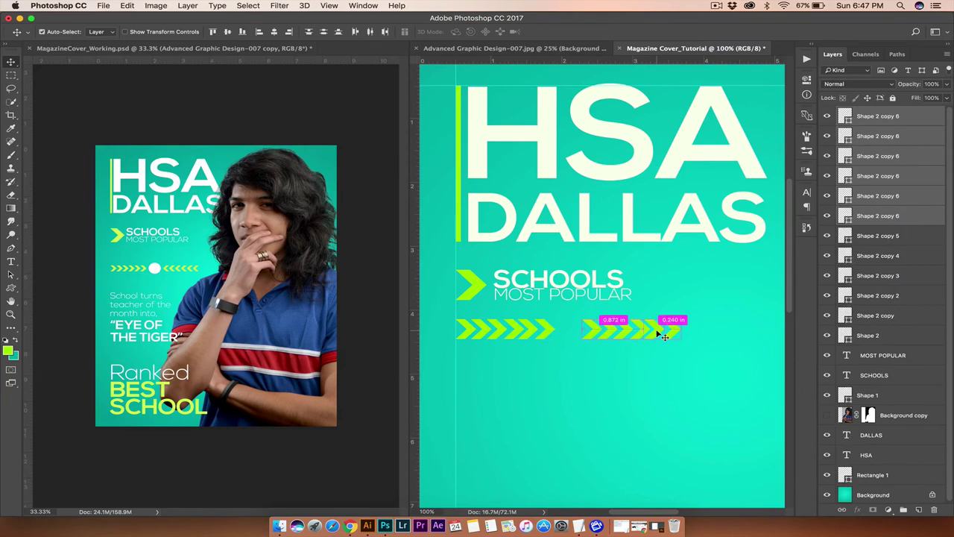
Rotate the copied chevron row 180° in place so its six chevrons point left
{"action": "key", "text": "super+t"}
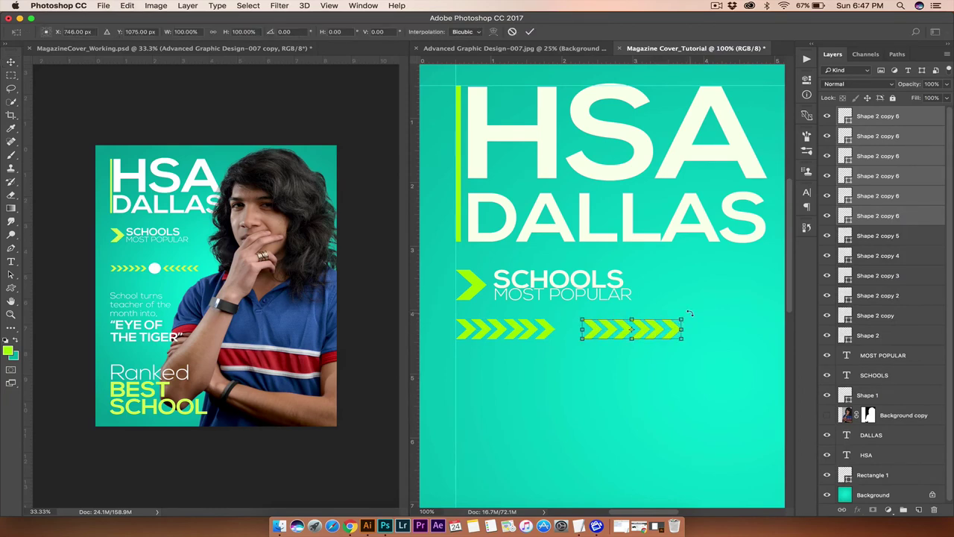
{"action": "left_click_drag", "start_coordinate": [690, 314], "coordinate": [603, 334]}
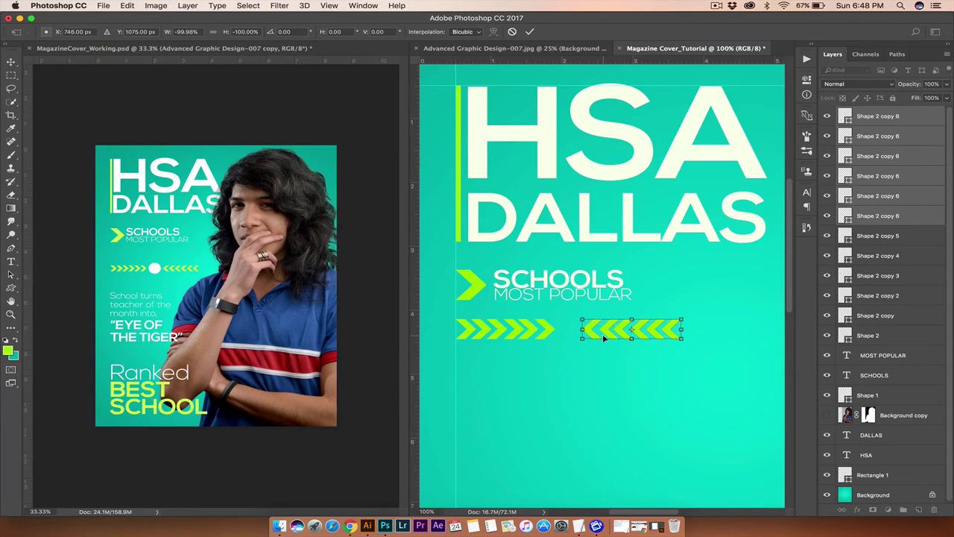
{"action": "left_click", "coordinate": [529, 31]}
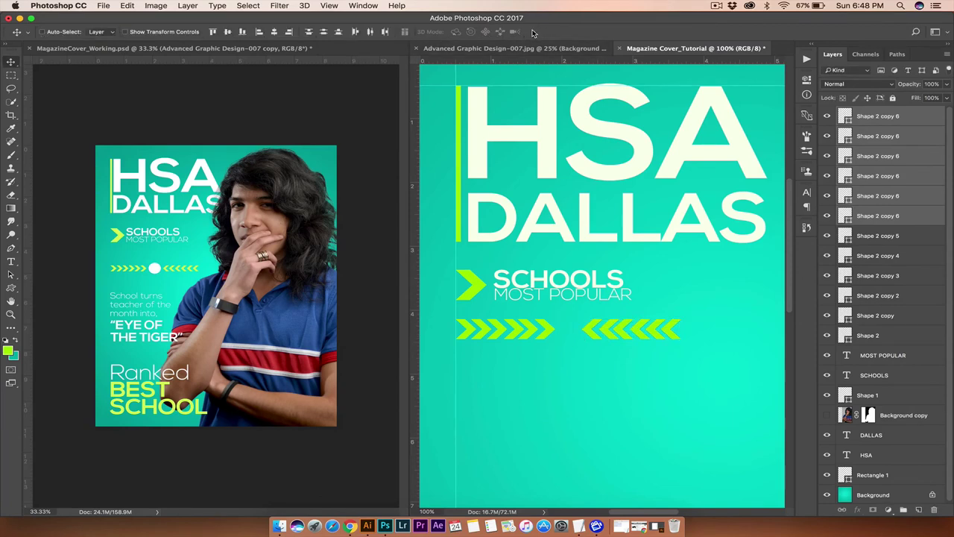
Draw a circle shape about 83 × 83 px in the gap between the two chevron rows
{"action": "left_click", "coordinate": [10, 287]}
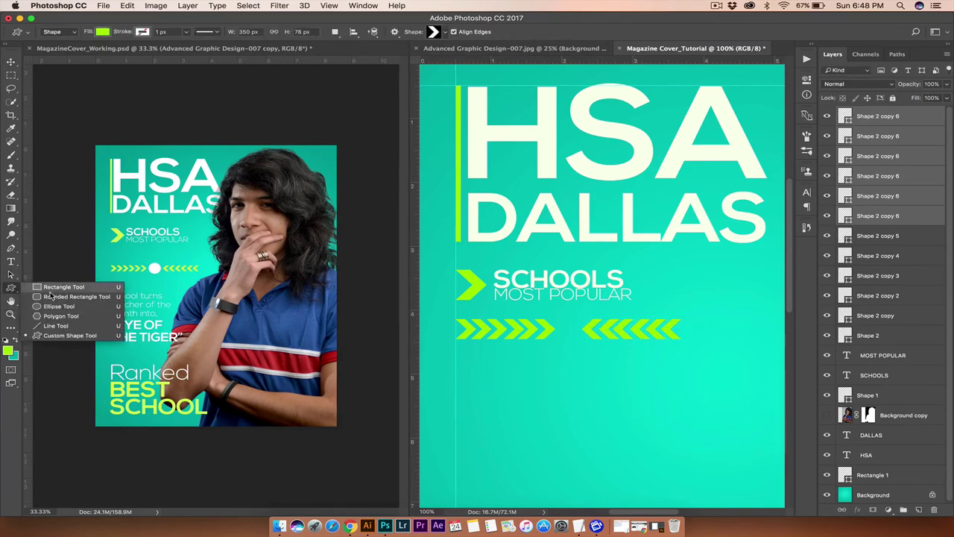
{"action": "left_click", "coordinate": [57, 307]}
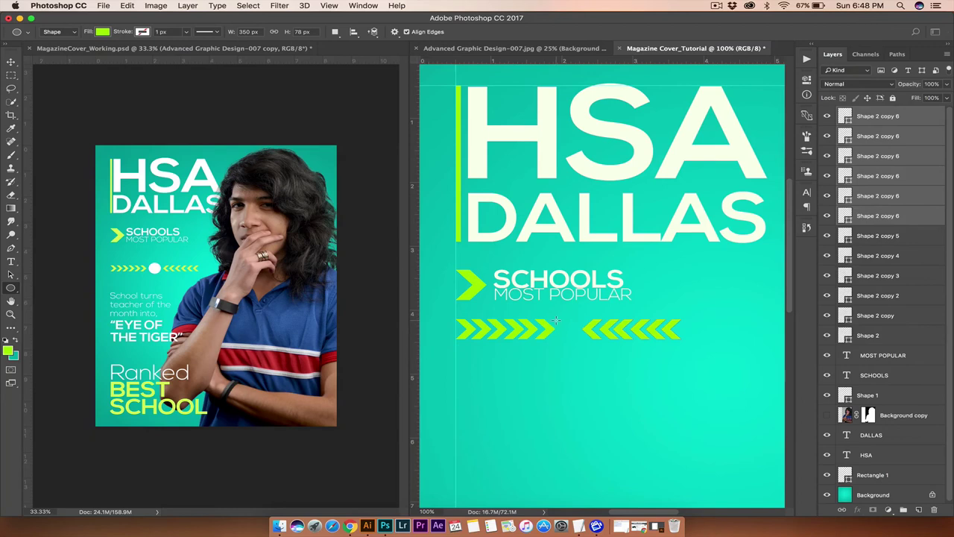
{"action": "left_click_drag", "start_coordinate": [557, 320], "coordinate": [581, 343]}
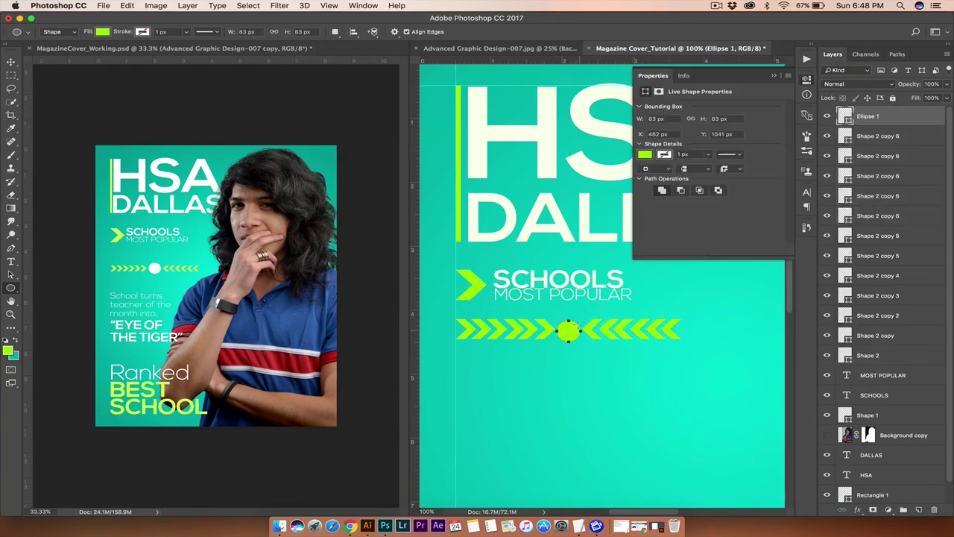
Fill the circle with white and nudge it slightly up to line up with the chevron rows
{"action": "left_click", "coordinate": [645, 155]}
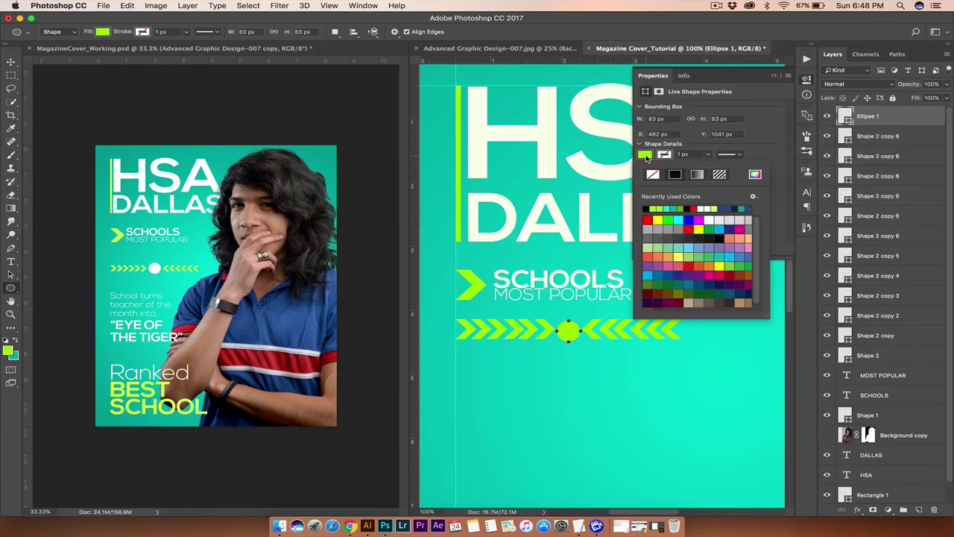
{"action": "left_click", "coordinate": [551, 230]}
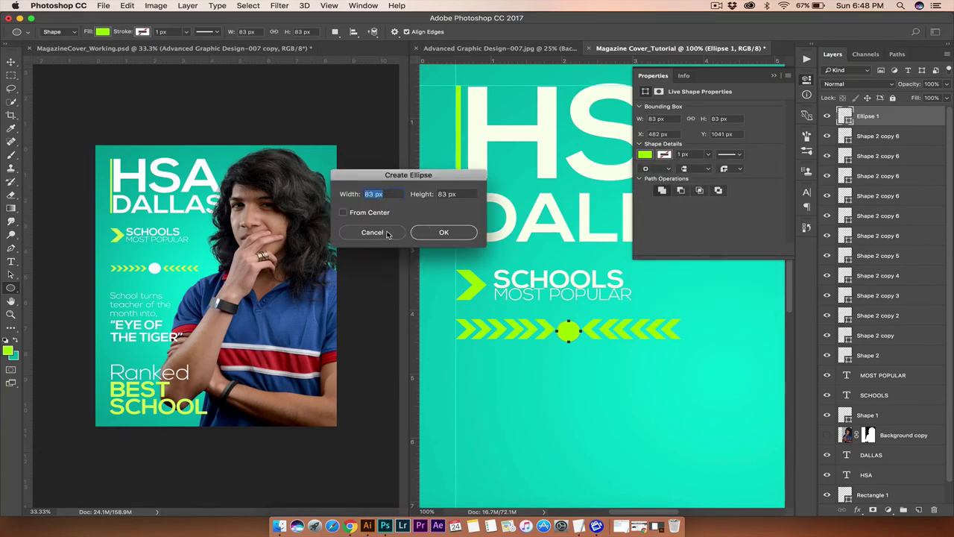
{"action": "left_click", "coordinate": [387, 234]}
{"action": "left_click", "coordinate": [647, 156]}
{"action": "left_click", "coordinate": [712, 221]}
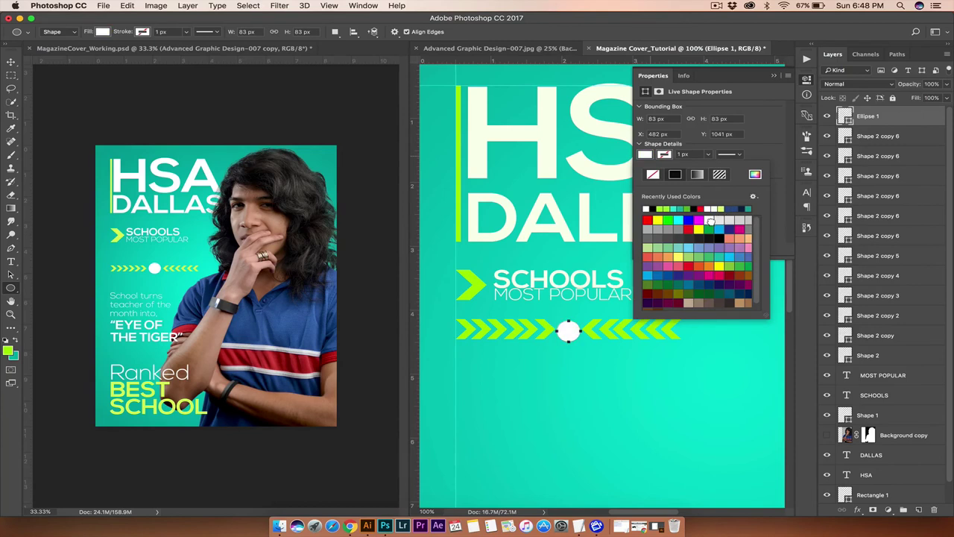
{"action": "left_click", "coordinate": [12, 62]}
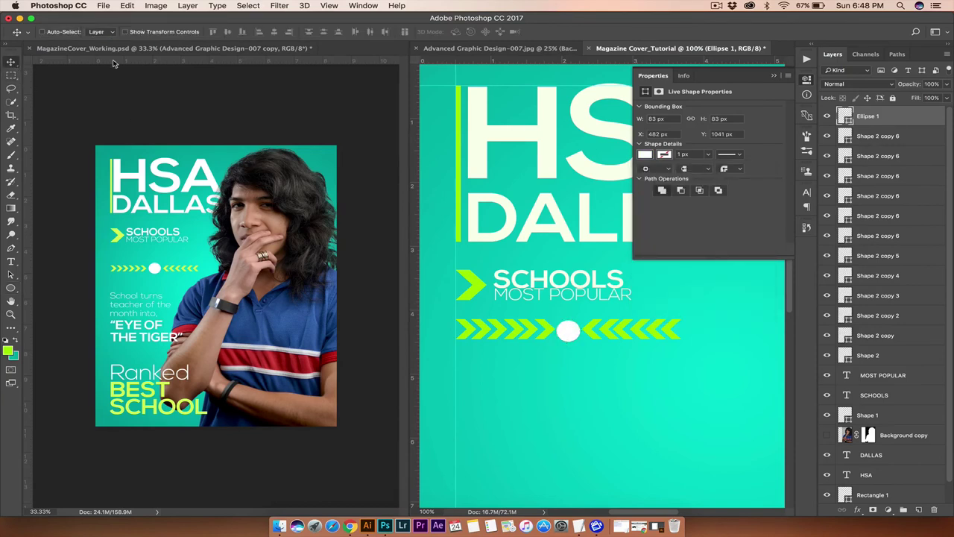
{"action": "left_click", "coordinate": [809, 82]}
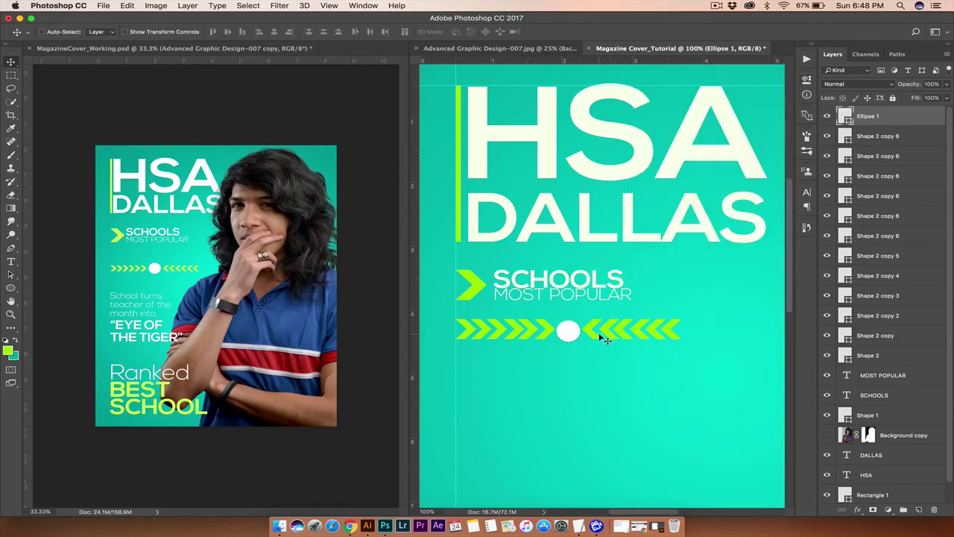
{"action": "key", "text": "super"}
Select the circle layer and all twelve small chevron layers and put them into one group
{"action": "left_click", "coordinate": [872, 355]}
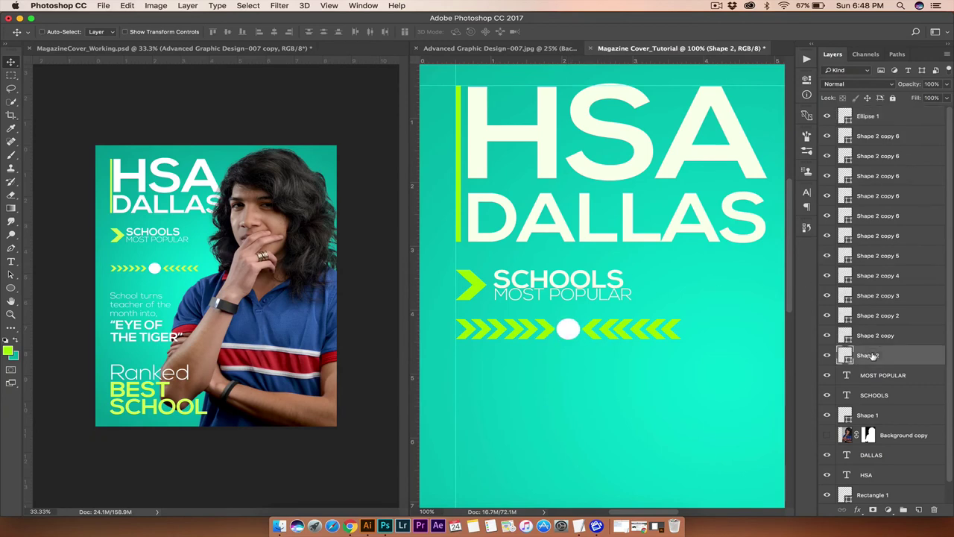
{"action": "left_click", "coordinate": [868, 121]}
{"action": "left_click", "coordinate": [875, 358]}
{"action": "left_click", "coordinate": [875, 121]}
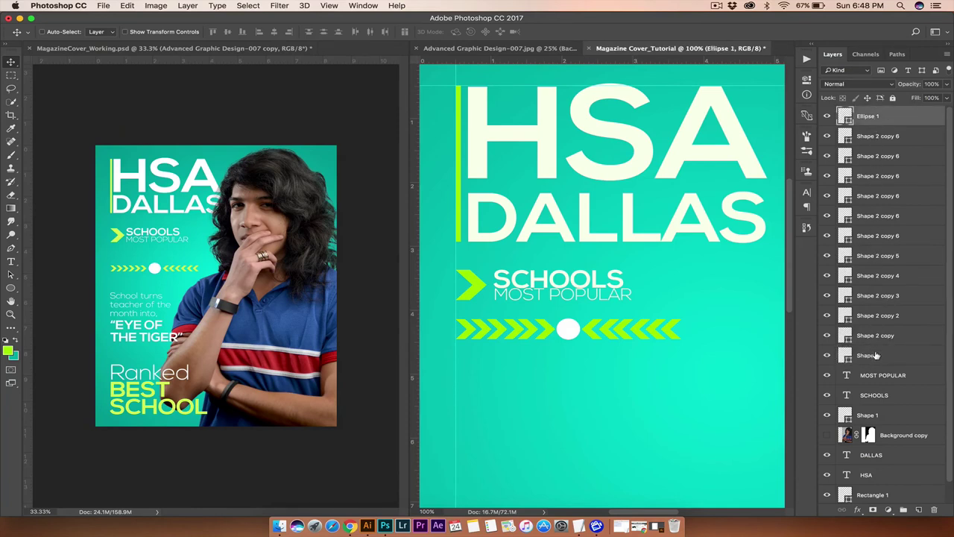
{"action": "left_click", "coordinate": [876, 356]}
{"action": "left_click", "coordinate": [878, 121]}
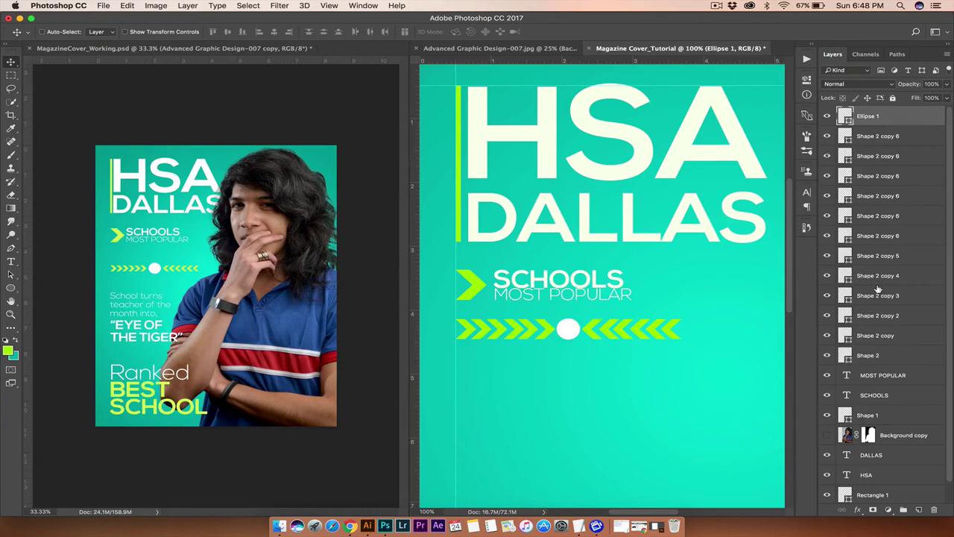
{"action": "left_click", "coordinate": [872, 356]}
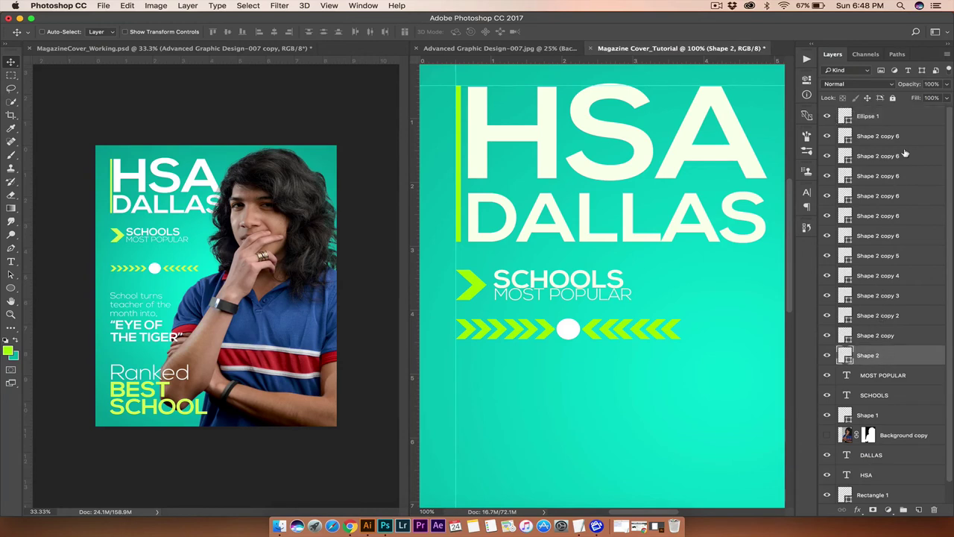
{"action": "left_click", "coordinate": [881, 117], "text": "shift"}
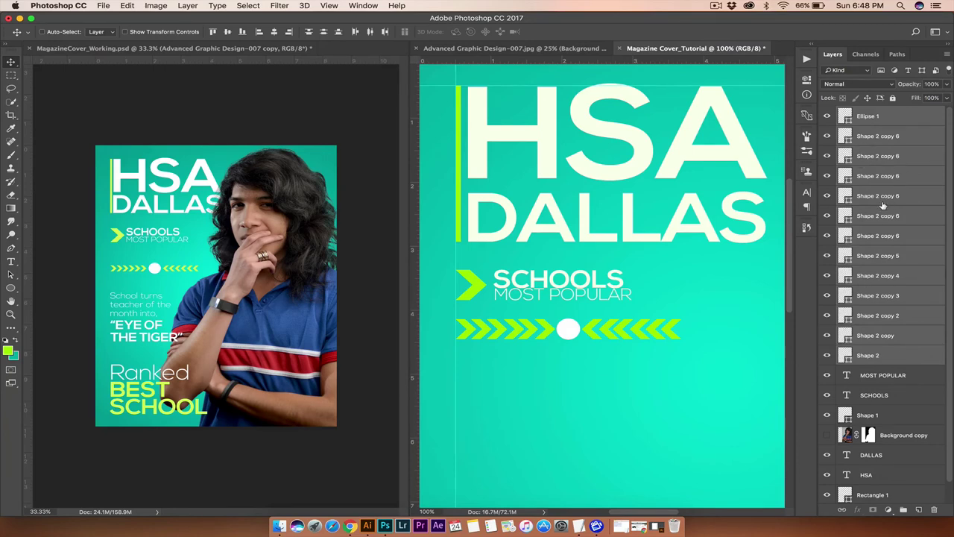
{"action": "key", "text": "super+g"}
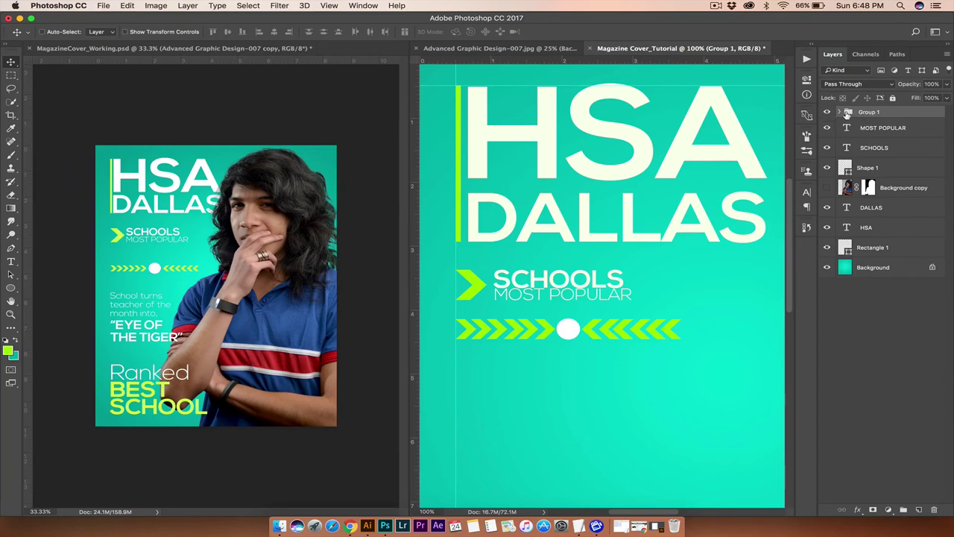
Rename the new group as Shapes and switch its visibility off and on to check its contents
{"action": "left_click", "coordinate": [839, 112]}
{"action": "left_click", "coordinate": [840, 112]}
{"action": "double_click", "coordinate": [867, 114]}
{"action": "type", "text": "Shapes"}
{"action": "key", "text": "Return"}
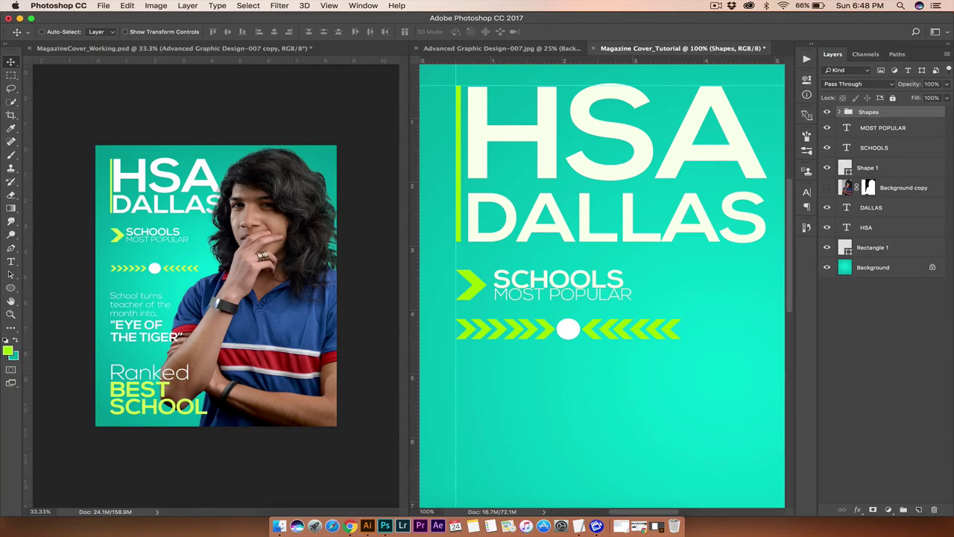
{"action": "left_click", "coordinate": [827, 113]}
{"action": "left_click", "coordinate": [826, 113]}
{"action": "left_click", "coordinate": [827, 113]}
{"action": "left_click", "coordinate": [827, 113]}
{"action": "left_click", "coordinate": [827, 112]}
{"action": "left_click", "coordinate": [826, 112]}
Add the three-line text "School turns / teacher of the / month into," below the chevron rows
{"action": "left_click", "coordinate": [12, 262]}
{"action": "left_click", "coordinate": [482, 396]}
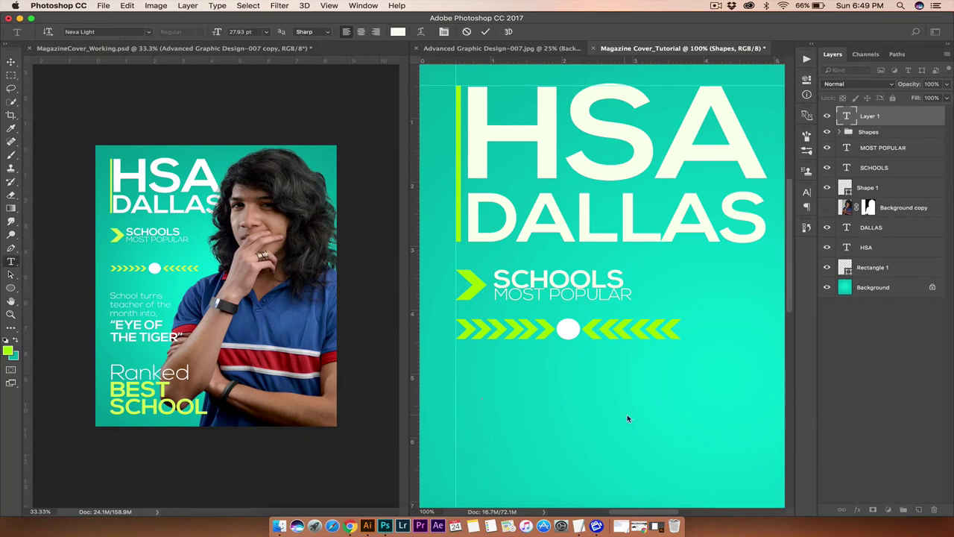
{"action": "type", "text": "School"}
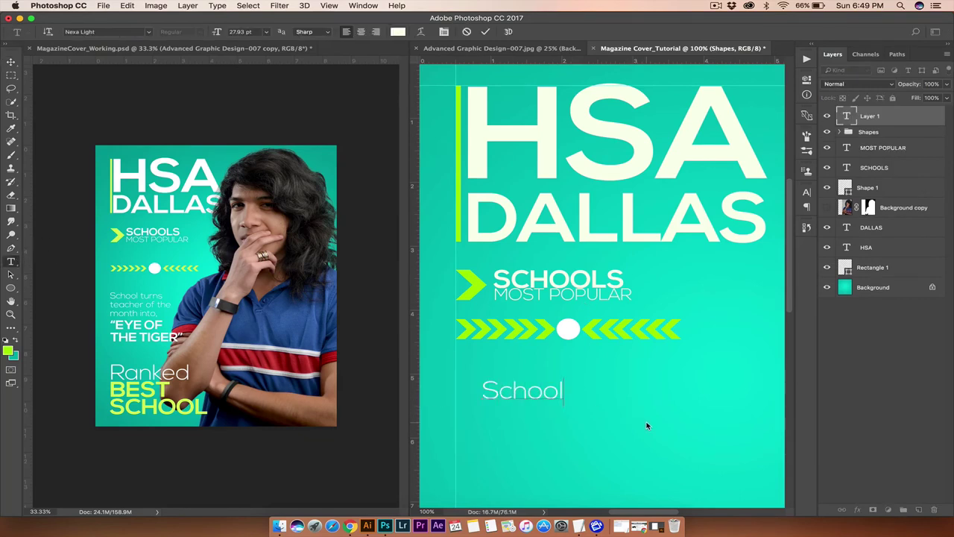
{"action": "type", "text": " turns"}
{"action": "key", "text": "Return"}
{"action": "type", "text": "teacher"}
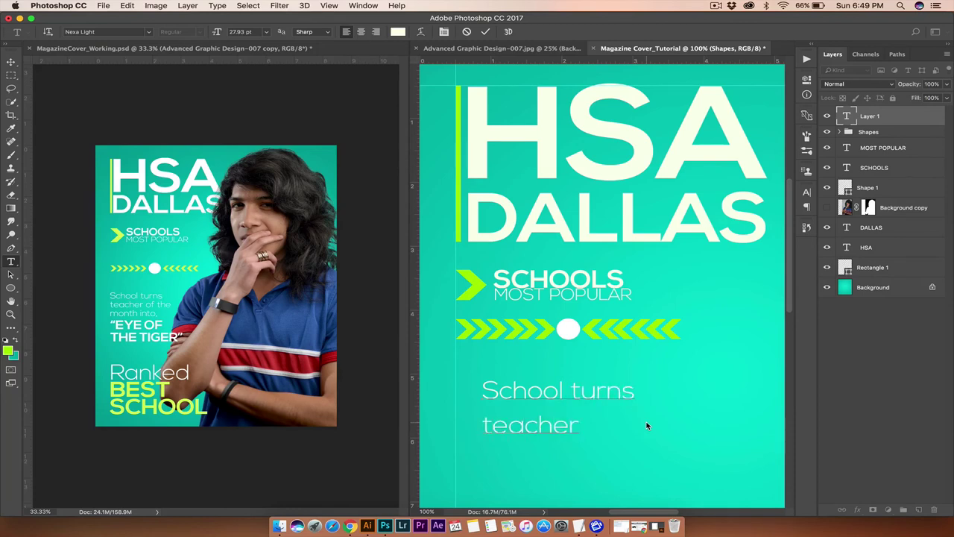
{"action": "type", "text": " of the"}
{"action": "key", "text": "Return"}
{"action": "type", "text": "month"}
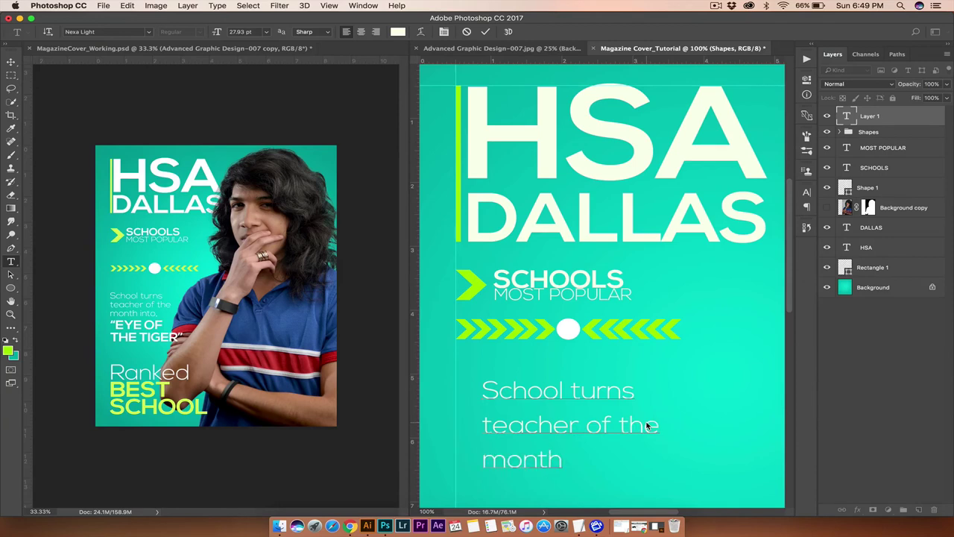
{"action": "type", "text": " into,"}
Set the leading of all three lines of the School turns text to Auto
{"action": "left_click_drag", "start_coordinate": [621, 461], "coordinate": [485, 393]}
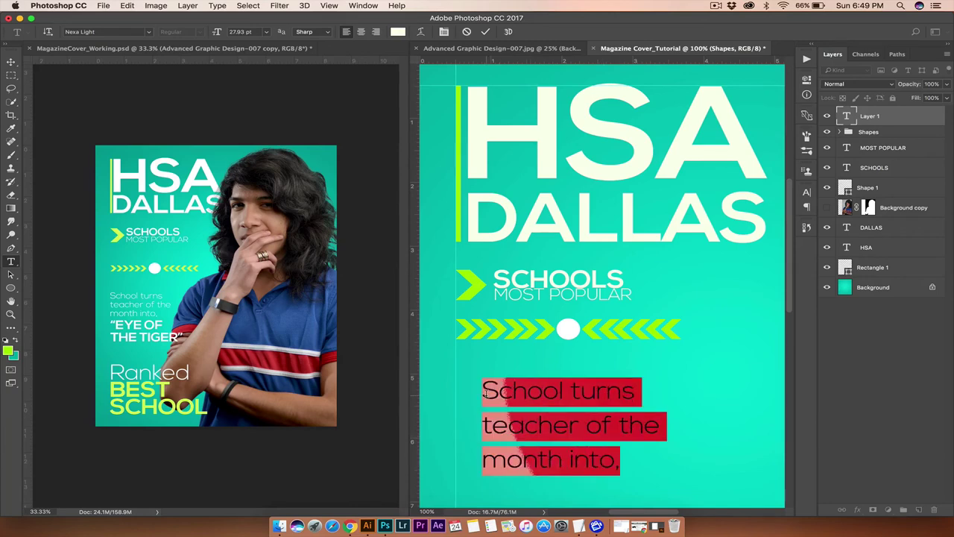
{"action": "left_click", "coordinate": [807, 193]}
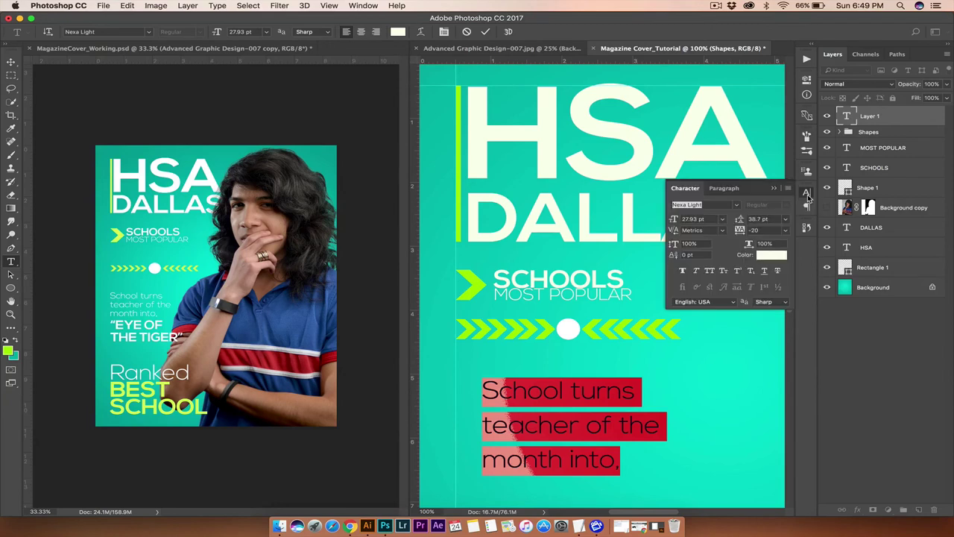
{"action": "left_click", "coordinate": [807, 193]}
{"action": "left_click", "coordinate": [807, 194]}
{"action": "left_click", "coordinate": [806, 194]}
{"action": "left_click", "coordinate": [365, 8]}
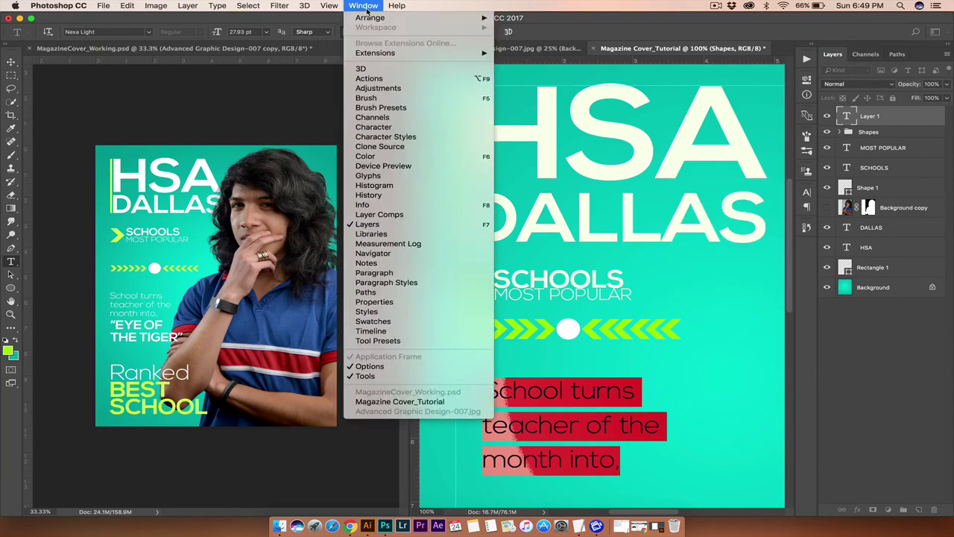
{"action": "left_click", "coordinate": [389, 132]}
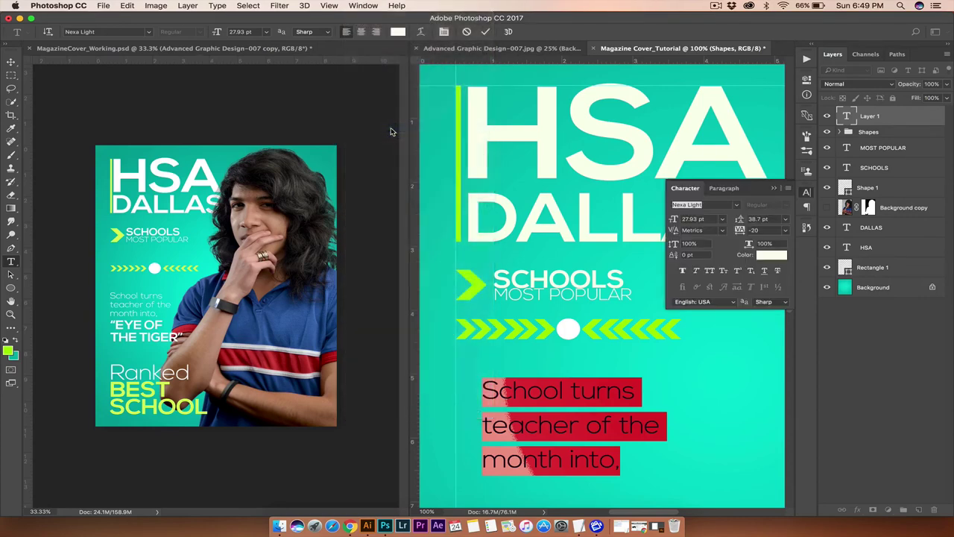
{"action": "left_click", "coordinate": [748, 222]}
{"action": "left_click", "coordinate": [785, 221]}
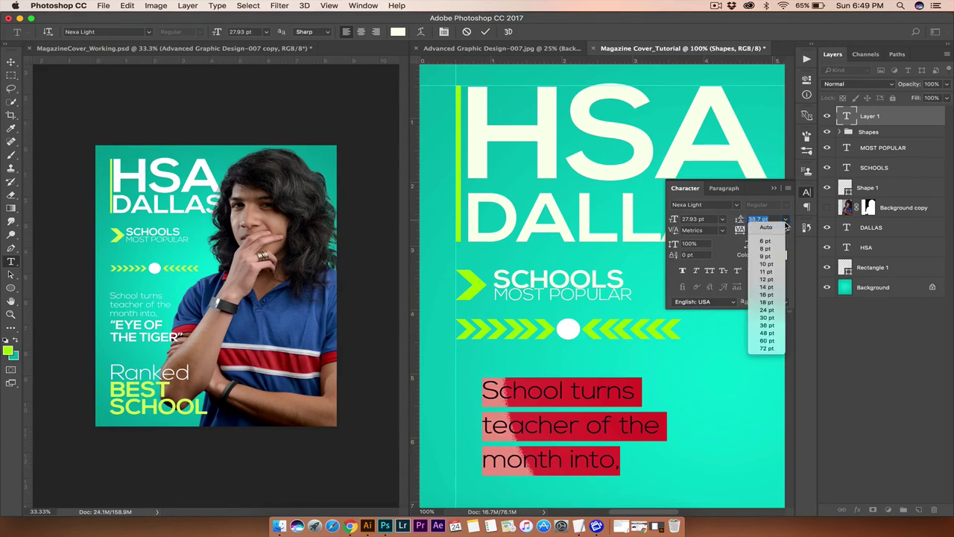
{"action": "left_click", "coordinate": [766, 227]}
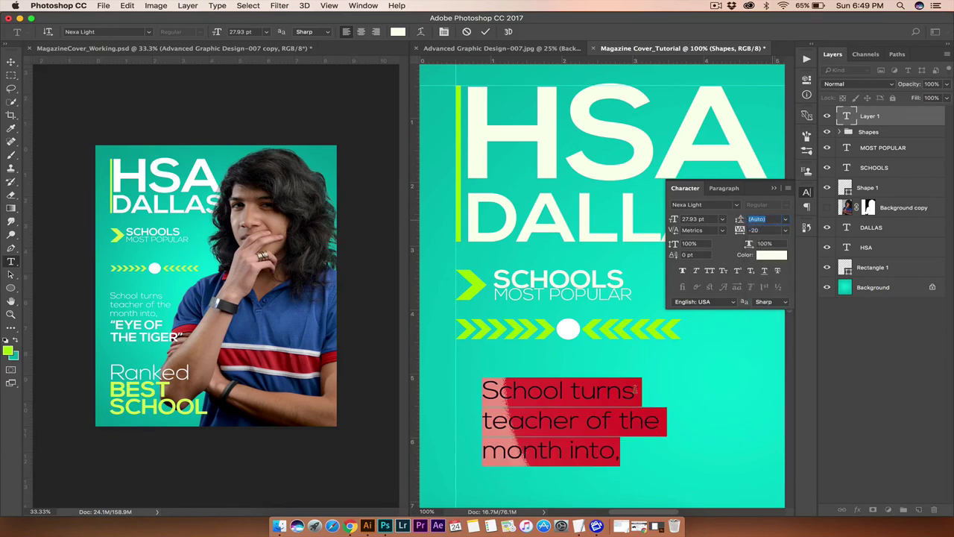
Set the School turns text to 18 pt and move it against the left margin guide
{"action": "left_click", "coordinate": [619, 417]}
{"action": "left_click_drag", "start_coordinate": [619, 452], "coordinate": [484, 389]}
{"action": "left_click", "coordinate": [723, 220]}
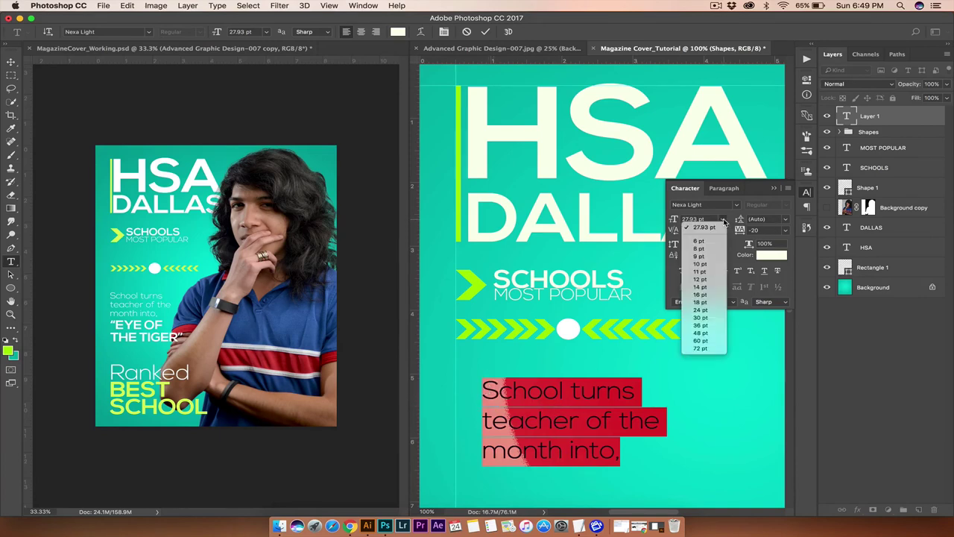
{"action": "left_click", "coordinate": [708, 302]}
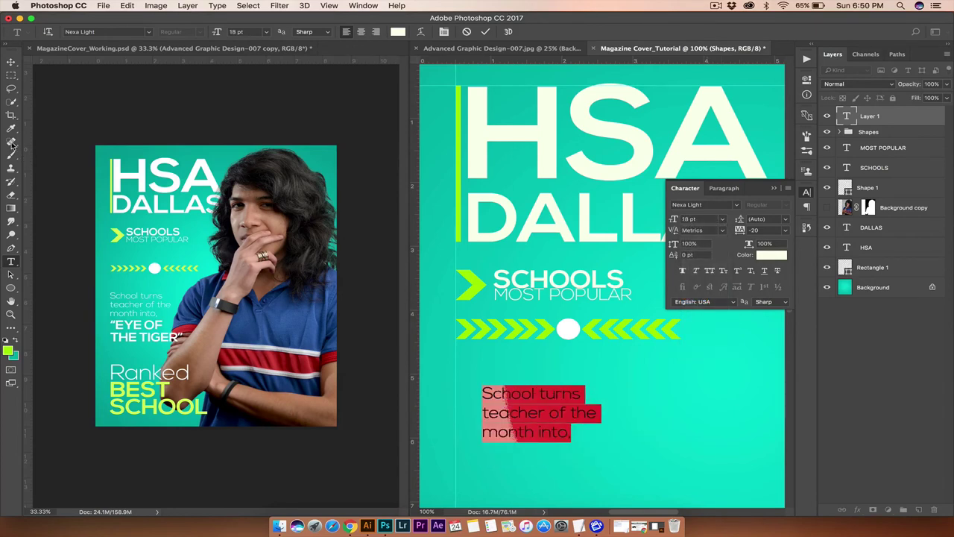
{"action": "left_click", "coordinate": [11, 62]}
{"action": "left_click_drag", "start_coordinate": [530, 417], "coordinate": [501, 401]}
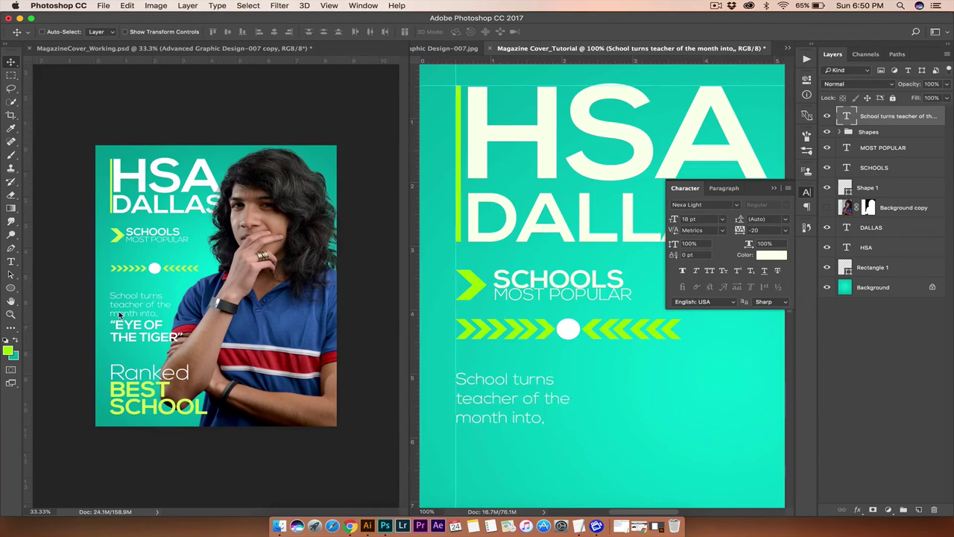
Add a separate two-line text “EYE OF / THE TIGER” in capitals and quotation marks below the School turns text
{"action": "left_click", "coordinate": [11, 261]}
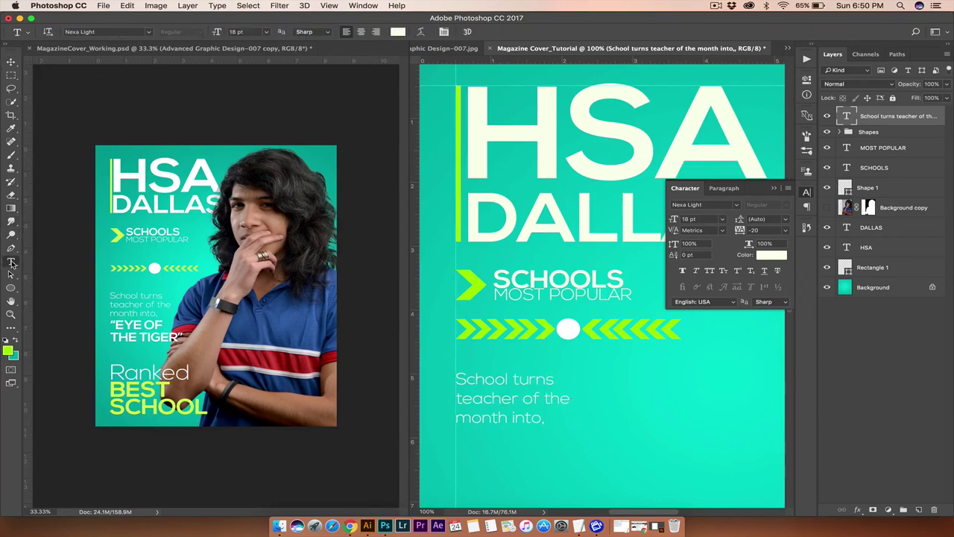
{"action": "left_click", "coordinate": [512, 452]}
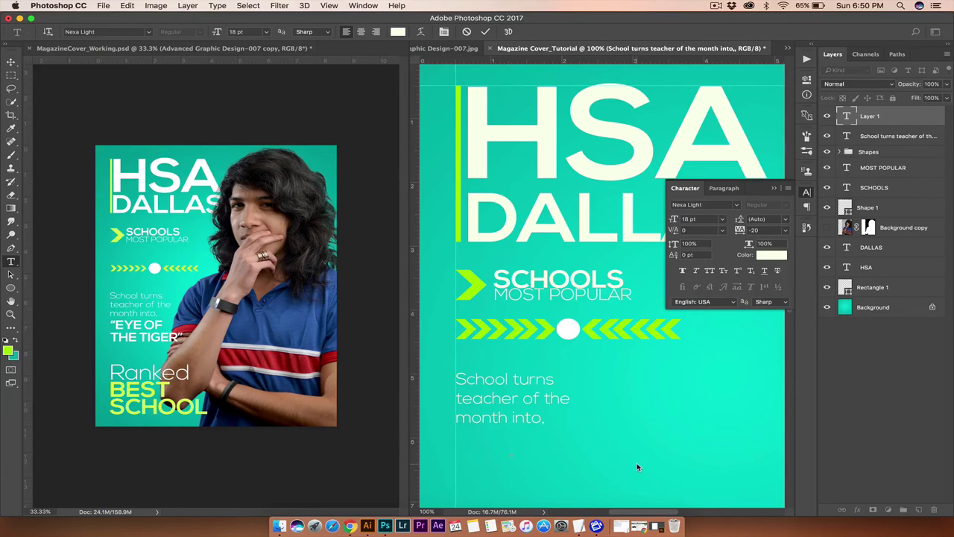
{"action": "type", "text": "\"EYE "}
{"action": "type", "text": "OF"}
{"action": "key", "text": "Return"}
{"action": "type", "text": "THE TIGER”"}
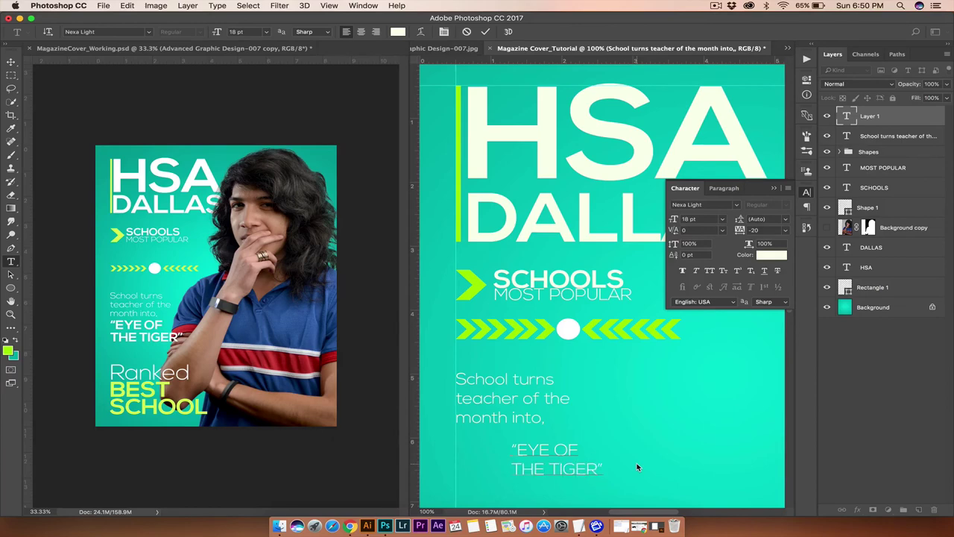
Set both lines of the “EYE OF THE TIGER” text in the Nexa Bold font
{"action": "left_click_drag", "start_coordinate": [604, 470], "coordinate": [505, 444]}
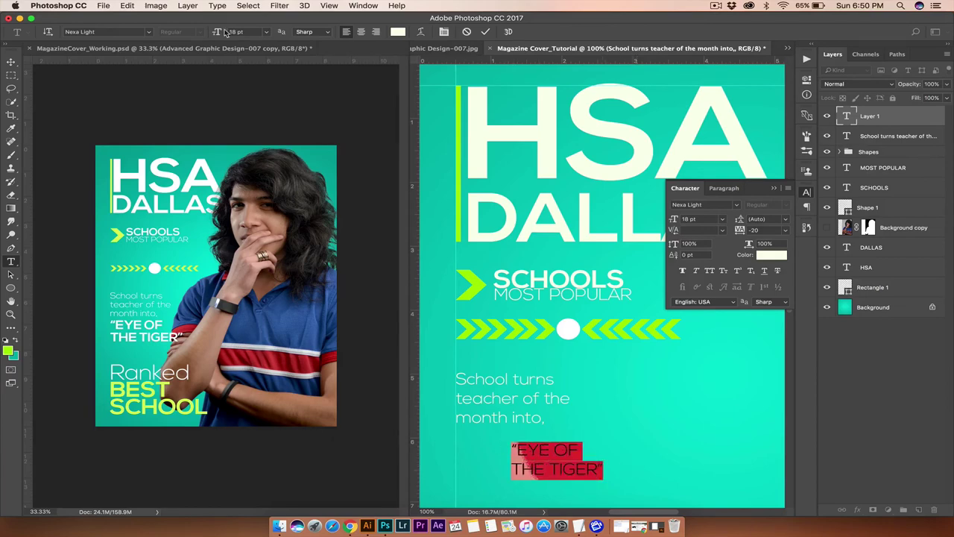
{"action": "left_click", "coordinate": [149, 32]}
{"action": "left_click", "coordinate": [123, 76]}
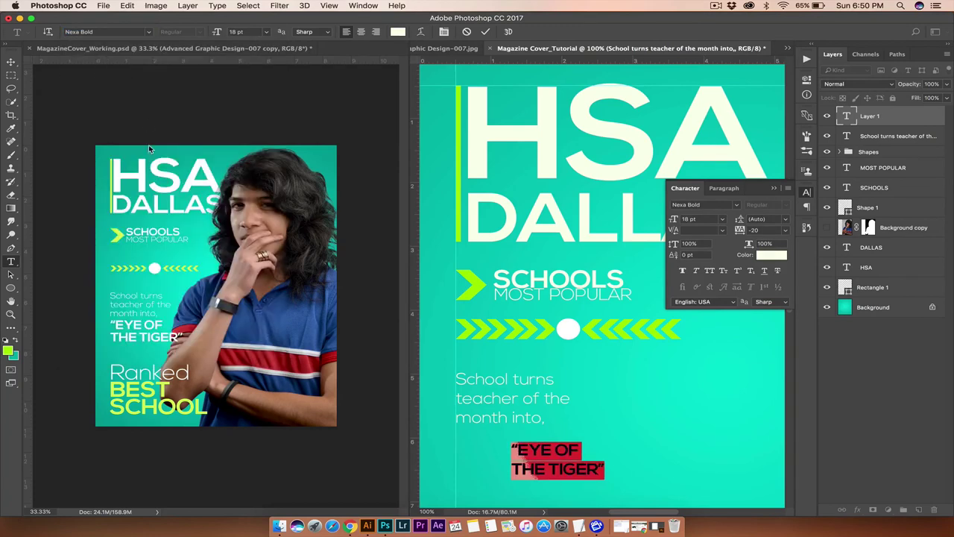
Move the “EYE OF THE TIGER” text against the left margin guide under "month into," and scale it up to about 150%
{"action": "left_click", "coordinate": [12, 62]}
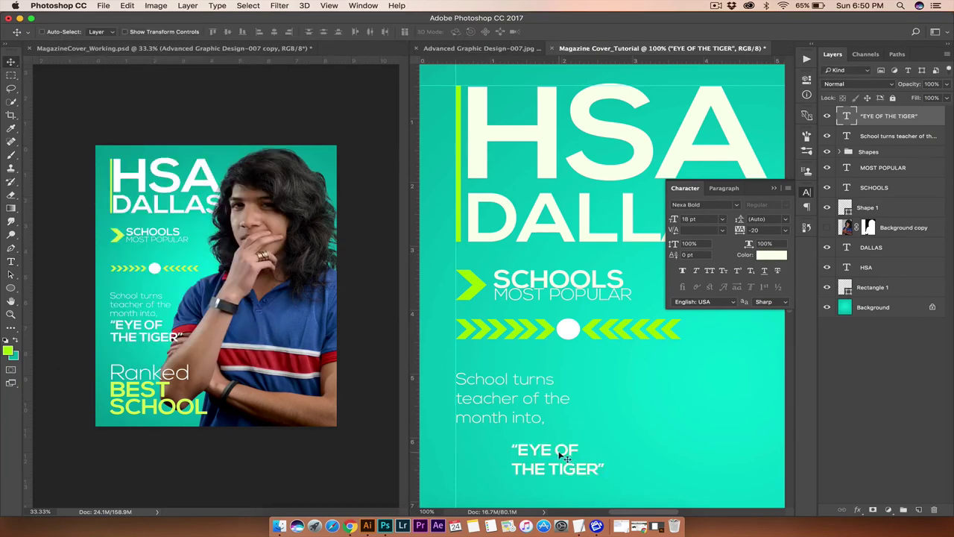
{"action": "left_click_drag", "start_coordinate": [561, 455], "coordinate": [502, 442]}
{"action": "key", "text": "super+t"}
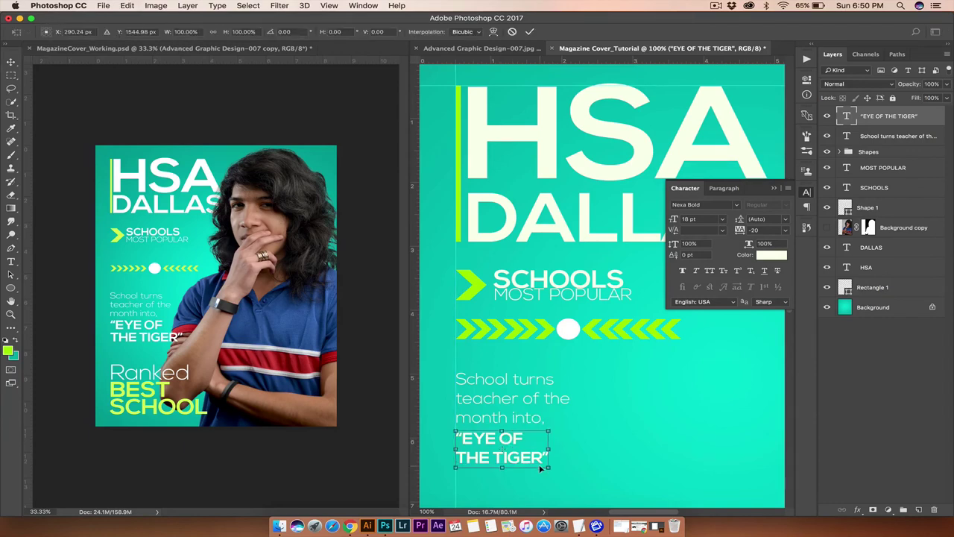
{"action": "left_click_drag", "start_coordinate": [549, 467], "coordinate": [598, 480]}
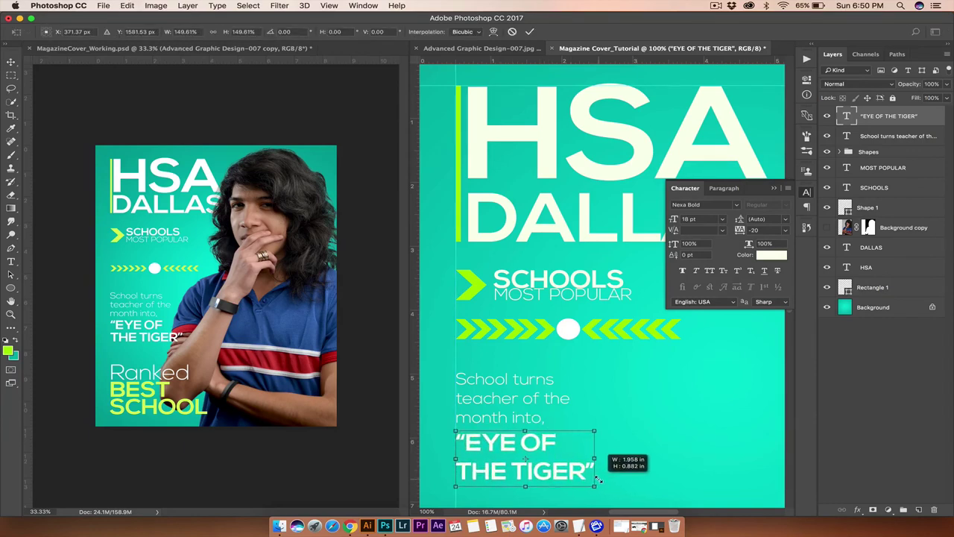
{"action": "key", "text": "Return"}
Add a separate three-line text "Ranked / BEST / SCHOOL" below the “EYE OF THE TIGER” text
{"action": "scroll", "coordinate": [605, 485], "scroll_direction": "down", "scroll_amount": 4}
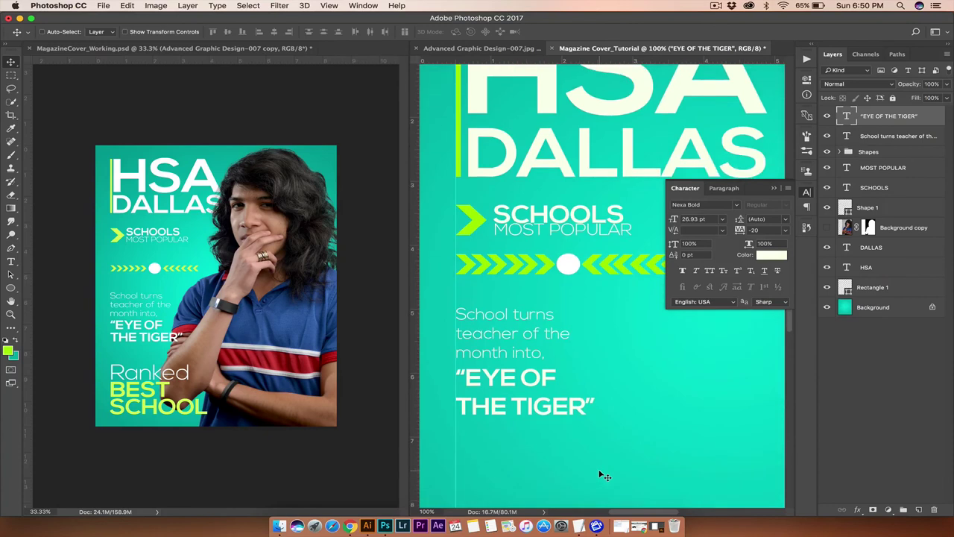
{"action": "scroll", "coordinate": [601, 472], "scroll_direction": "down", "scroll_amount": 9}
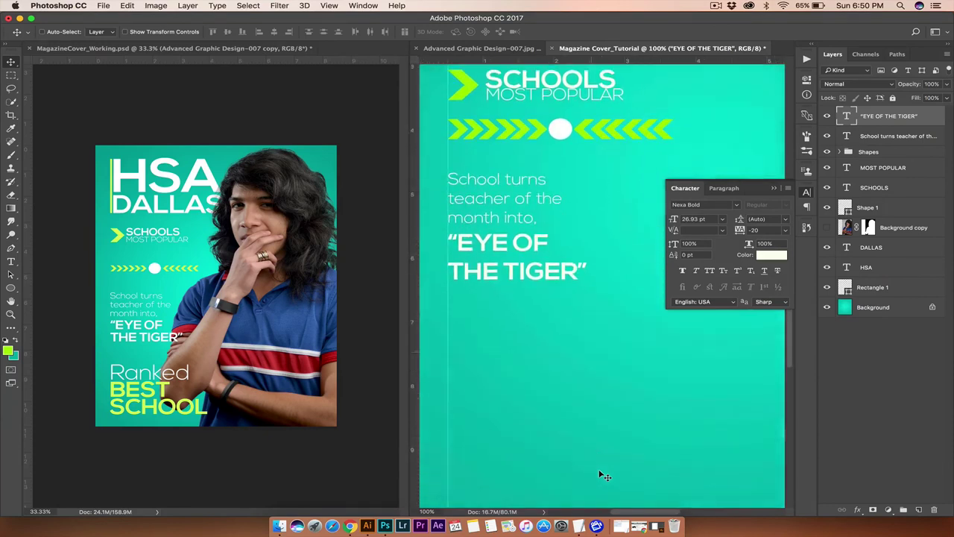
{"action": "left_click", "coordinate": [12, 260]}
{"action": "left_click", "coordinate": [533, 362]}
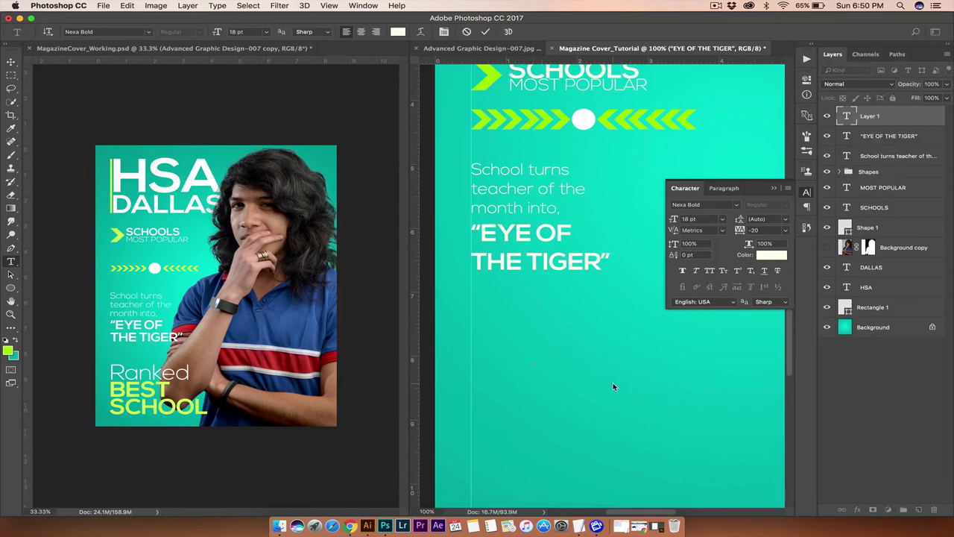
{"action": "type", "text": "R"}
{"action": "type", "text": "anked"}
{"action": "type", "text": "BEST"}
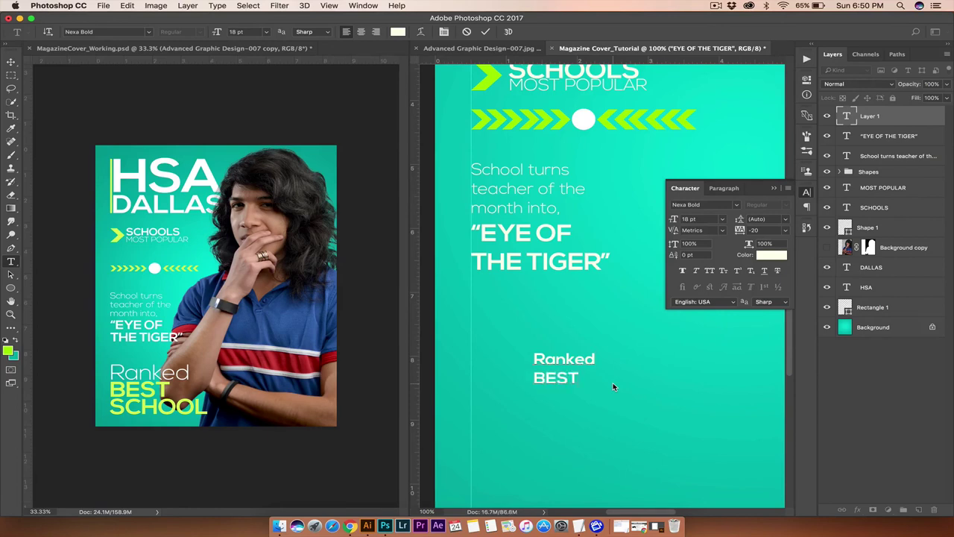
{"action": "type", "text": " SCHOOL"}
{"action": "key", "text": "BackSpace"}
{"action": "key", "text": "BackSpace"}
{"action": "type", "text": "SCHOOL"}
Set the leading of all three lines of the Ranked BEST SCHOOL text to 16 pt
{"action": "left_click_drag", "start_coordinate": [608, 396], "coordinate": [532, 358]}
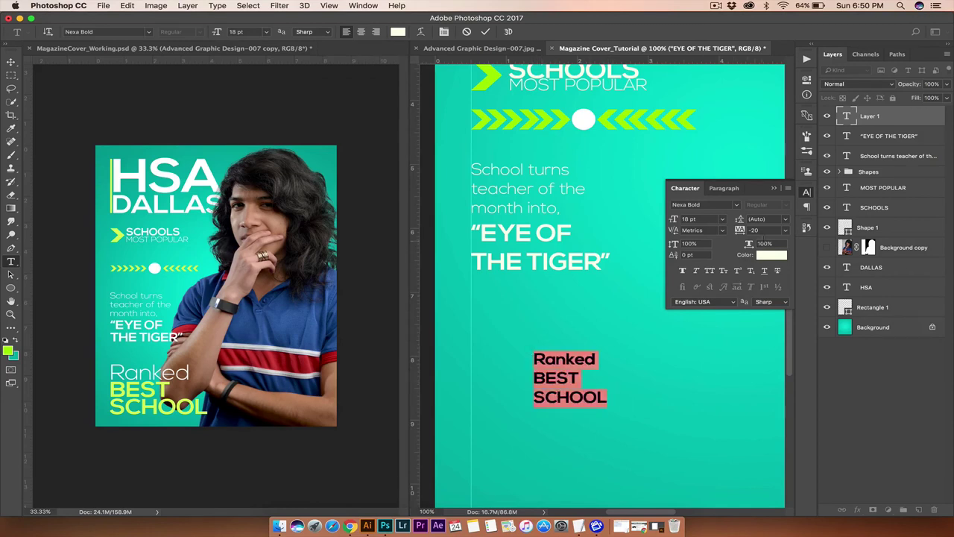
{"action": "left_click", "coordinate": [786, 219]}
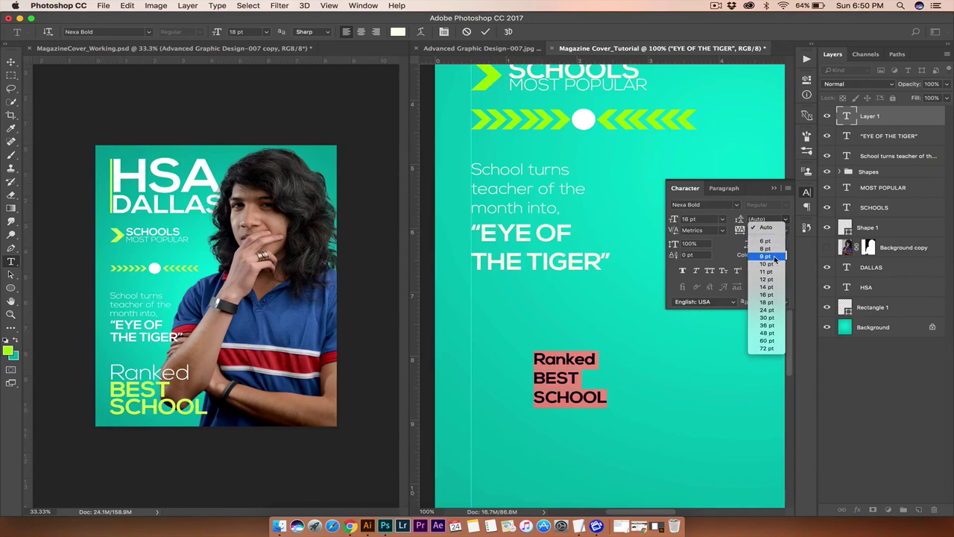
{"action": "left_click", "coordinate": [778, 257]}
{"action": "left_click", "coordinate": [788, 221]}
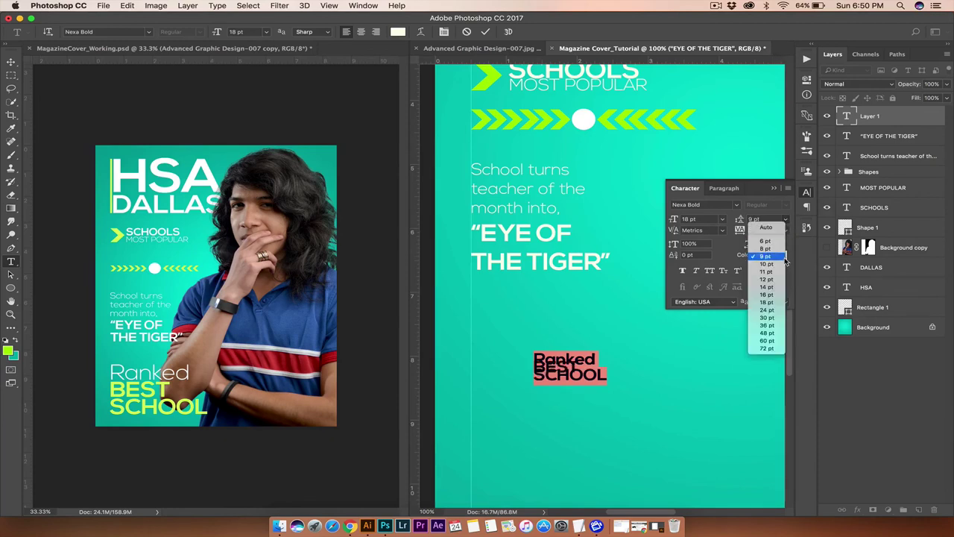
{"action": "left_click", "coordinate": [781, 284]}
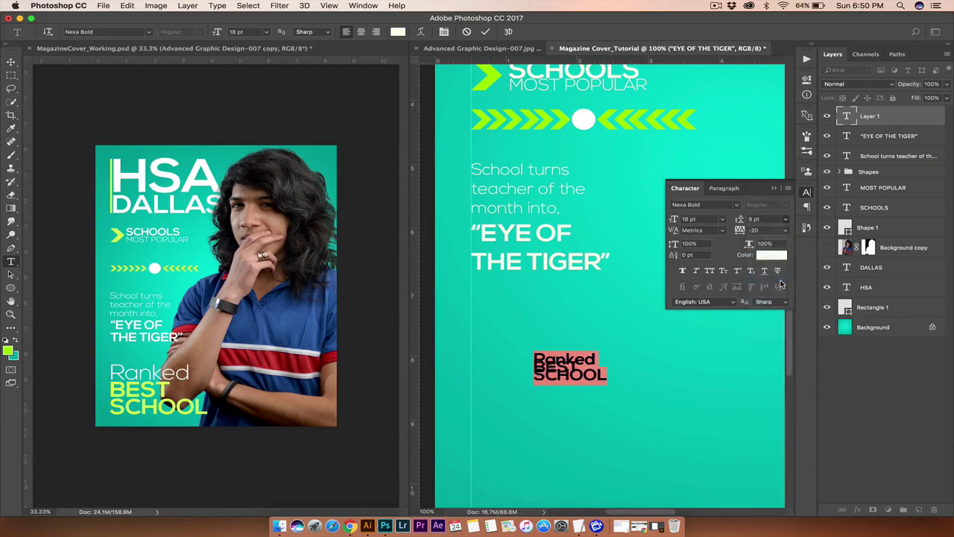
{"action": "left_click", "coordinate": [786, 219]}
{"action": "left_click", "coordinate": [775, 295]}
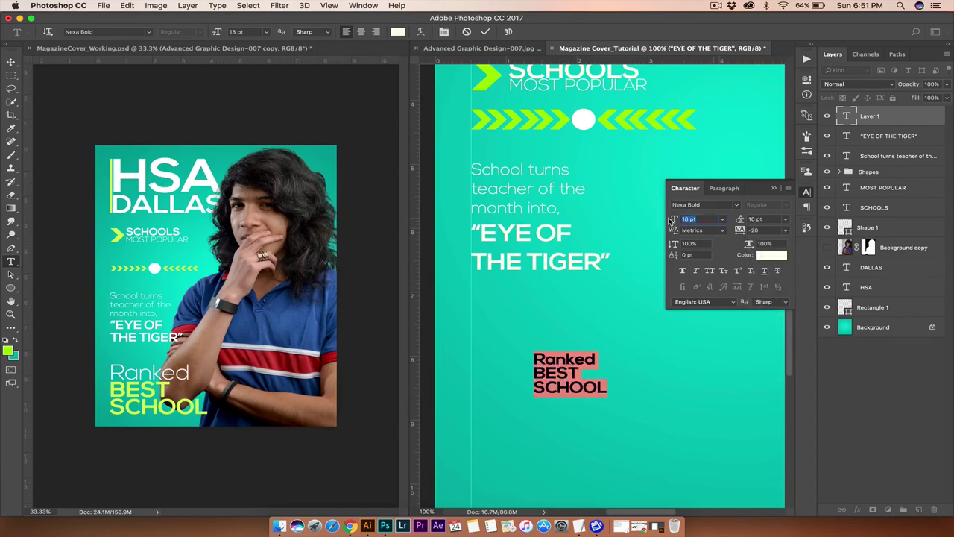
{"action": "left_click", "coordinate": [718, 219]}
Change only the word "Ranked" to the Nexa Light font
{"action": "left_click", "coordinate": [562, 366]}
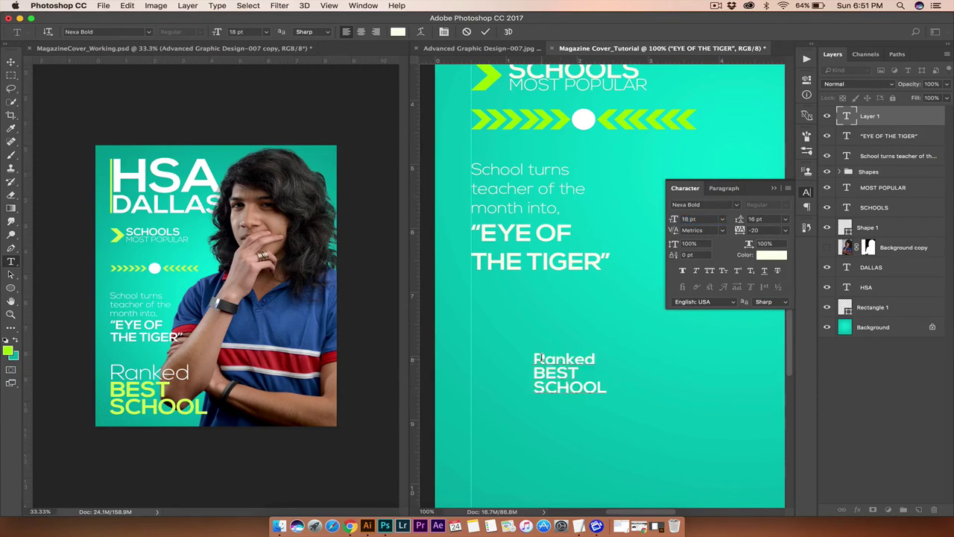
{"action": "left_click_drag", "start_coordinate": [536, 358], "coordinate": [598, 358]}
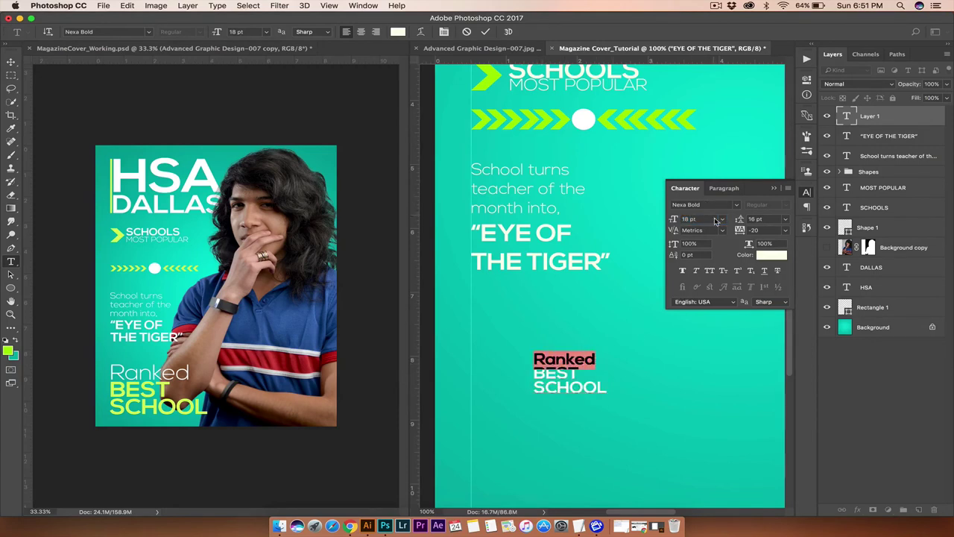
{"action": "left_click", "coordinate": [735, 204]}
{"action": "left_click", "coordinate": [736, 210]}
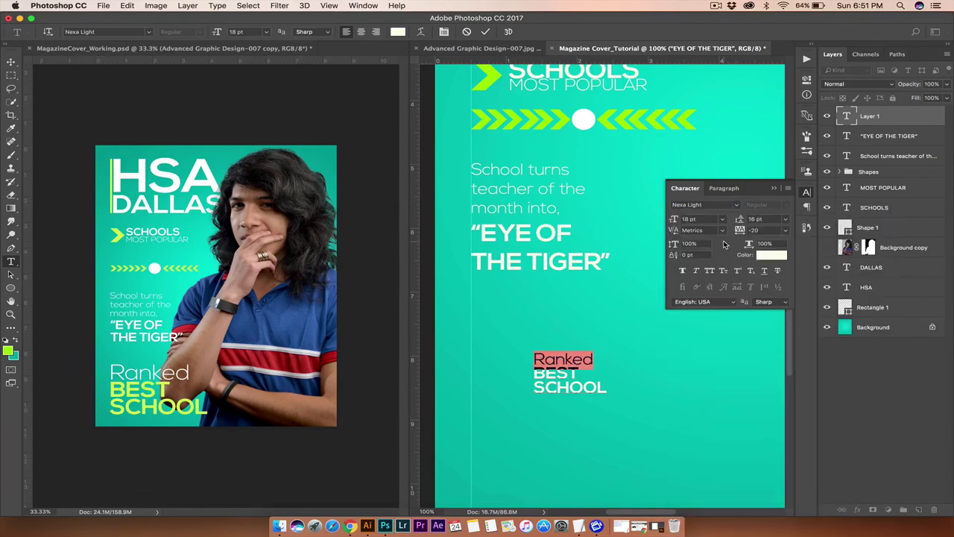
Color the words "BEST SCHOOL" with the lime green foreground color a5f200
{"action": "left_click", "coordinate": [555, 372]}
{"action": "left_click_drag", "start_coordinate": [537, 375], "coordinate": [611, 385]}
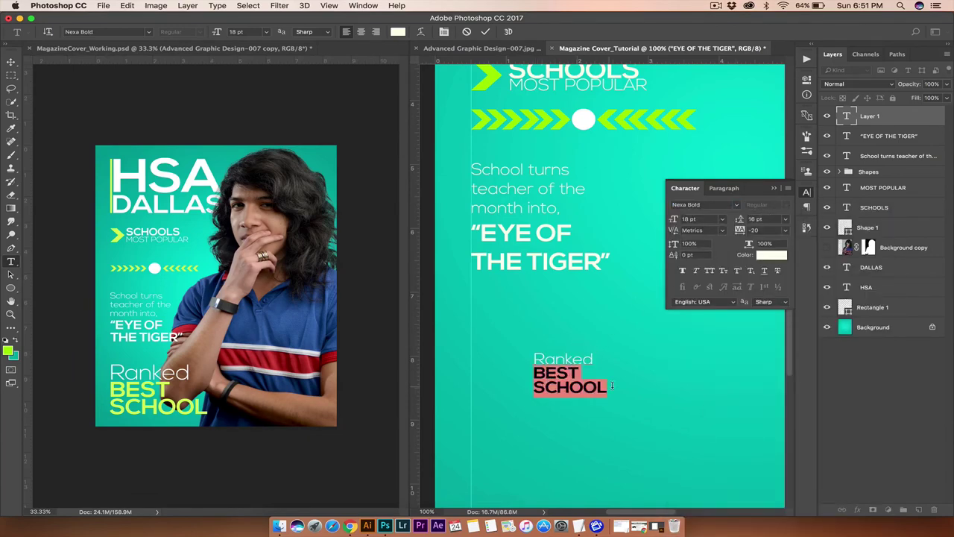
{"action": "left_click", "coordinate": [10, 352]}
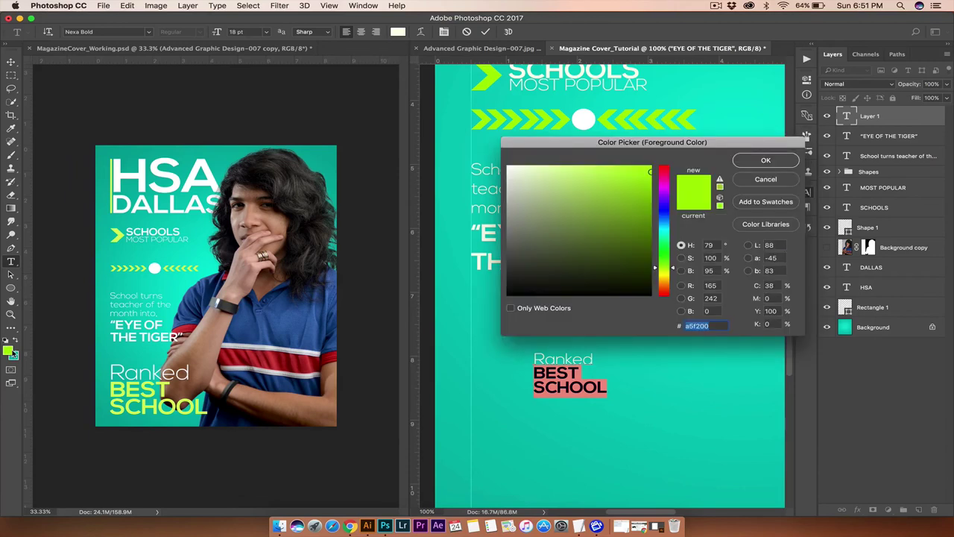
{"action": "left_click", "coordinate": [765, 160]}
Align the Ranked BEST SCHOOL text to the left margin guide, enlarge it to about 54.8 pt and rest it on the bottom margin guide
{"action": "left_click", "coordinate": [11, 62]}
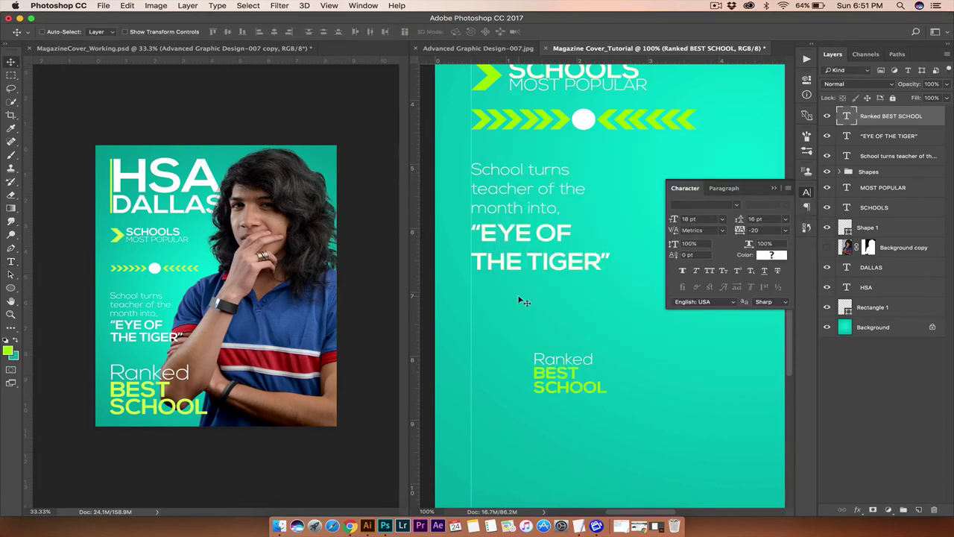
{"action": "left_click_drag", "start_coordinate": [566, 369], "coordinate": [507, 321]}
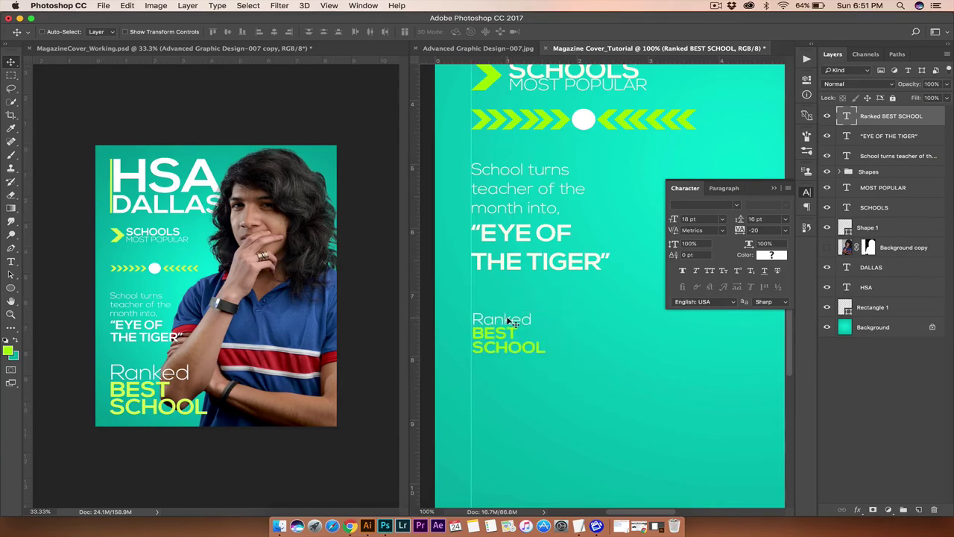
{"action": "key", "text": "super+minus"}
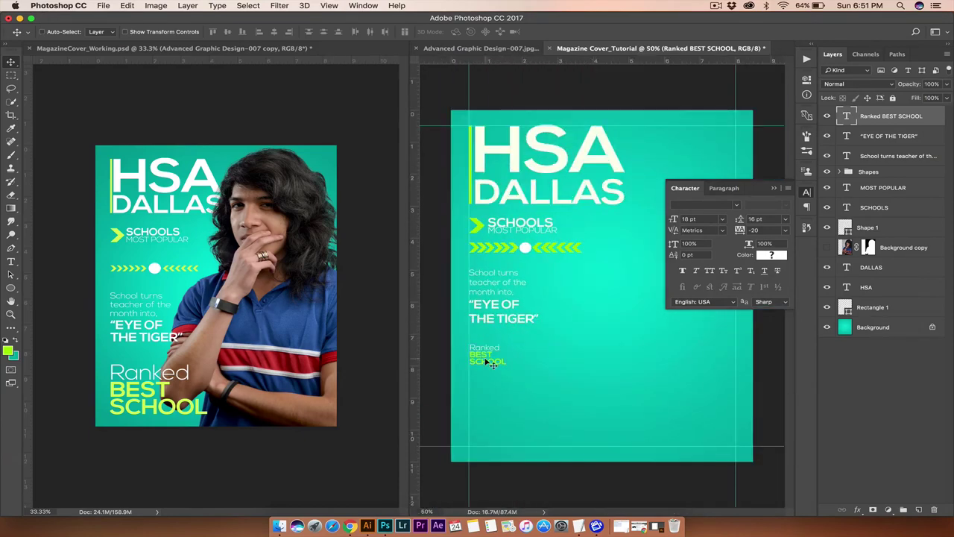
{"action": "key", "text": "super+t"}
{"action": "left_click_drag", "start_coordinate": [507, 366], "coordinate": [582, 414]}
{"action": "left_click_drag", "start_coordinate": [484, 378], "coordinate": [483, 412]}
{"action": "key", "text": "Return"}
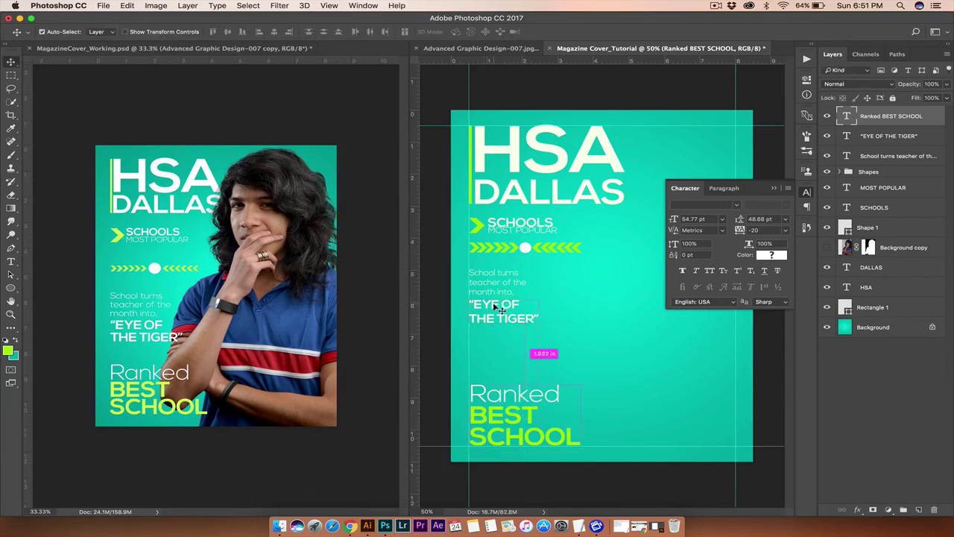
Move the School turns and “EYE OF THE TIGER” texts down together and scale them to about 128% along the left margin guide
{"action": "left_click", "coordinate": [499, 299], "text": "super"}
{"action": "left_click", "coordinate": [884, 156], "text": "shift"}
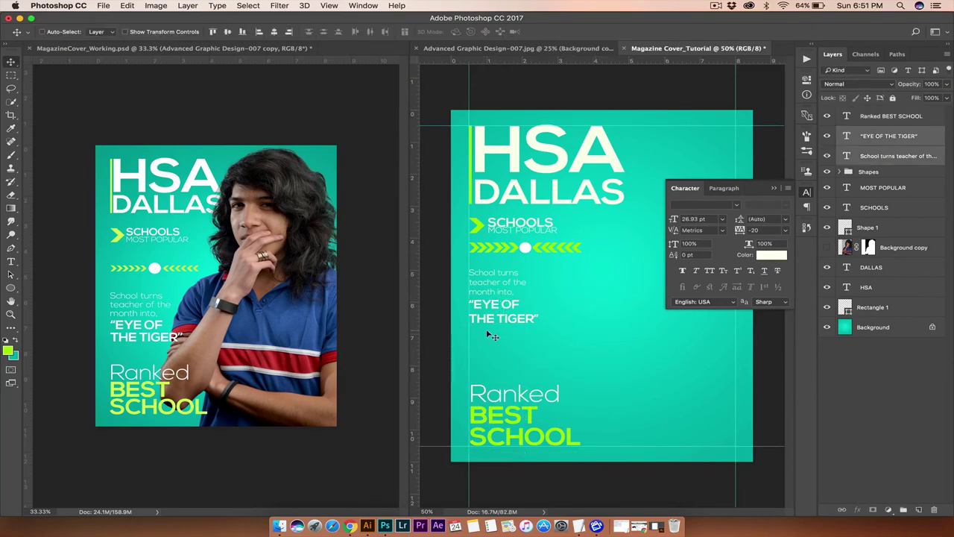
{"action": "left_click_drag", "start_coordinate": [499, 299], "coordinate": [500, 319]}
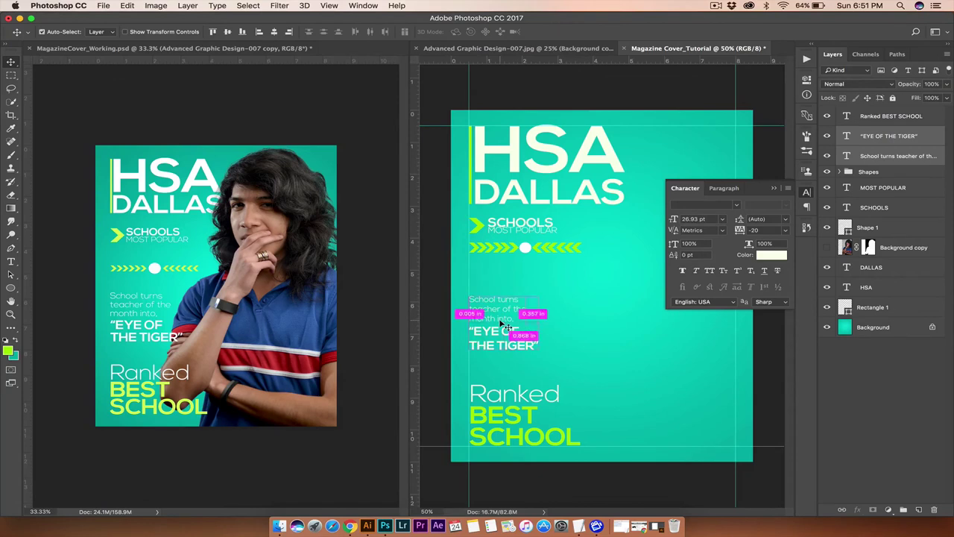
{"action": "key", "text": "super+t"}
{"action": "left_click_drag", "start_coordinate": [546, 291], "coordinate": [564, 277]}
{"action": "left_click_drag", "start_coordinate": [514, 301], "coordinate": [514, 309]}
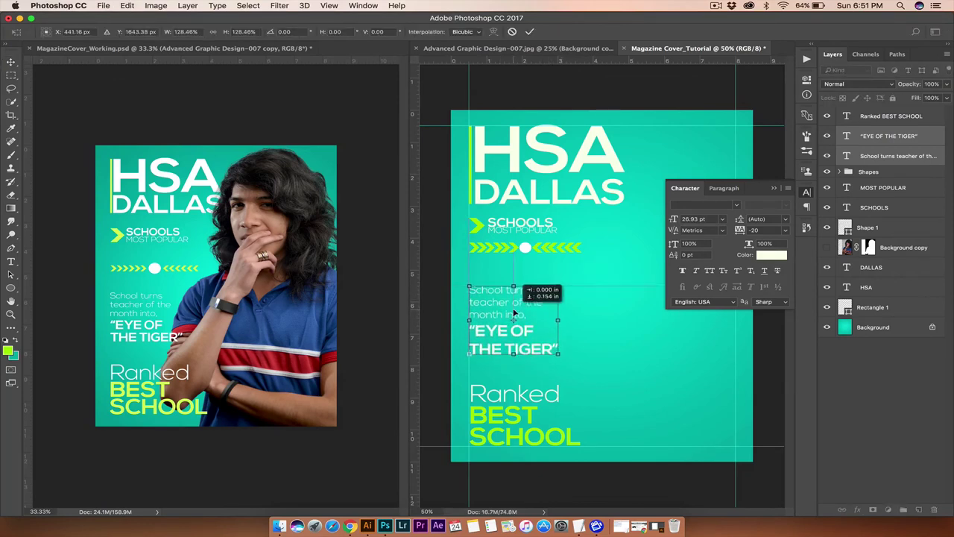
{"action": "key", "text": "Return"}
Move the chevron row group down slightly, and lower the SCHOOLS / MOST POPULAR texts with their arrow by about 0.14 in
{"action": "left_click", "coordinate": [877, 171]}
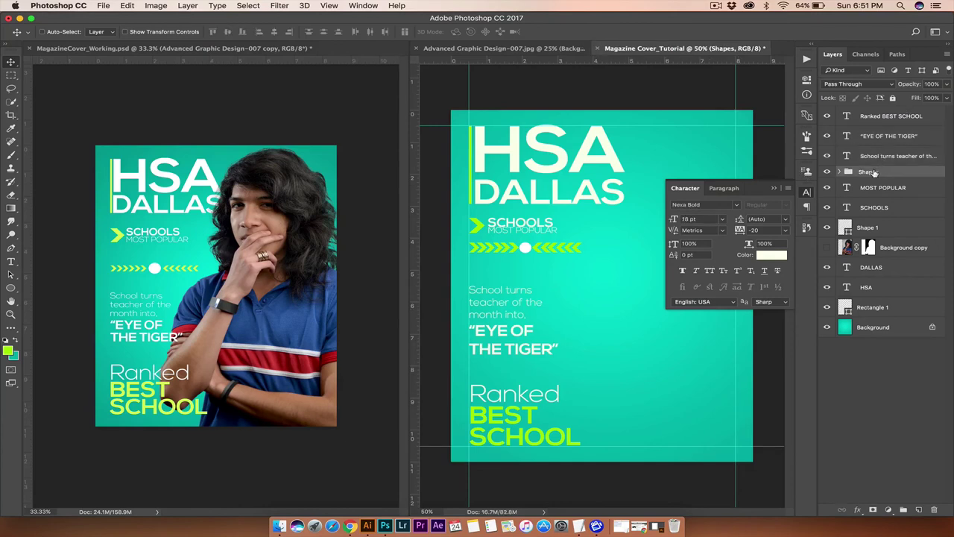
{"action": "left_click_drag", "start_coordinate": [527, 254], "coordinate": [527, 264]}
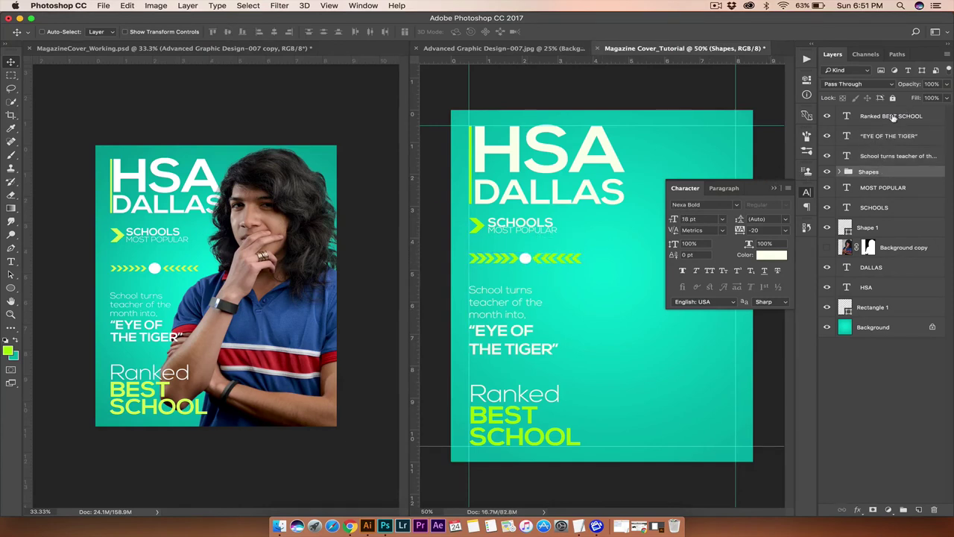
{"action": "left_click", "coordinate": [886, 194]}
{"action": "left_click", "coordinate": [883, 225], "text": "shift"}
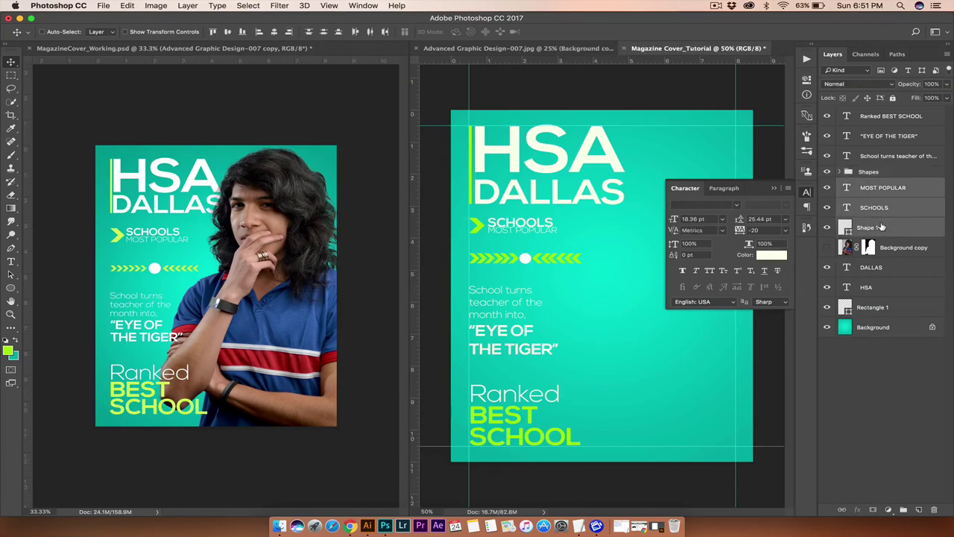
{"action": "left_click_drag", "start_coordinate": [529, 231], "coordinate": [530, 237]}
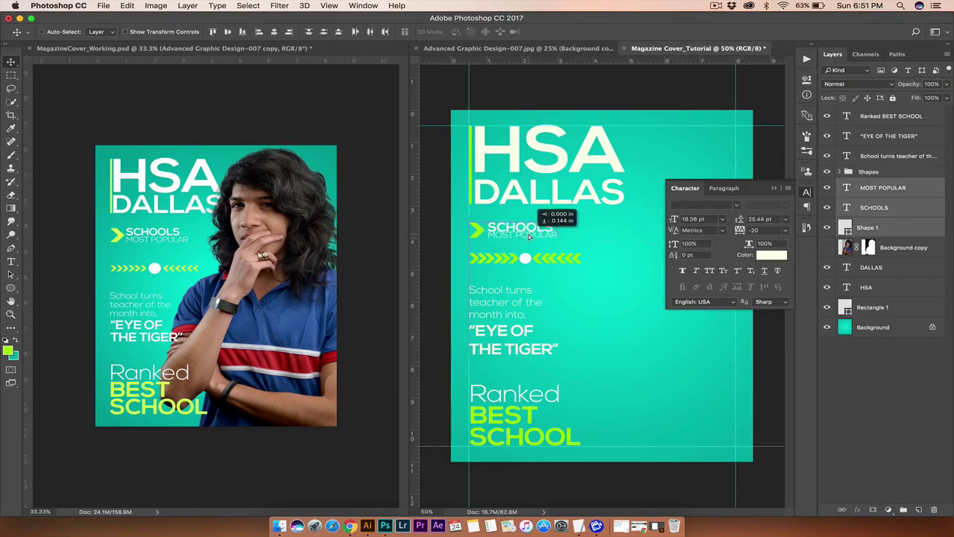
Show the cut-out portrait layer again and consolidate all open documents into tabs
{"action": "left_click", "coordinate": [807, 192]}
{"action": "left_click", "coordinate": [827, 248]}
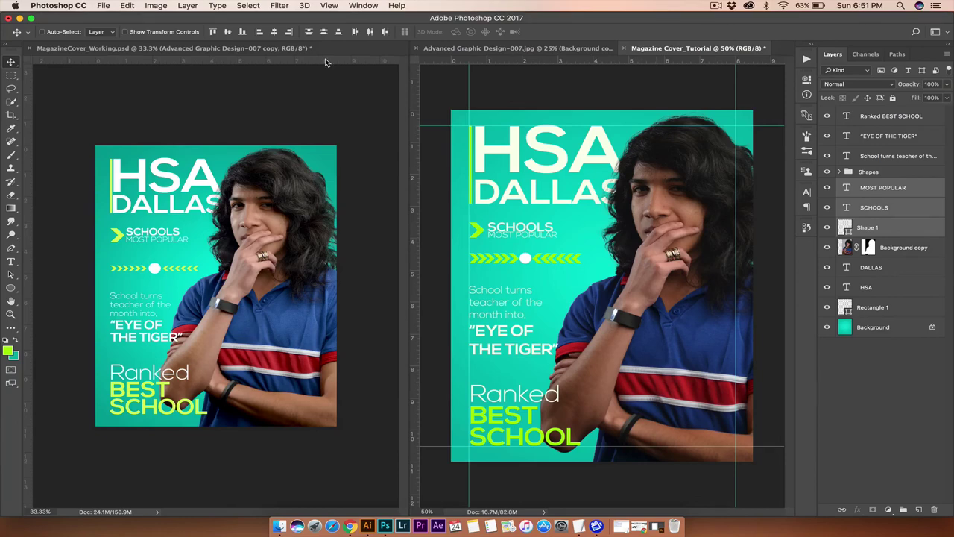
{"action": "left_click", "coordinate": [365, 6]}
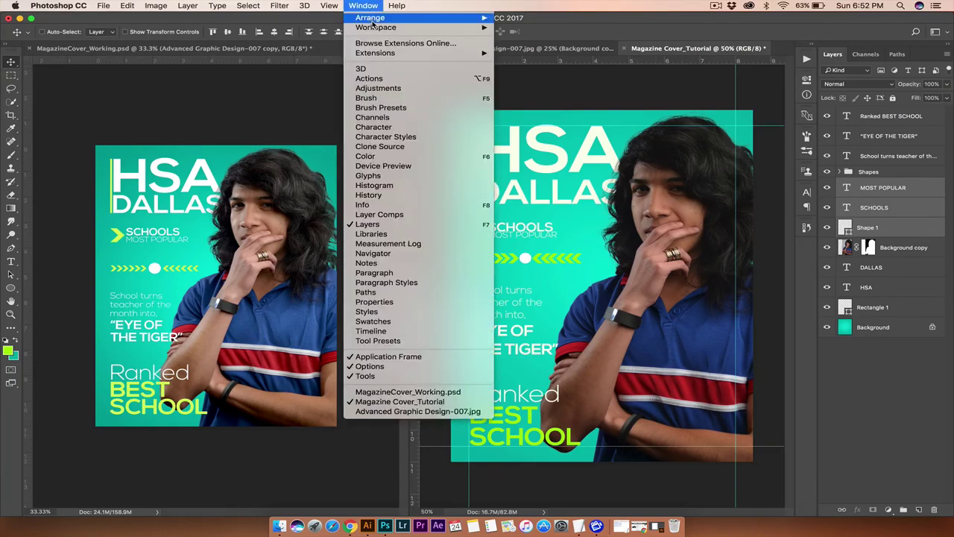
{"action": "mouse_move", "coordinate": [373, 18]}
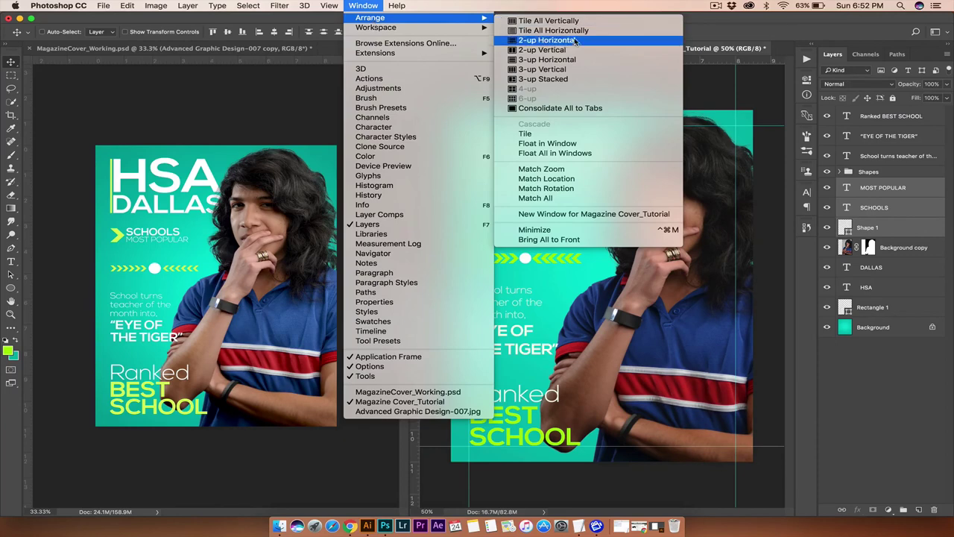
{"action": "left_click", "coordinate": [545, 110]}
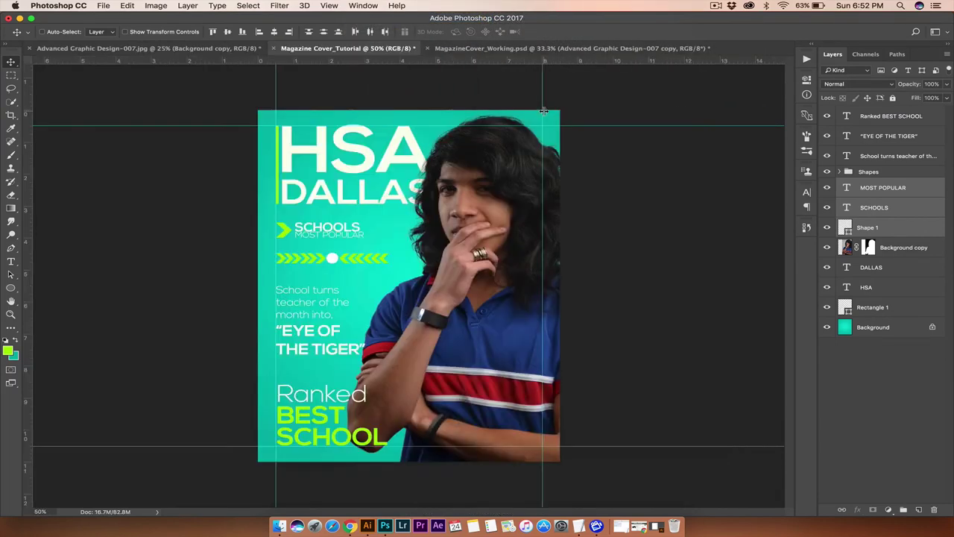